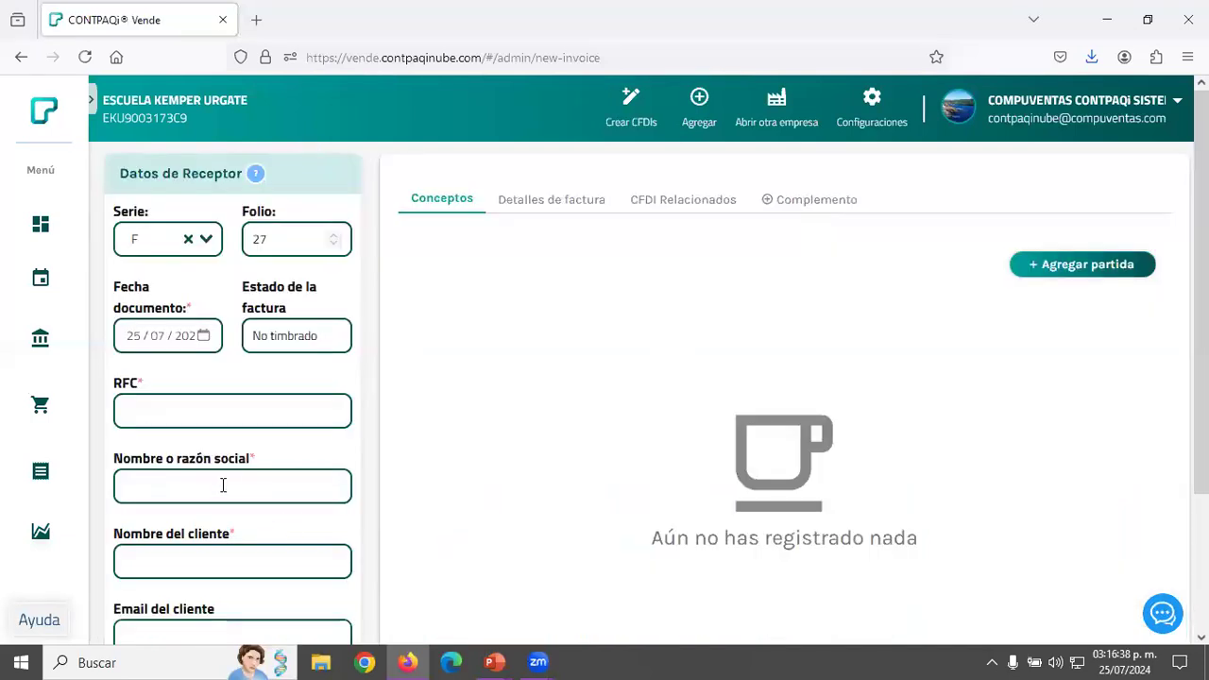
Fill in the invoice recipient's data by looking up the saved customer by legal name and choosing the match.
{"action": "left_click", "coordinate": [224, 485]}
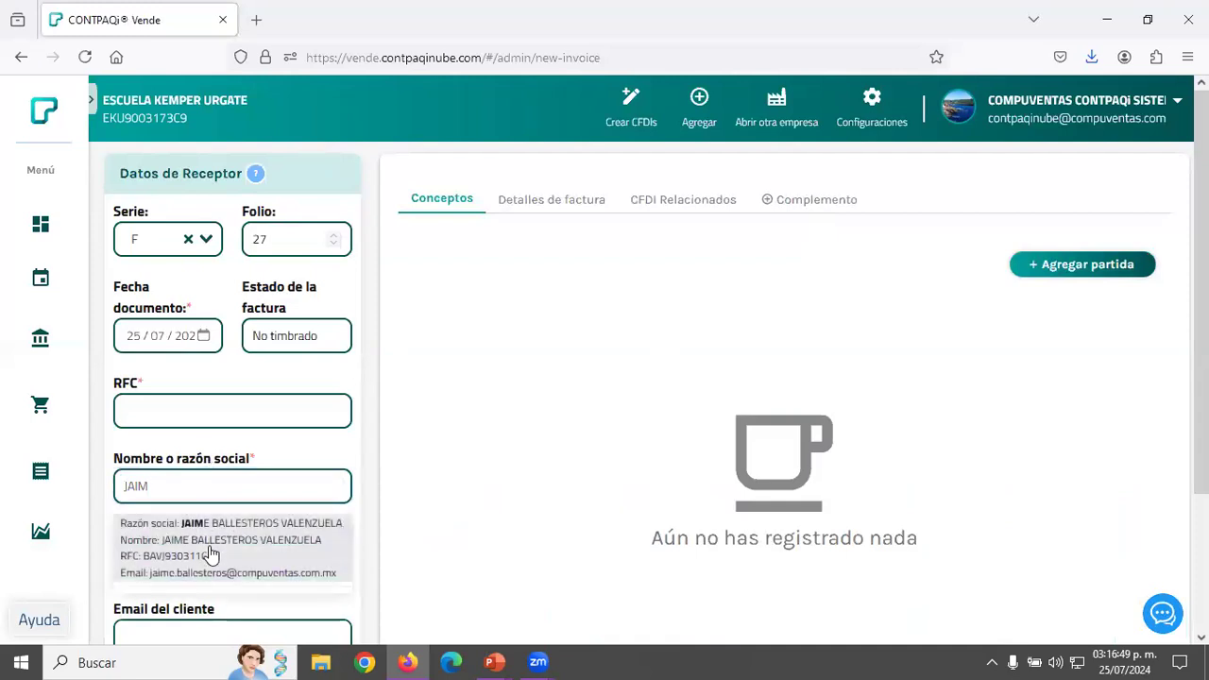
{"action": "double_click", "coordinate": [223, 553]}
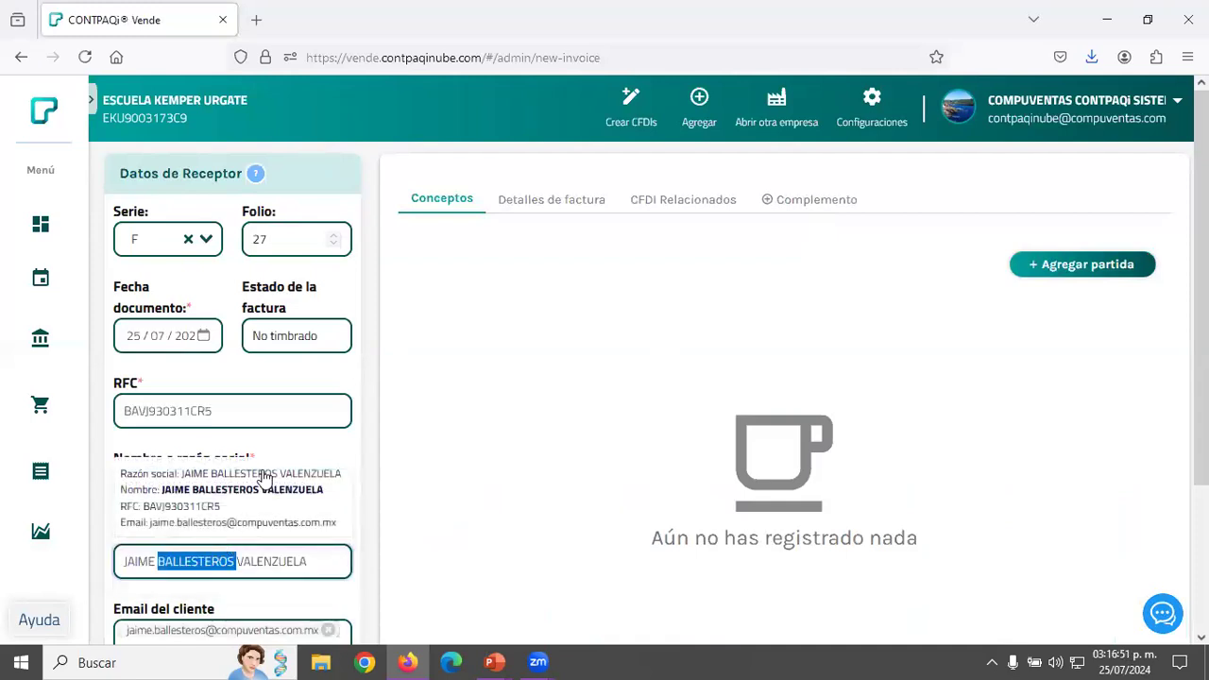
{"action": "scroll", "coordinate": [418, 478], "scroll_direction": "down", "scroll_amount": 2}
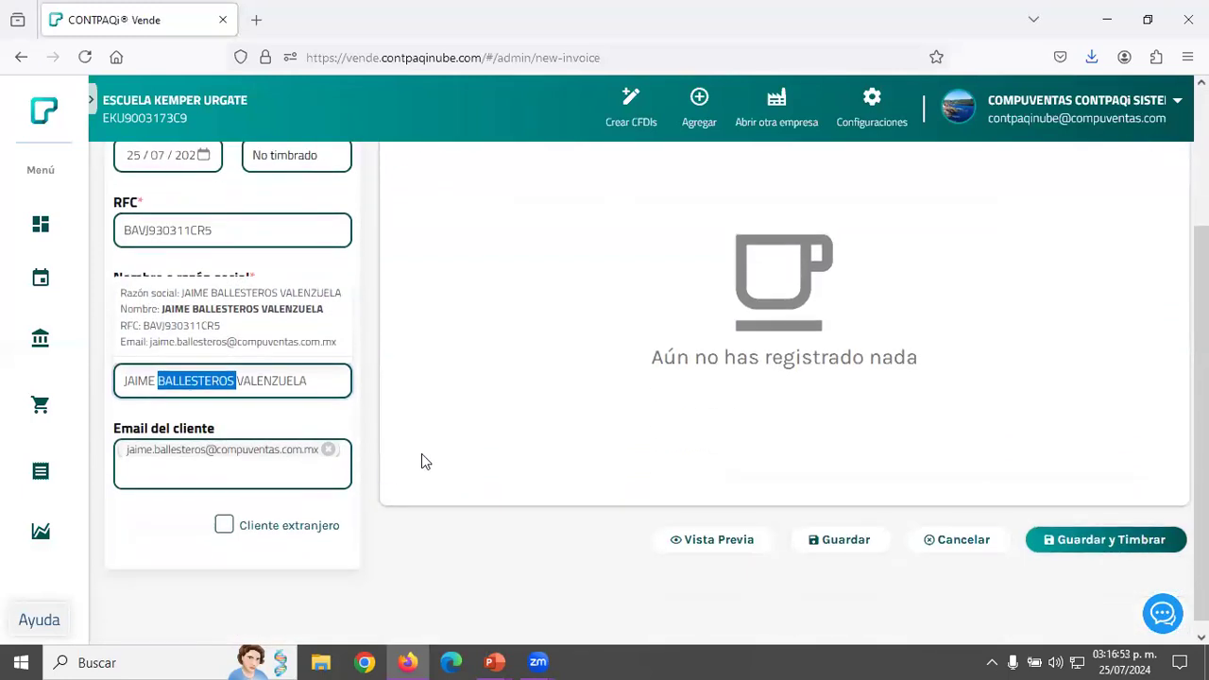
{"action": "scroll", "coordinate": [420, 462], "scroll_direction": "up", "scroll_amount": 2}
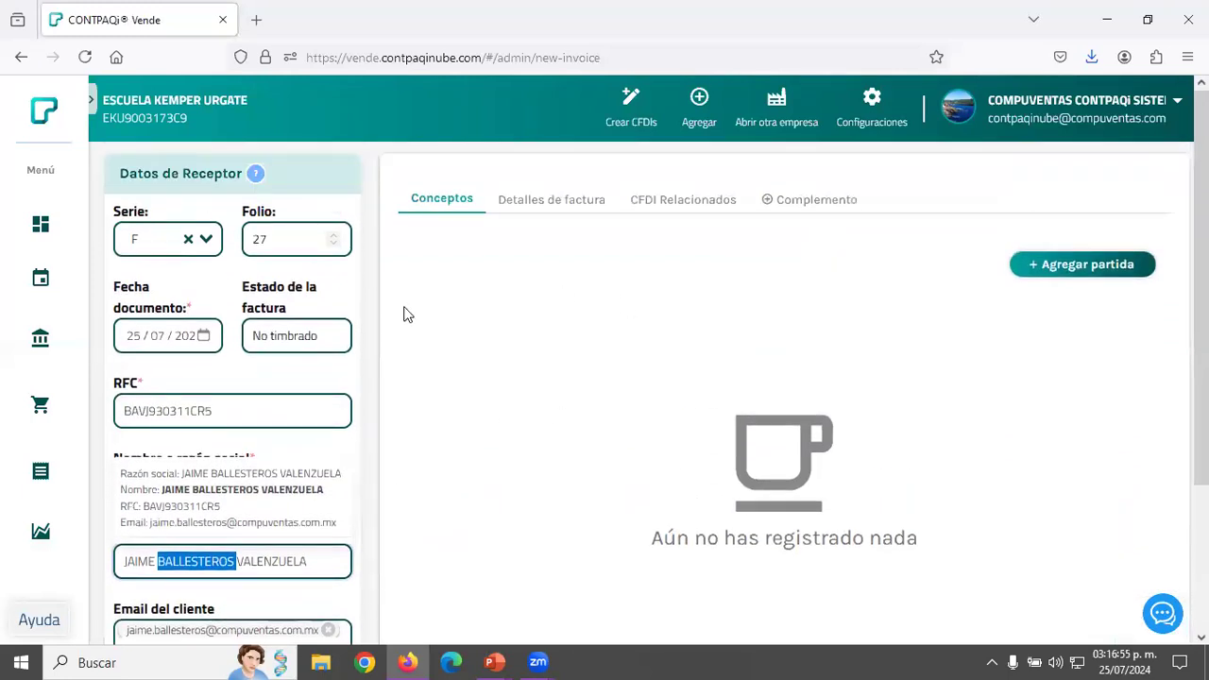
Add a line item for the product Manzanas with quantity 1 and unit value 5.00, and save it.
{"action": "left_click", "coordinate": [1055, 274]}
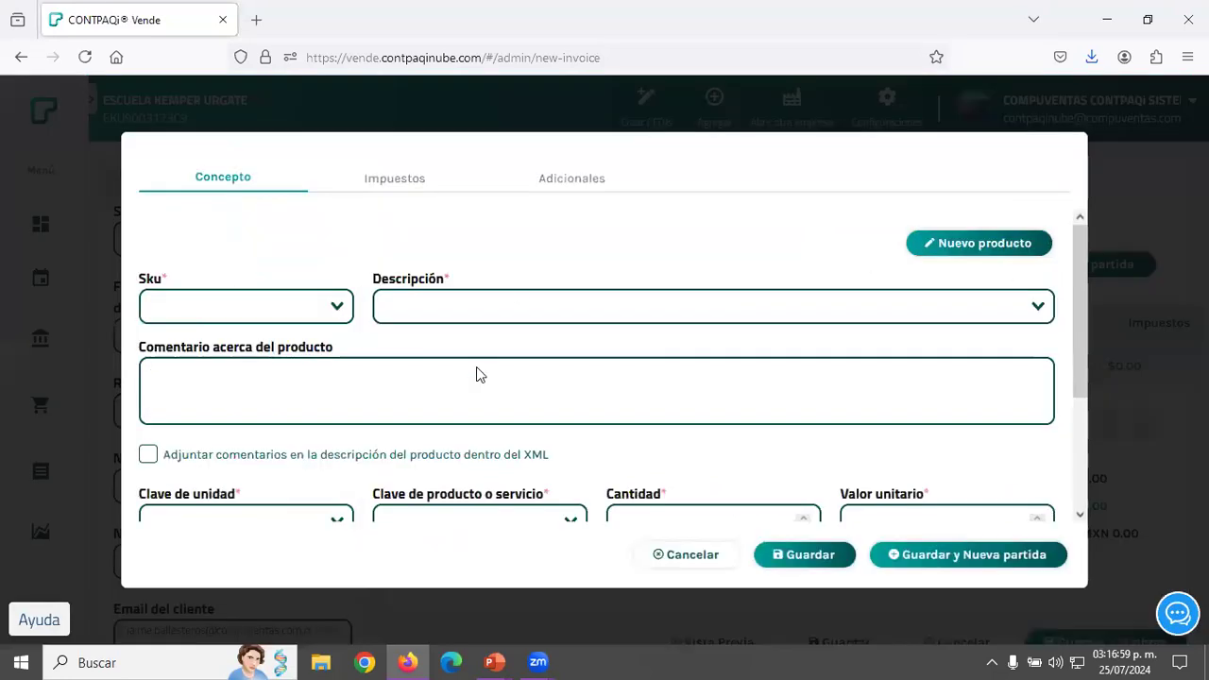
{"action": "left_click", "coordinate": [483, 312]}
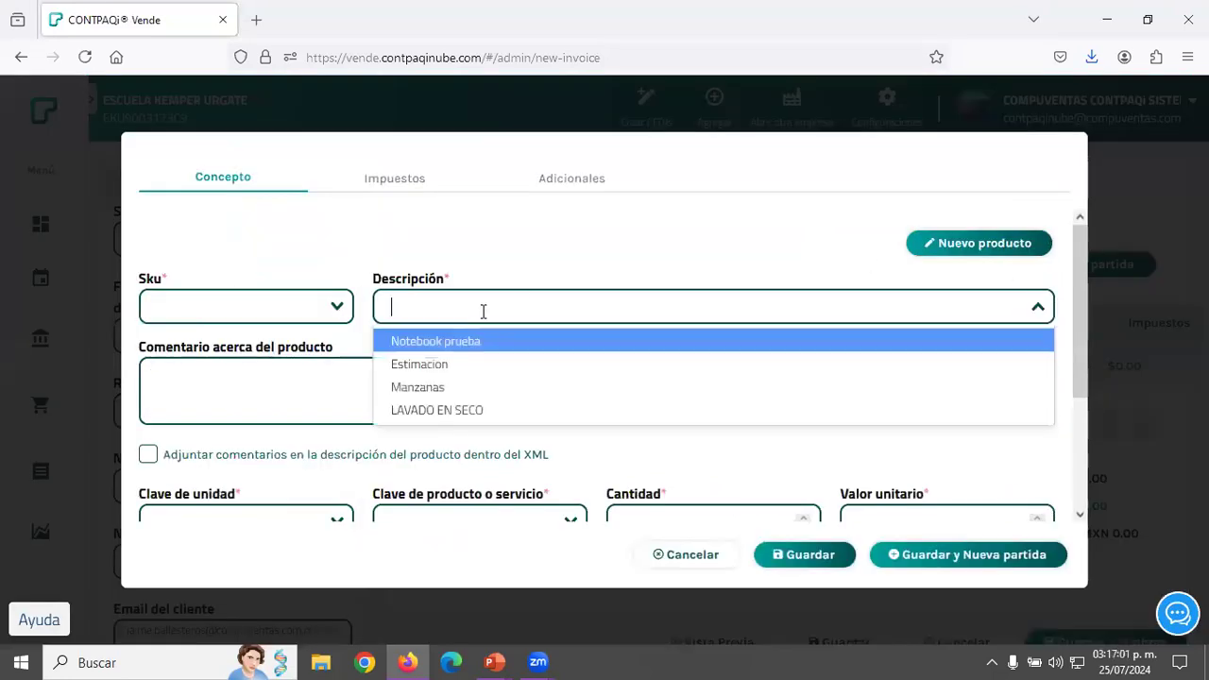
{"action": "left_click", "coordinate": [456, 387]}
{"action": "scroll", "coordinate": [759, 451], "scroll_direction": "down", "scroll_amount": 3}
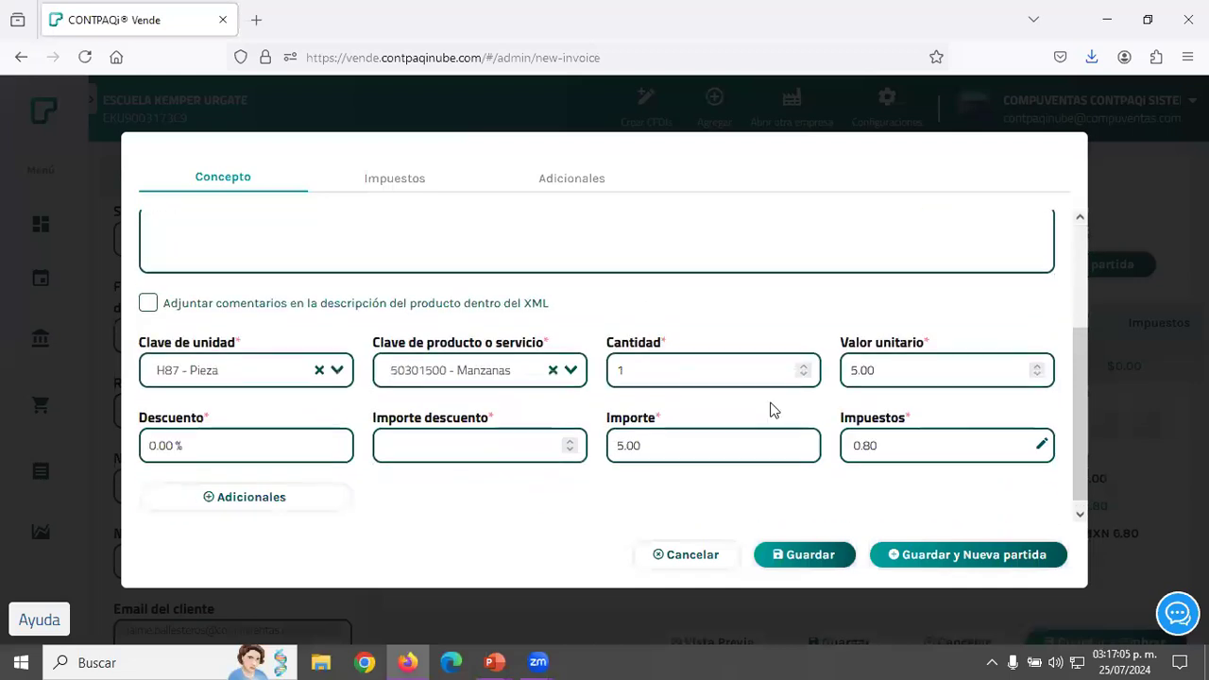
{"action": "left_click", "coordinate": [803, 560]}
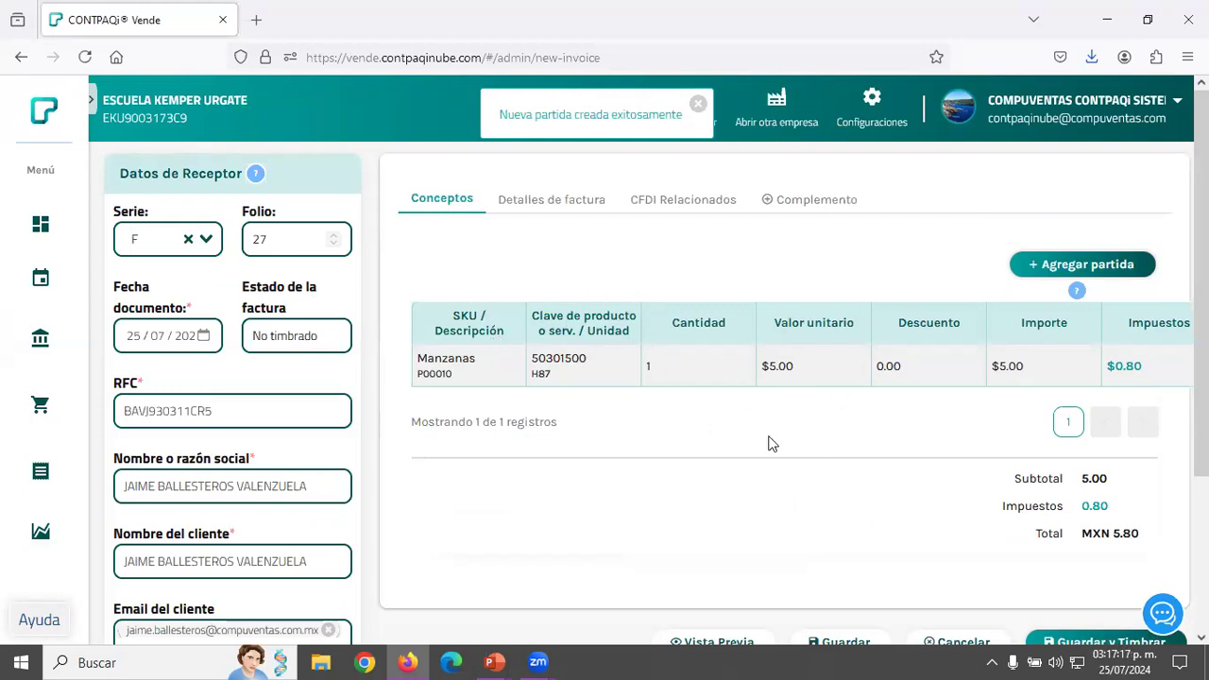
Check the invoice details and related CFDIs, and open the Carta Porte 3.1 complement for the invoice.
{"action": "left_click", "coordinate": [548, 202]}
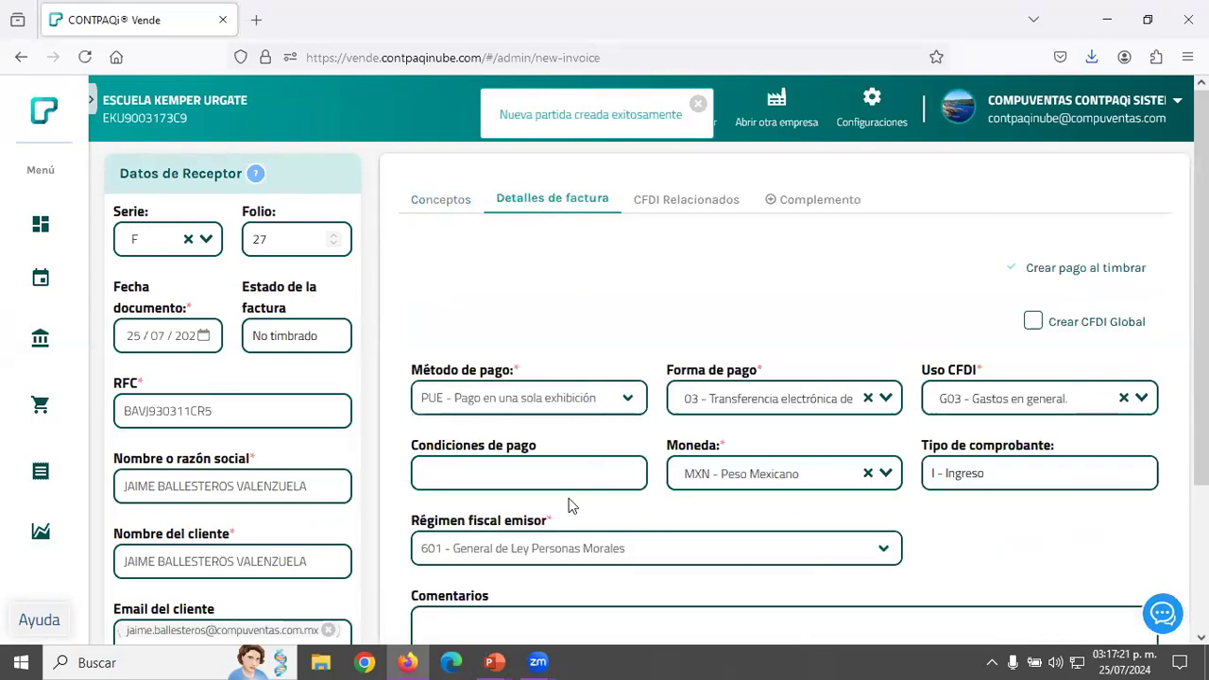
{"action": "scroll", "coordinate": [973, 499], "scroll_direction": "down", "scroll_amount": 2}
{"action": "scroll", "coordinate": [901, 497], "scroll_direction": "up", "scroll_amount": 2}
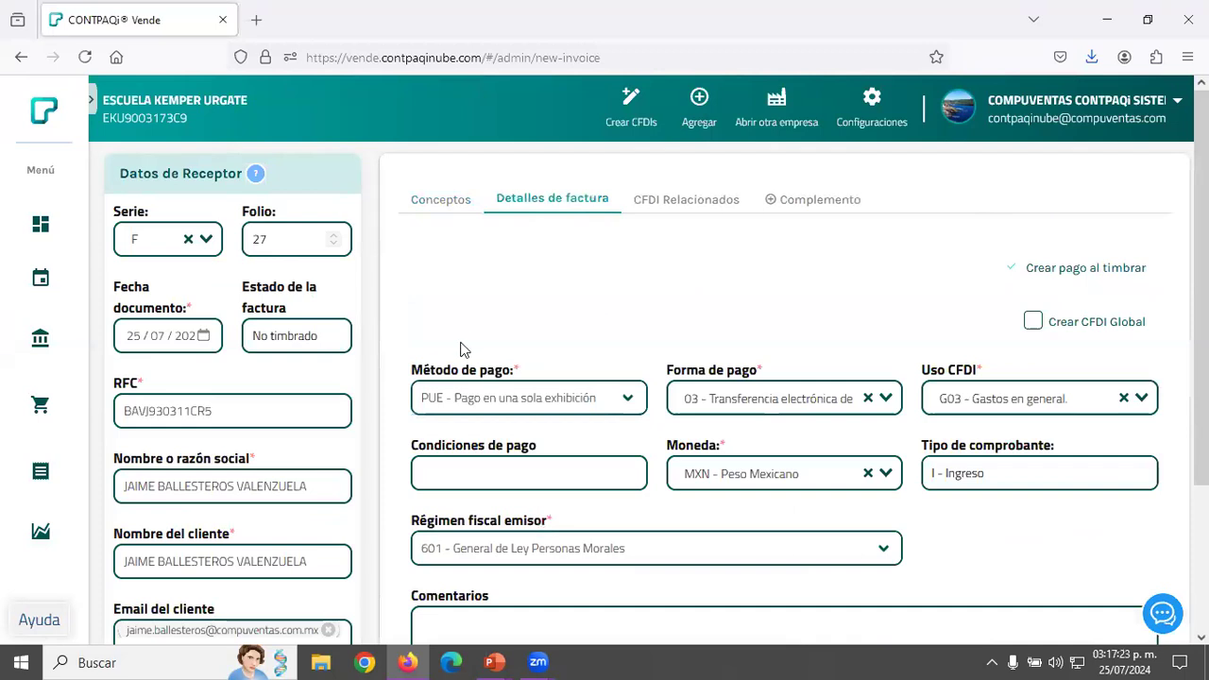
{"action": "left_click", "coordinate": [689, 210]}
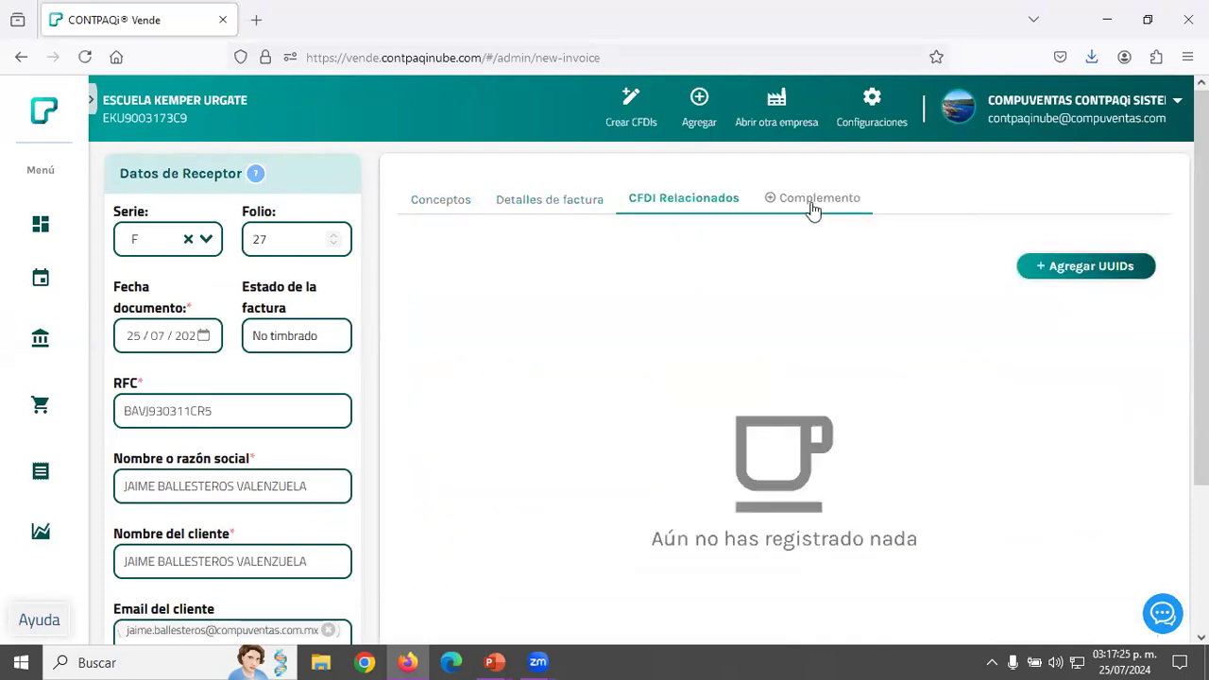
{"action": "left_click", "coordinate": [812, 206]}
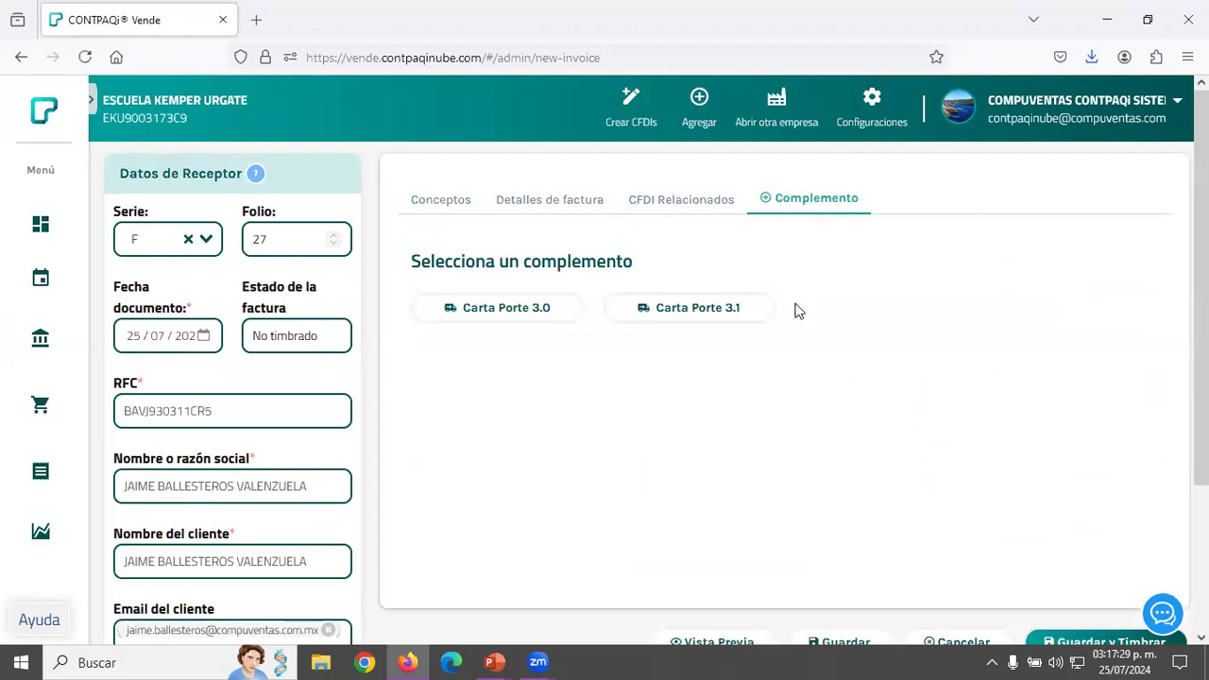
{"action": "left_click", "coordinate": [705, 318]}
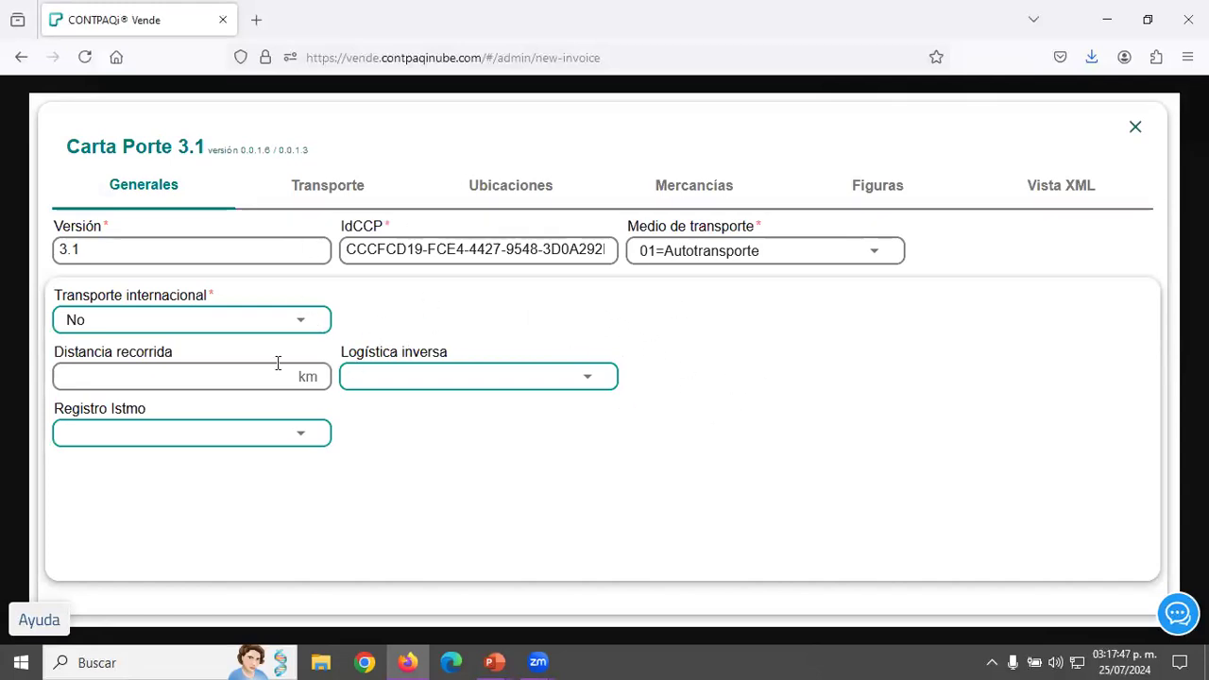
Set Transporte internacional to Sí, Entrada o salida to Entrada and País to MEX=México in the general data.
{"action": "left_click", "coordinate": [298, 324]}
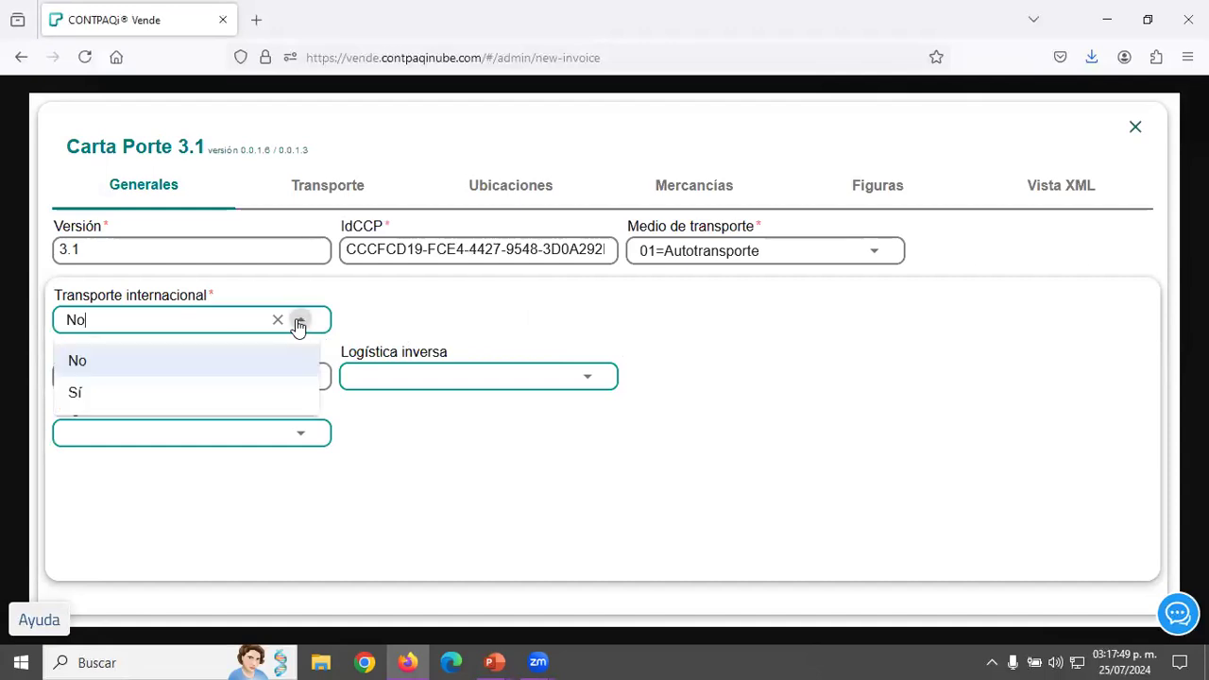
{"action": "left_click", "coordinate": [81, 391]}
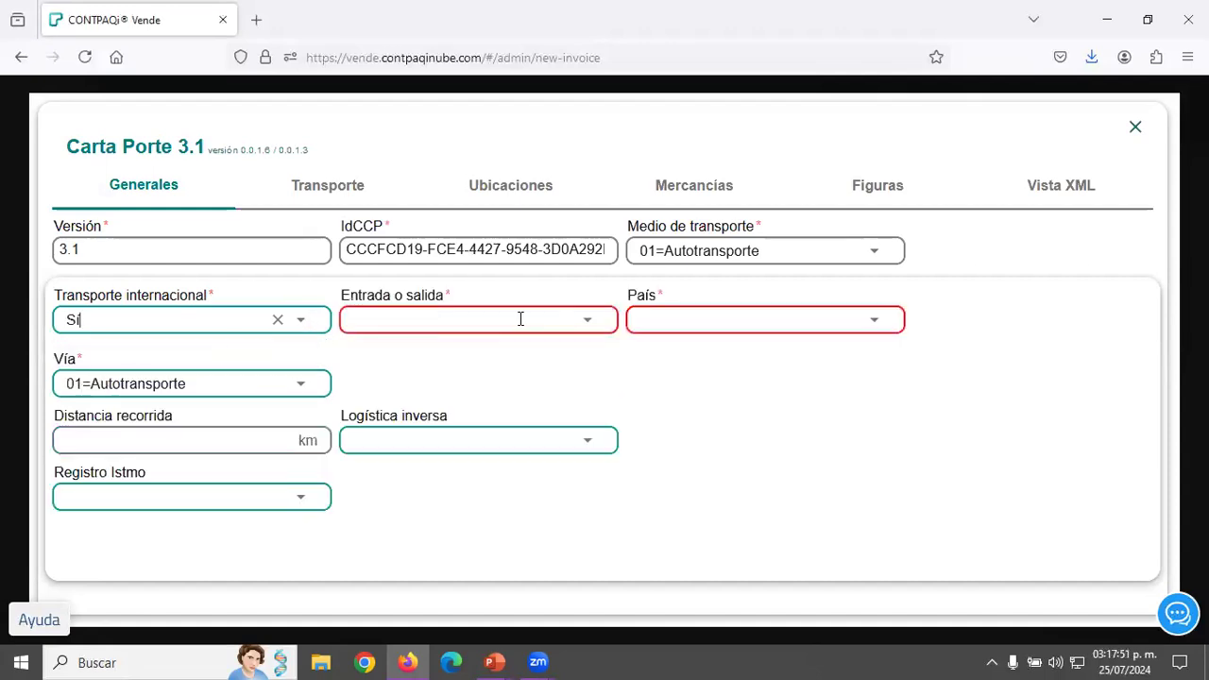
{"action": "left_click", "coordinate": [586, 321]}
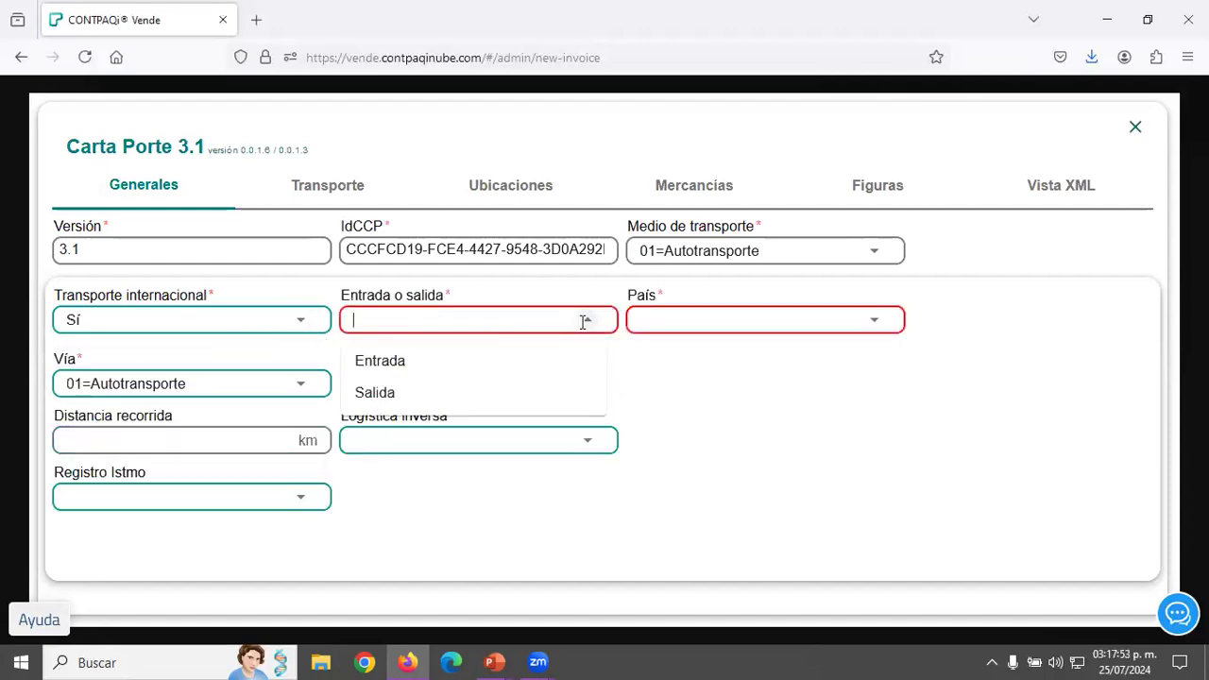
{"action": "left_click", "coordinate": [380, 373]}
{"action": "left_click", "coordinate": [772, 327]}
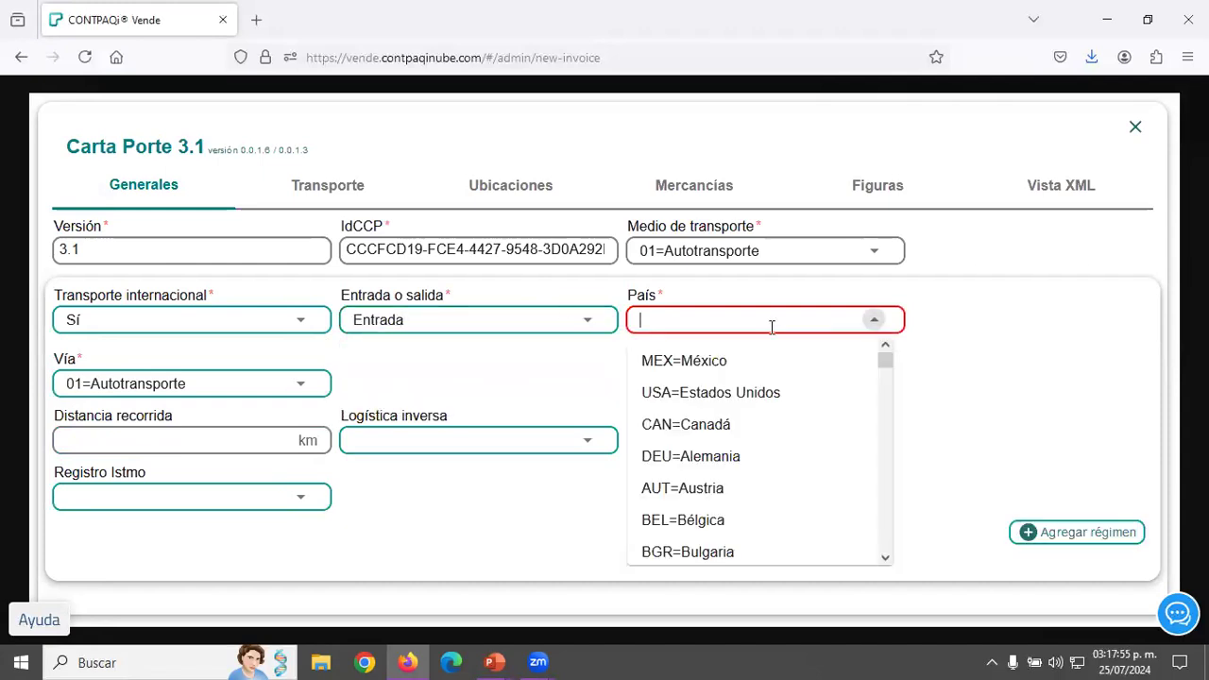
{"action": "left_click", "coordinate": [715, 360]}
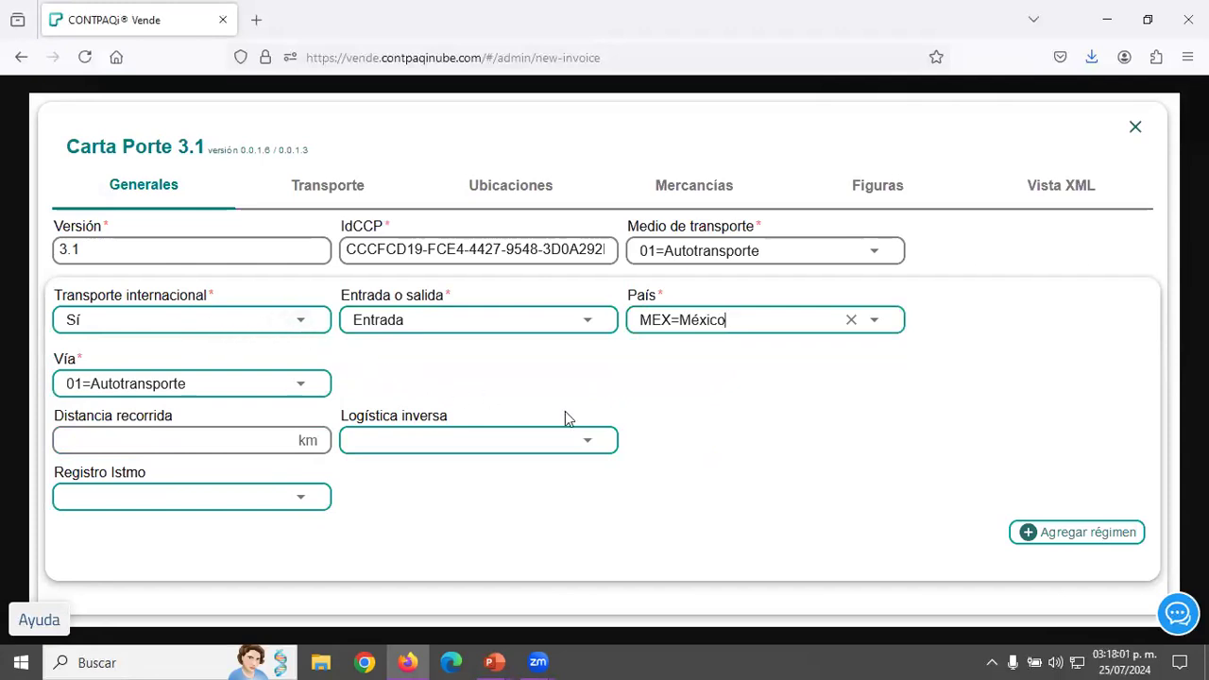
Add a customs regime and set it to IMD=Definitivo de importación.
{"action": "left_click", "coordinate": [1062, 534]}
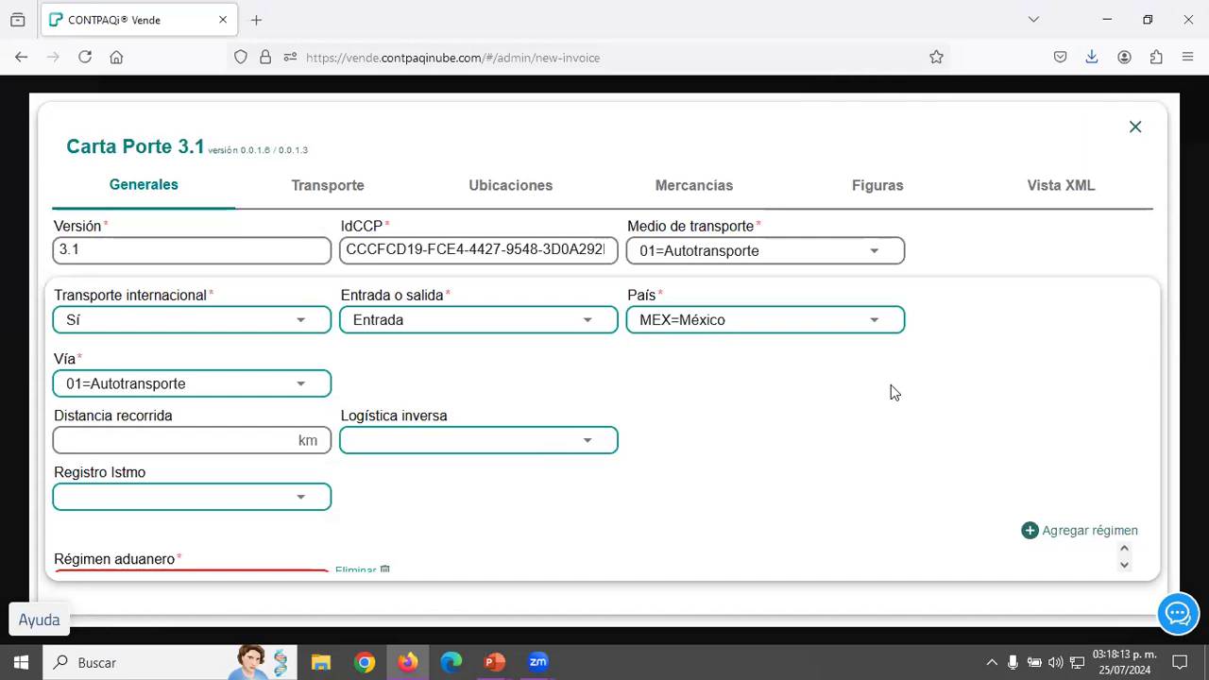
{"action": "left_click", "coordinate": [935, 387]}
{"action": "key", "text": "ctrl+minus"}
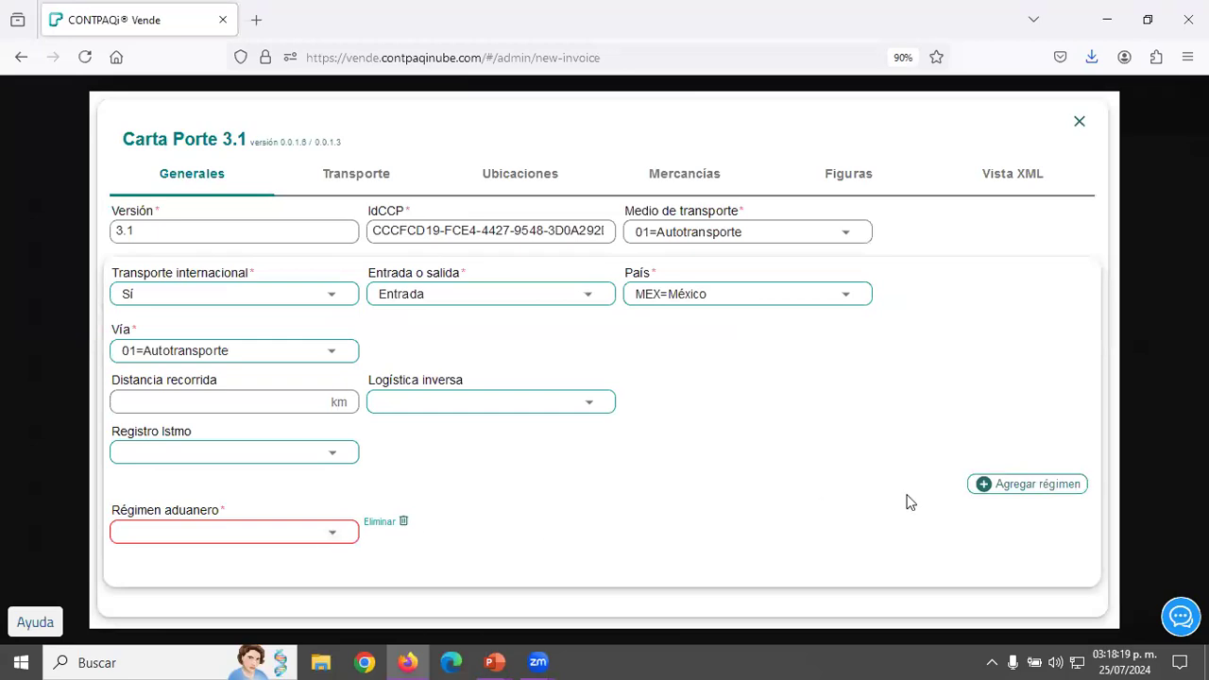
{"action": "left_click", "coordinate": [335, 538]}
{"action": "left_click_drag", "start_coordinate": [342, 347], "coordinate": [340, 304]}
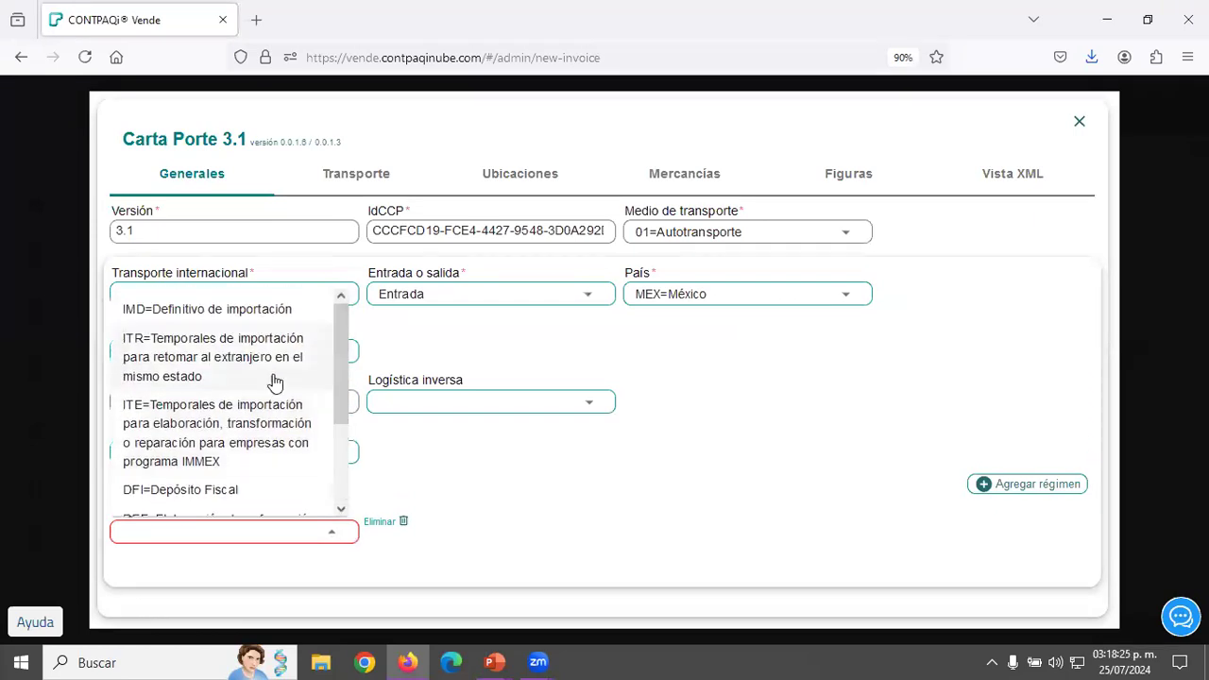
{"action": "left_click", "coordinate": [205, 310]}
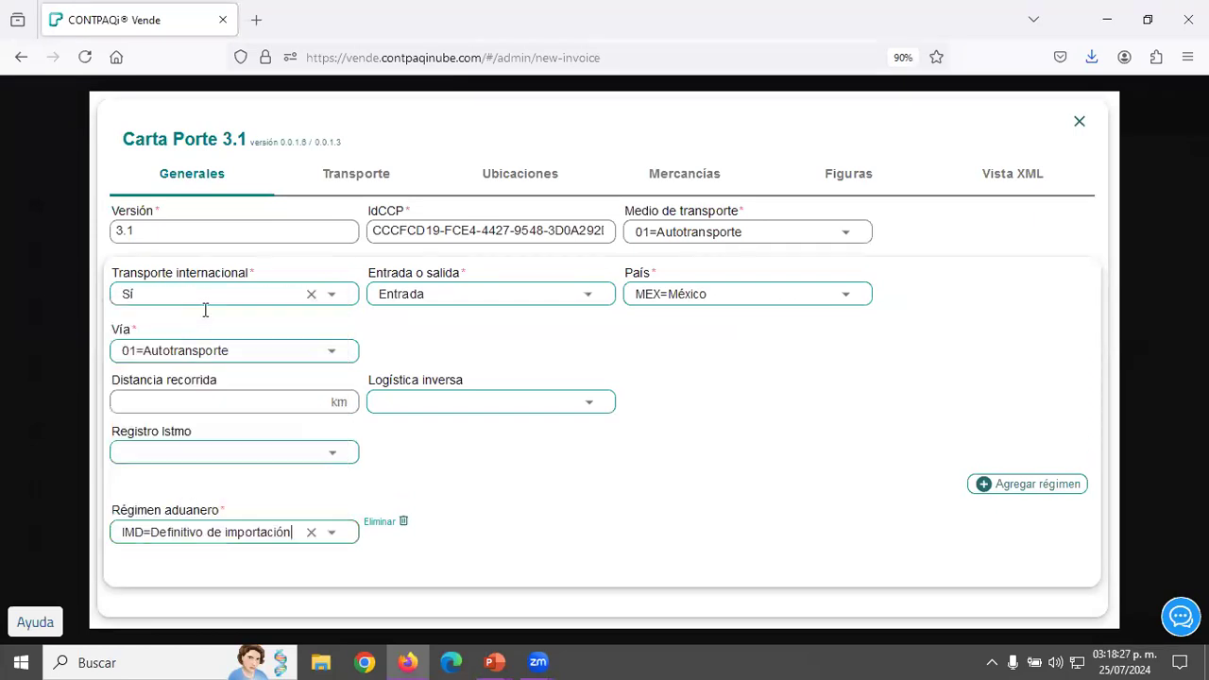
Add two more customs regimes, one set to ITR and one to ITE, both Temporales de importación.
{"action": "left_click", "coordinate": [1018, 494]}
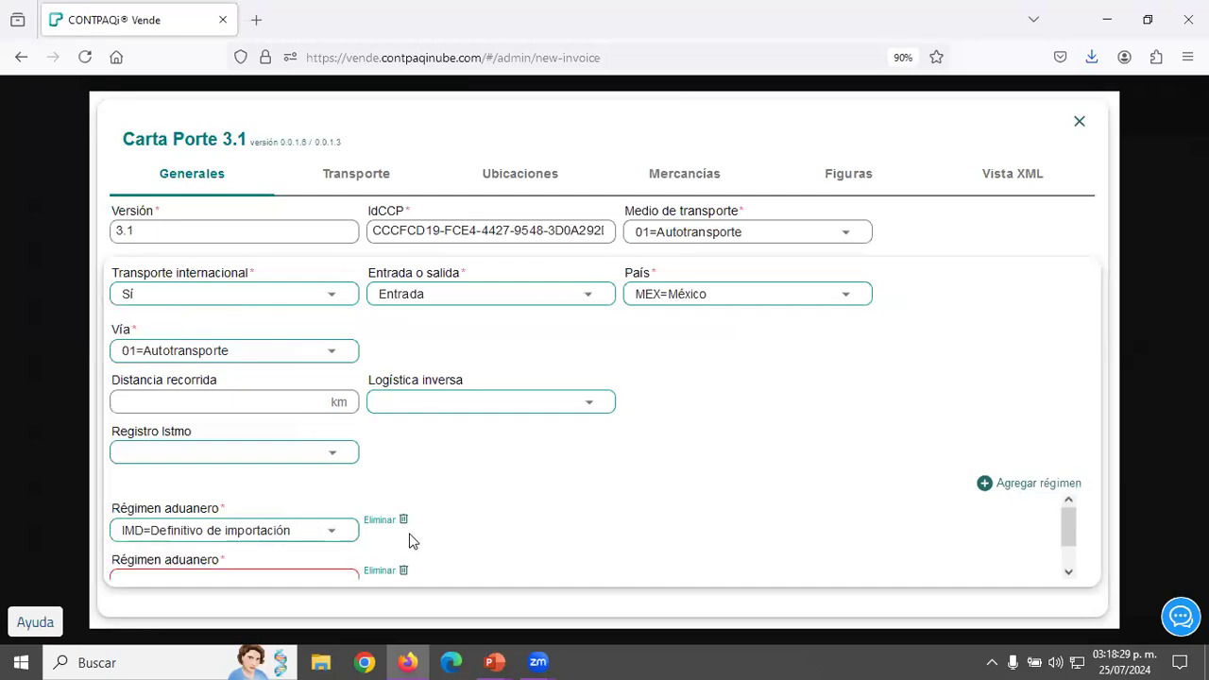
{"action": "scroll", "coordinate": [374, 565], "scroll_direction": "down", "scroll_amount": 1}
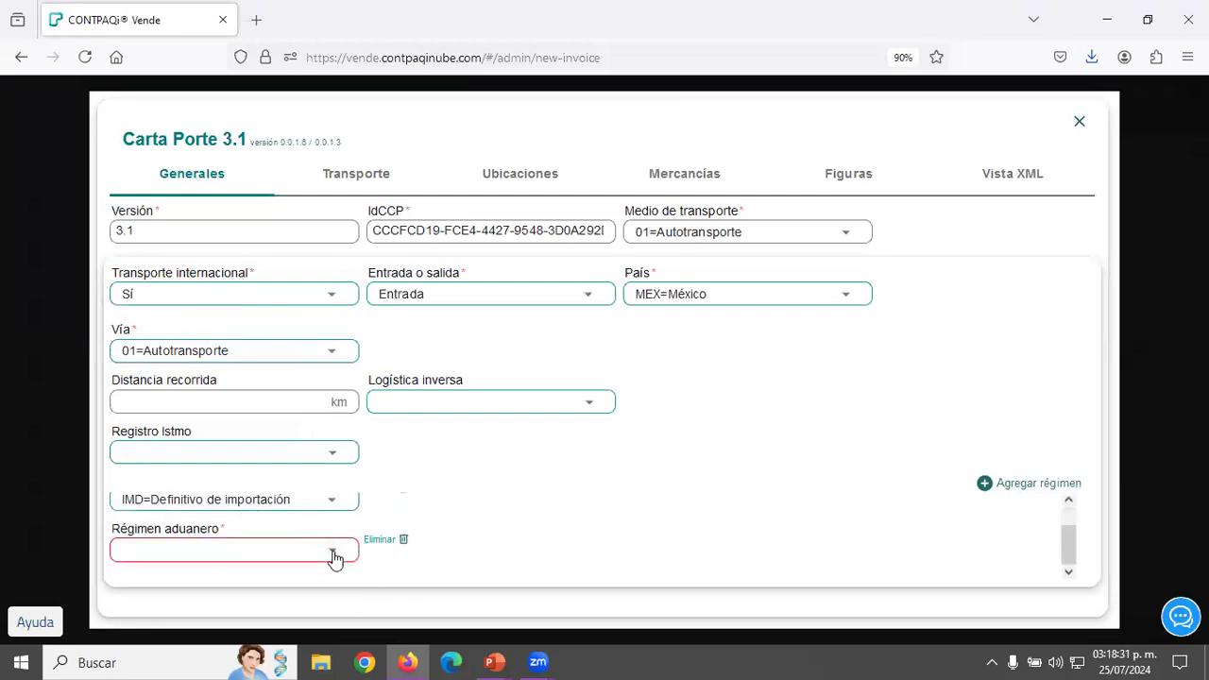
{"action": "left_click", "coordinate": [335, 552]}
{"action": "left_click", "coordinate": [213, 387]}
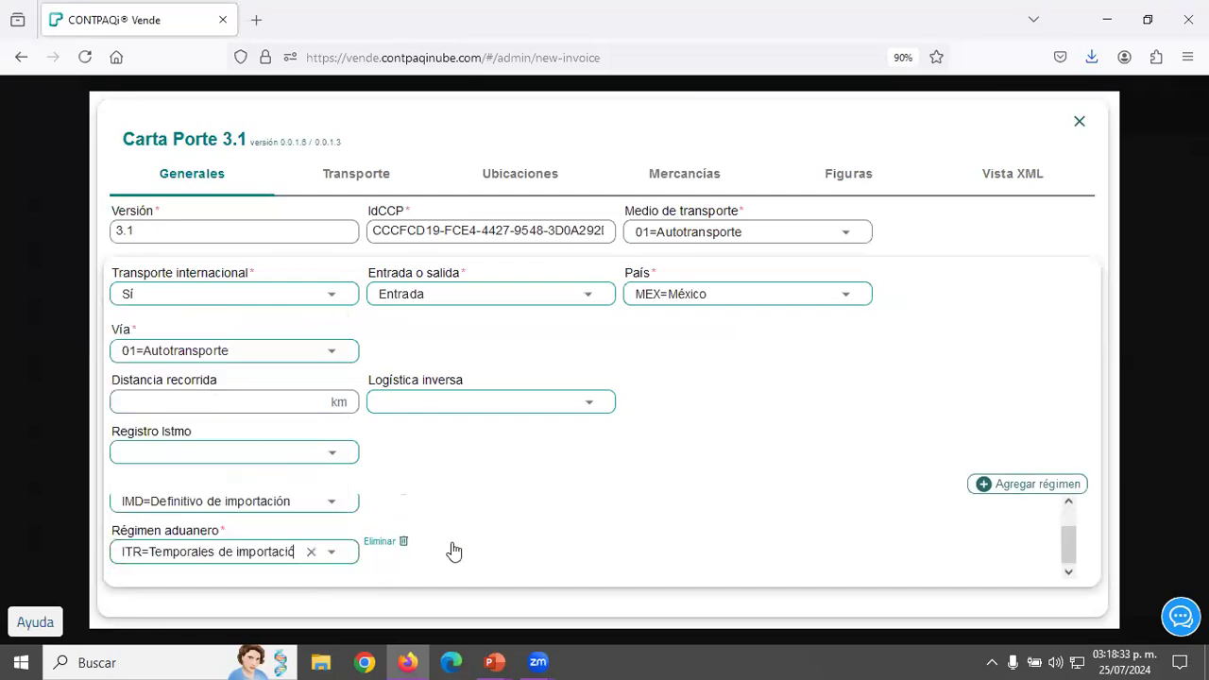
{"action": "scroll", "coordinate": [377, 548], "scroll_direction": "down", "scroll_amount": 2}
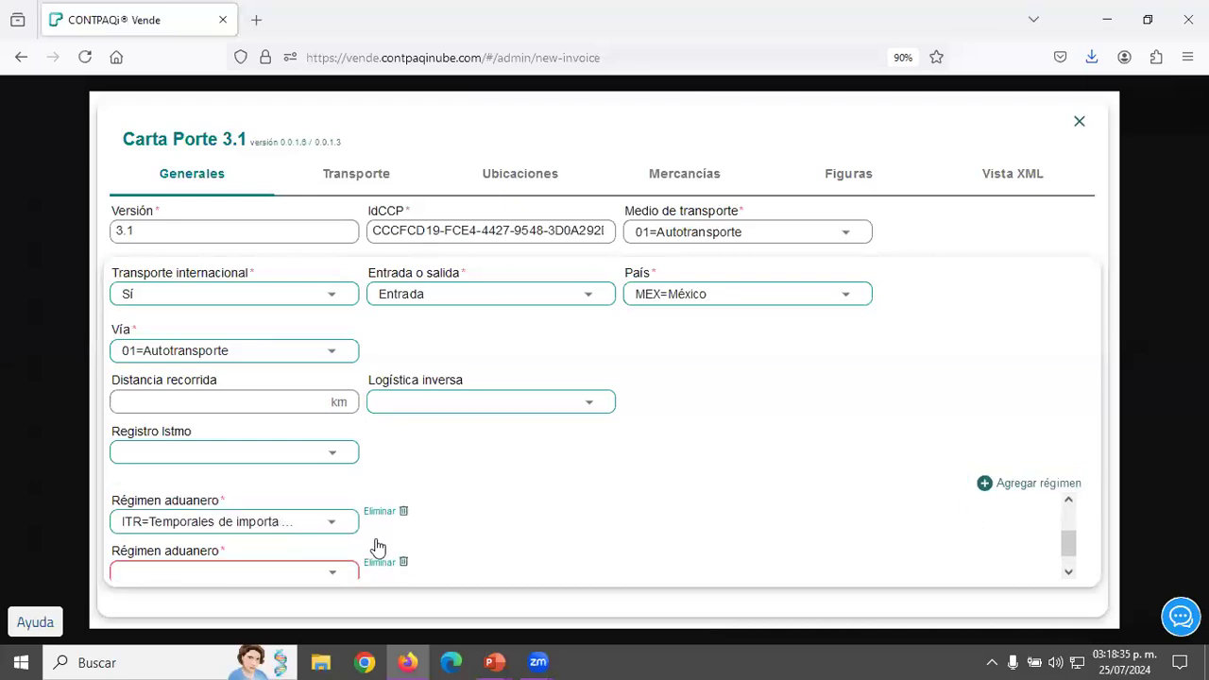
{"action": "left_click", "coordinate": [333, 553]}
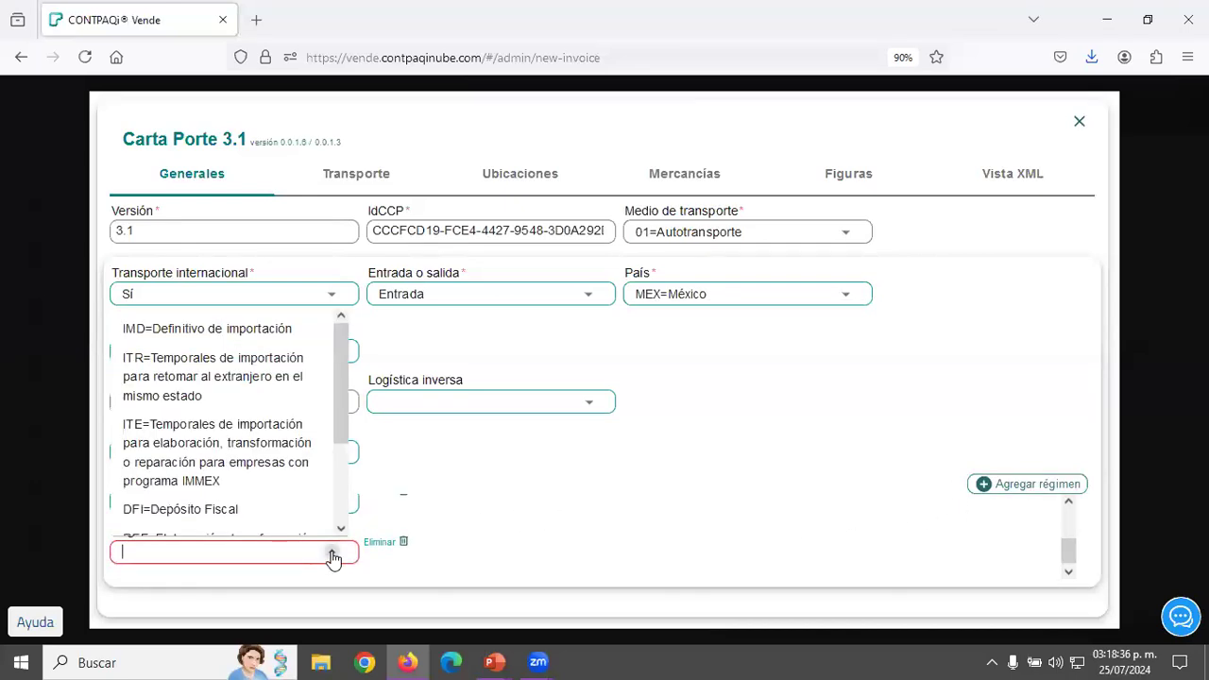
{"action": "left_click", "coordinate": [211, 439]}
Review the list of added customs regimes in the Carta Porte 3.1 general data.
{"action": "scroll", "coordinate": [321, 538], "scroll_direction": "up", "scroll_amount": 1}
{"action": "scroll", "coordinate": [297, 513], "scroll_direction": "up", "scroll_amount": 1}
{"action": "scroll", "coordinate": [261, 507], "scroll_direction": "down", "scroll_amount": 3}
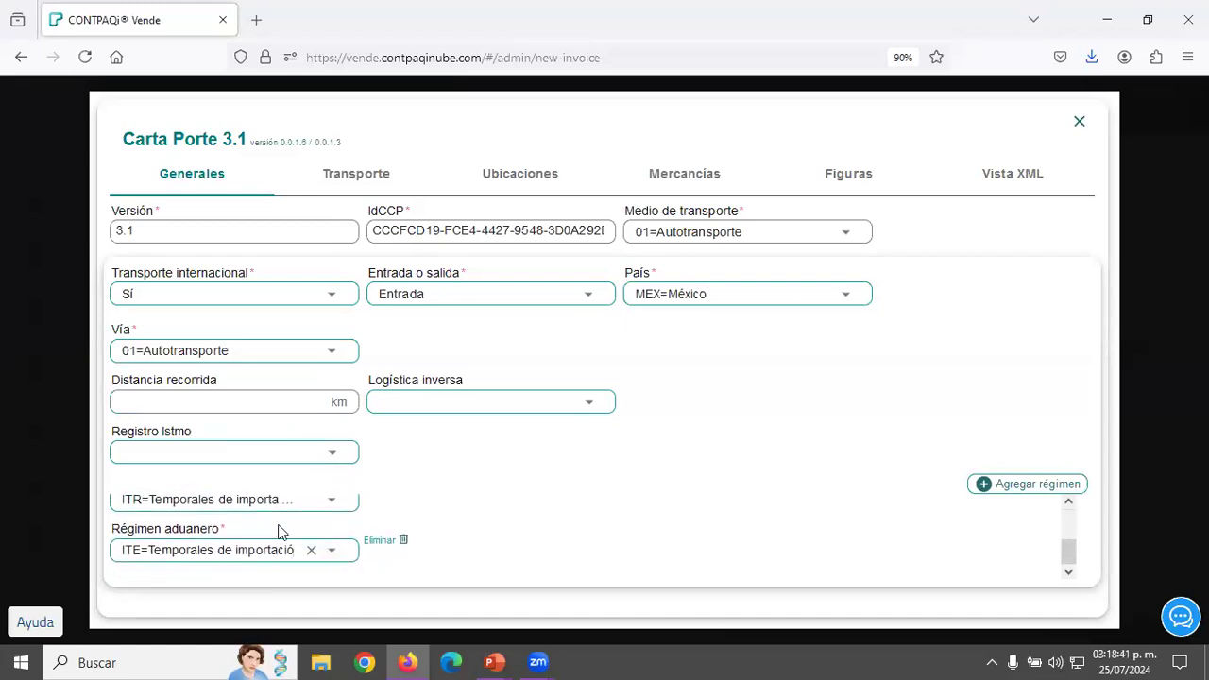
{"action": "scroll", "coordinate": [282, 529], "scroll_direction": "up", "scroll_amount": 2}
{"action": "scroll", "coordinate": [321, 515], "scroll_direction": "down", "scroll_amount": 3}
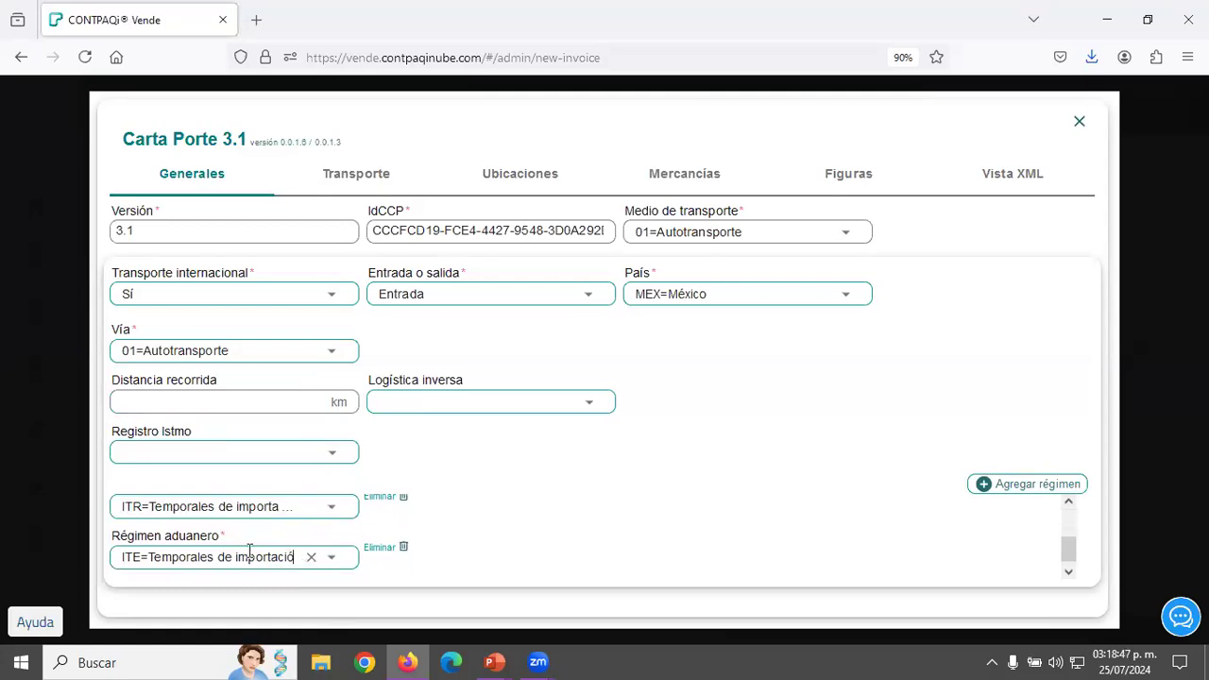
{"action": "scroll", "coordinate": [380, 539], "scroll_direction": "up", "scroll_amount": 1}
{"action": "scroll", "coordinate": [381, 539], "scroll_direction": "up", "scroll_amount": 1}
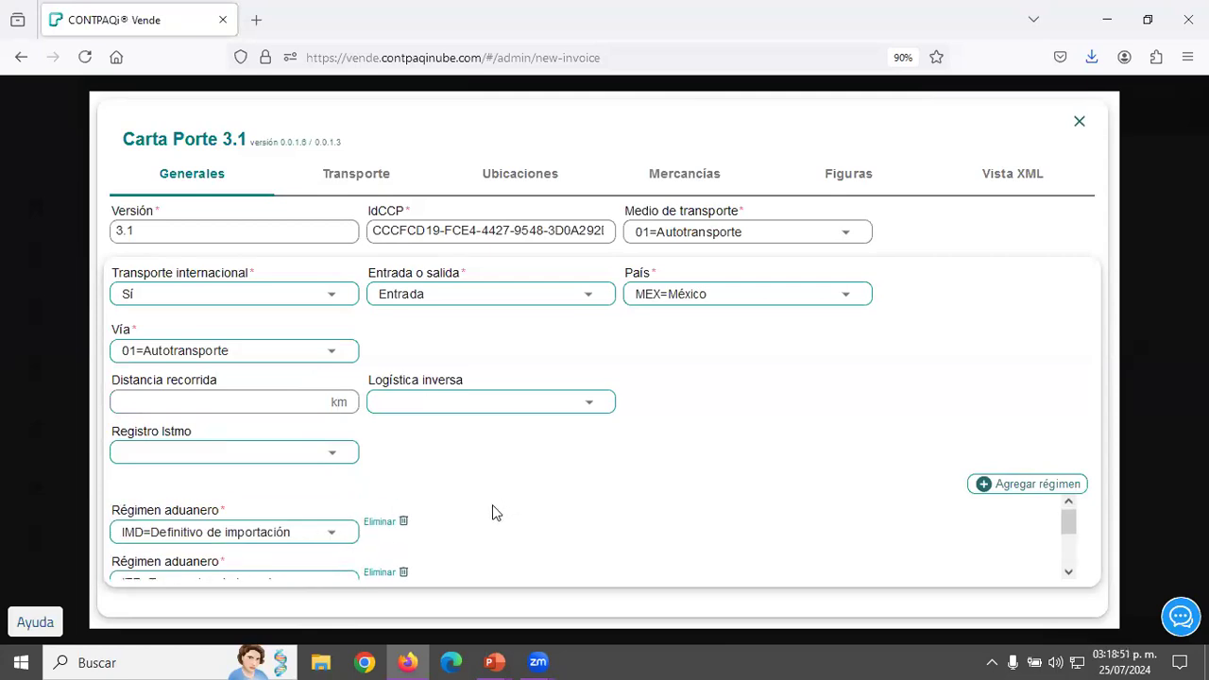
{"action": "scroll", "coordinate": [439, 520], "scroll_direction": "down", "scroll_amount": 2}
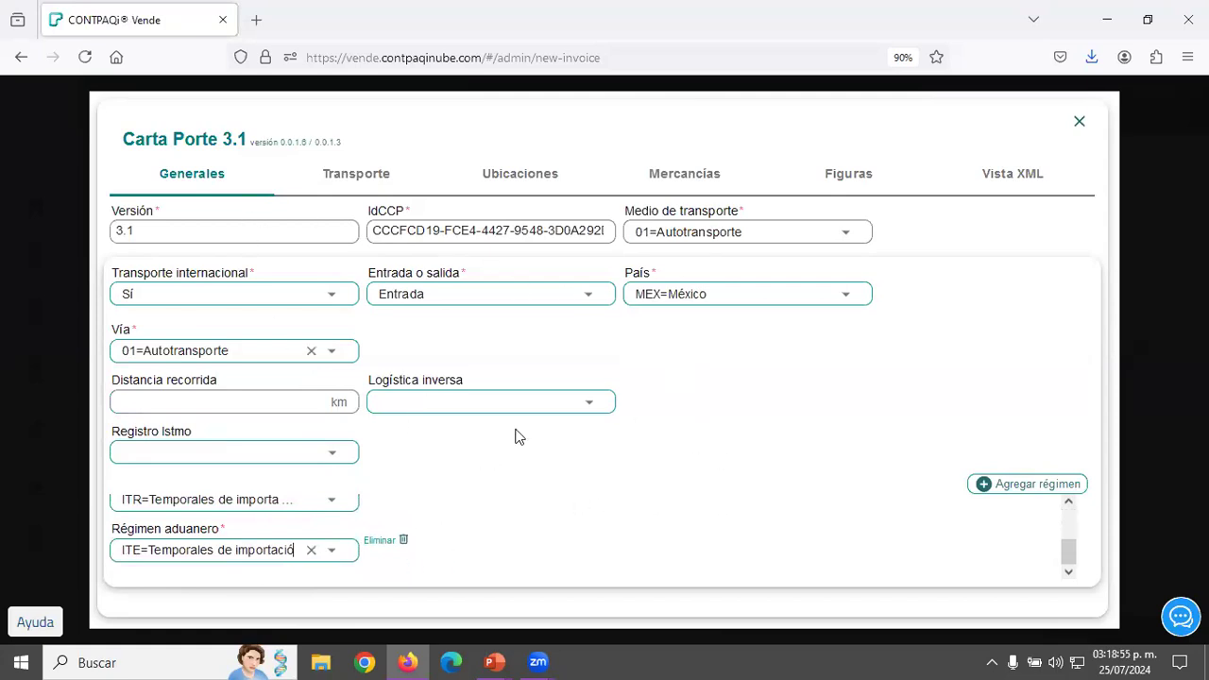
{"action": "left_click_drag", "start_coordinate": [125, 140], "coordinate": [248, 140]}
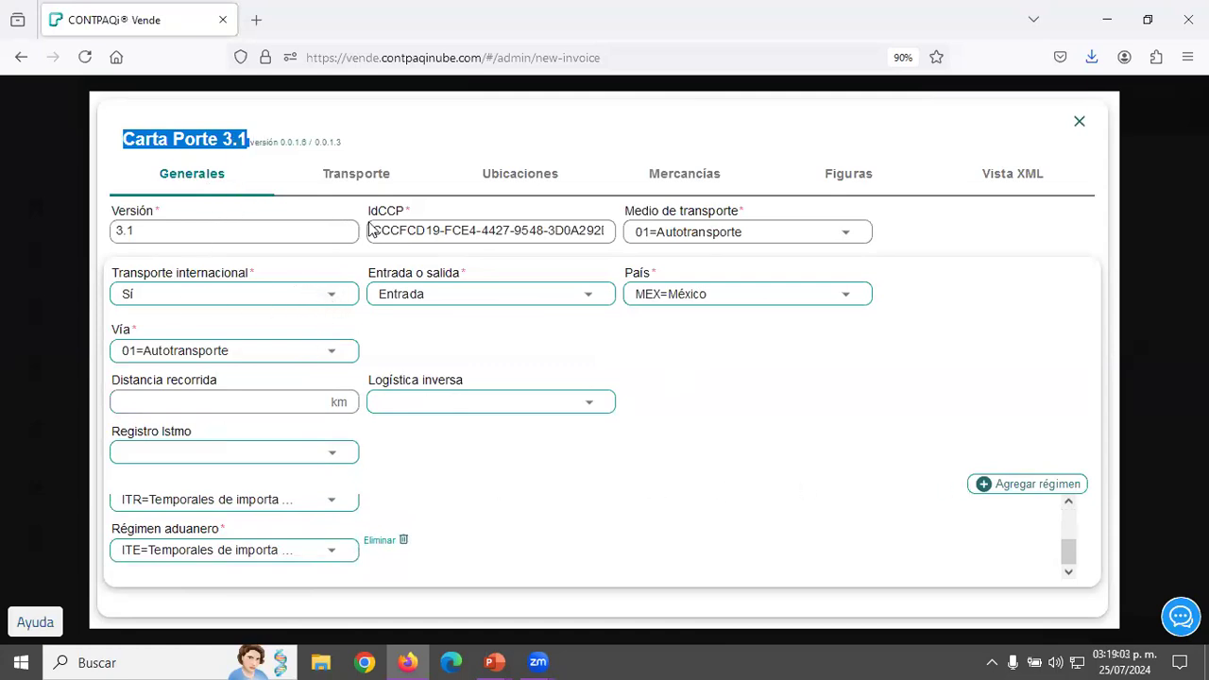
In the Carta Porte transport data, set Permiso SCT to TPAF01=Autotransporte Federal de carga general and enter the SCT permit number.
{"action": "left_click", "coordinate": [340, 179]}
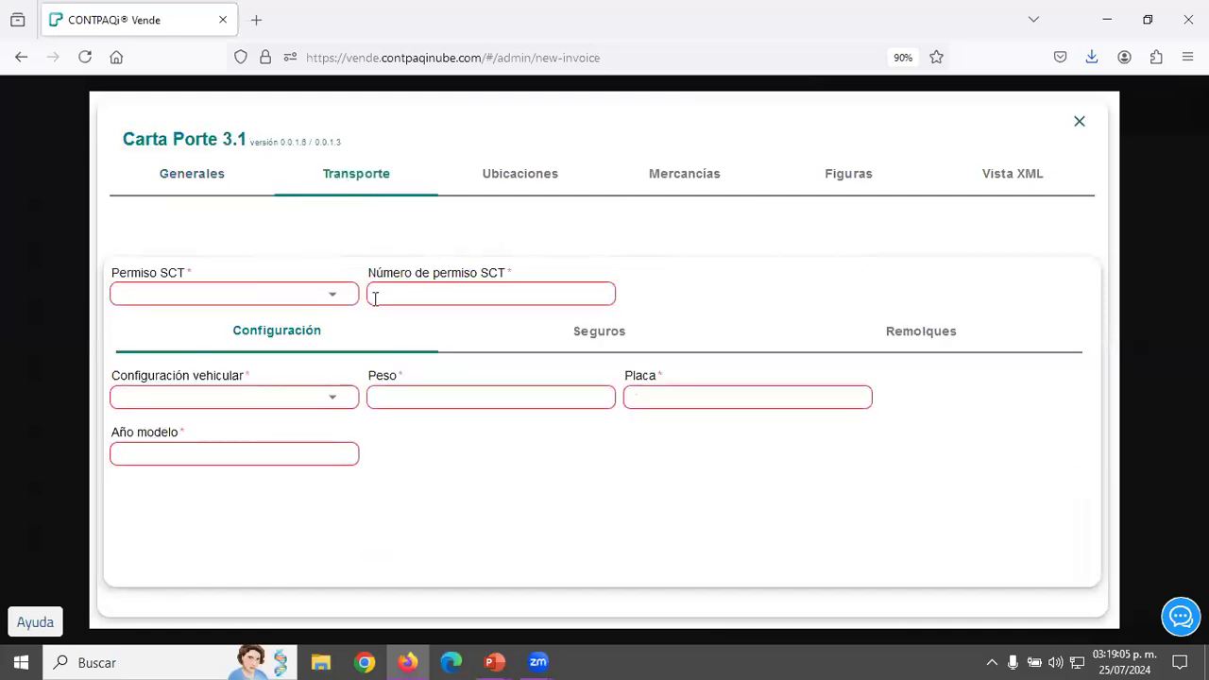
{"action": "left_click", "coordinate": [335, 298]}
{"action": "left_click", "coordinate": [248, 342]}
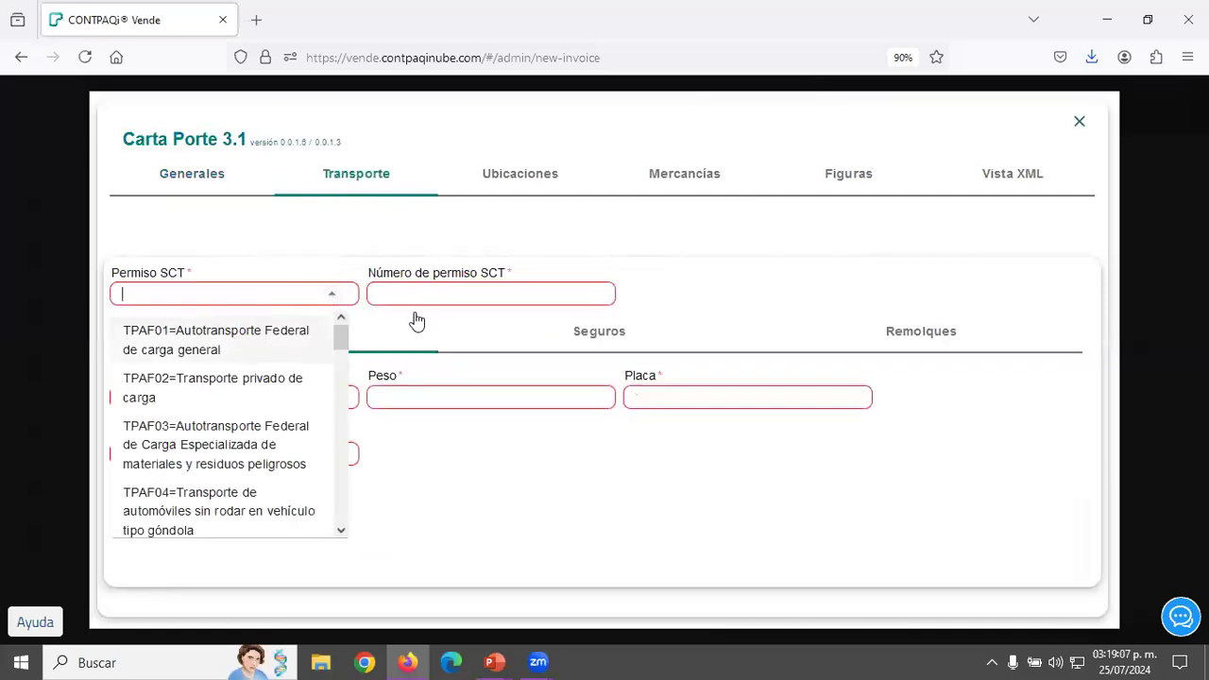
{"action": "left_click", "coordinate": [451, 292]}
{"action": "type", "text": "1"}
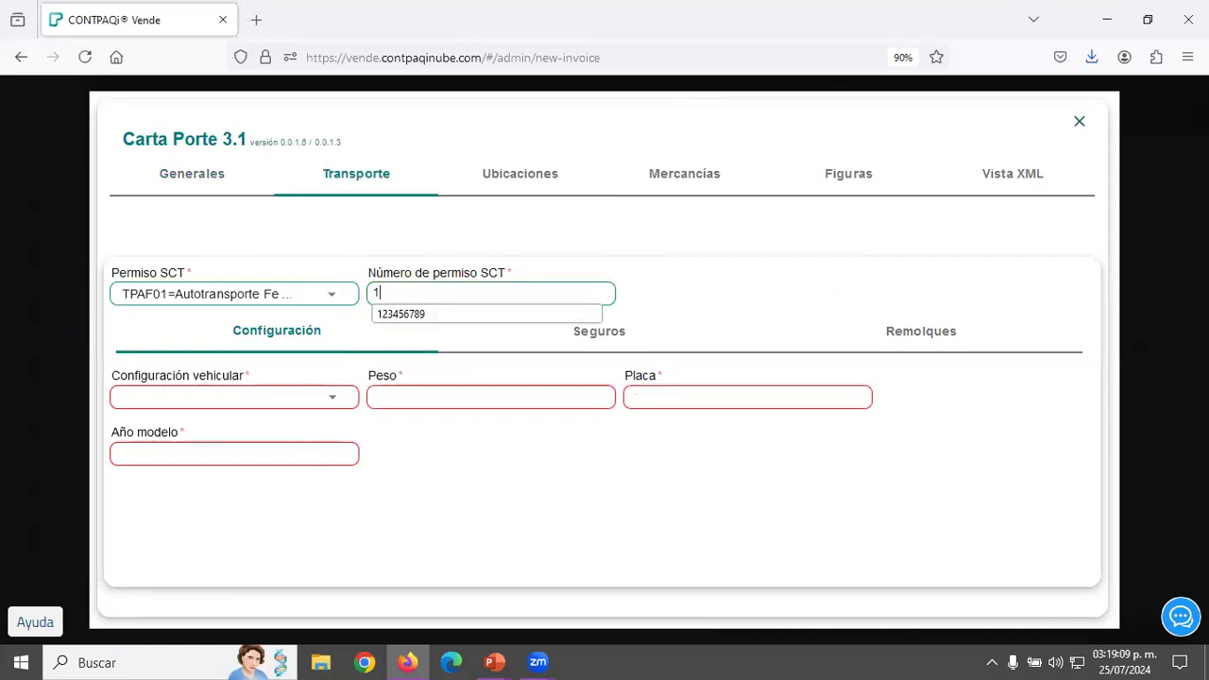
{"action": "left_click", "coordinate": [448, 317]}
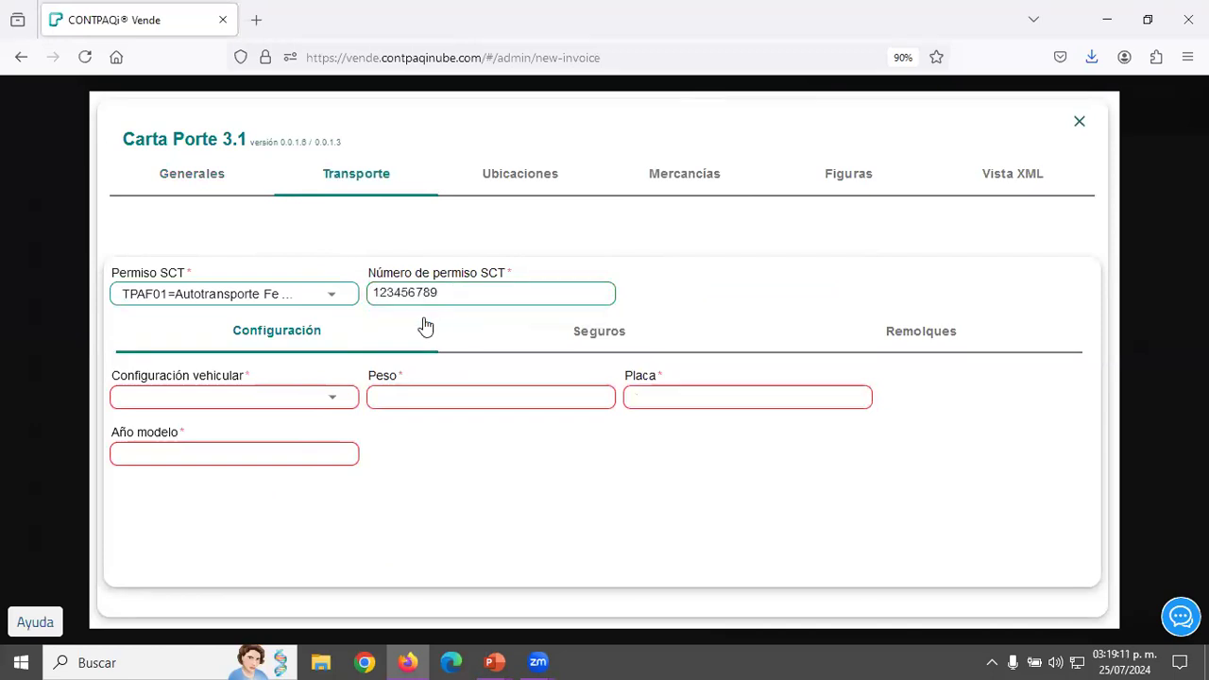
Set the vehicle configuration to VL=Vehículo ligero de carga, with Peso 15000 and Año modelo 2020, and enter the vehicle's plate.
{"action": "left_click", "coordinate": [330, 396]}
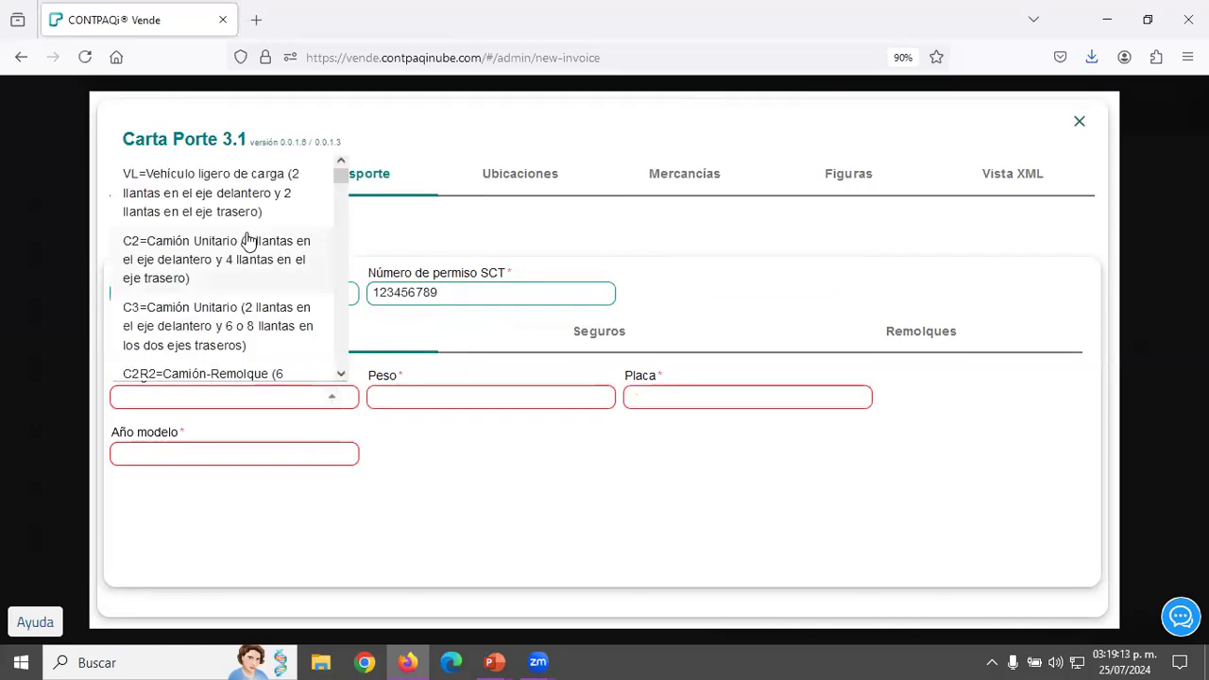
{"action": "left_click", "coordinate": [229, 197]}
{"action": "left_click", "coordinate": [275, 488]}
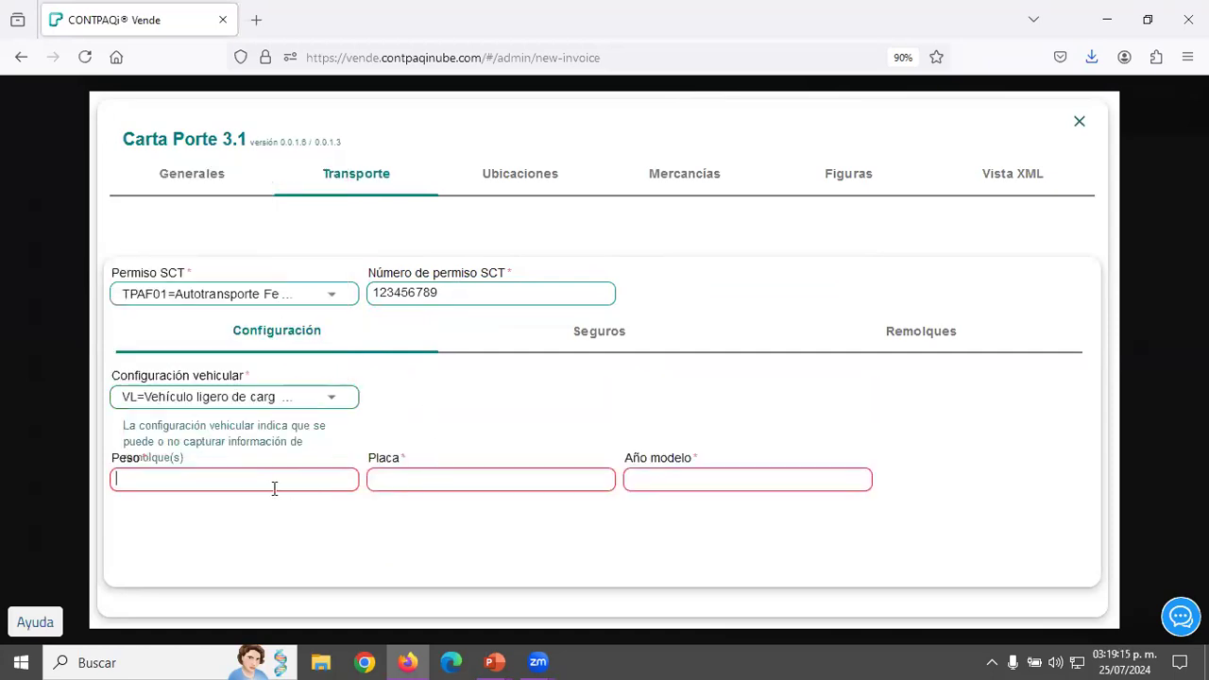
{"action": "type", "text": "15"}
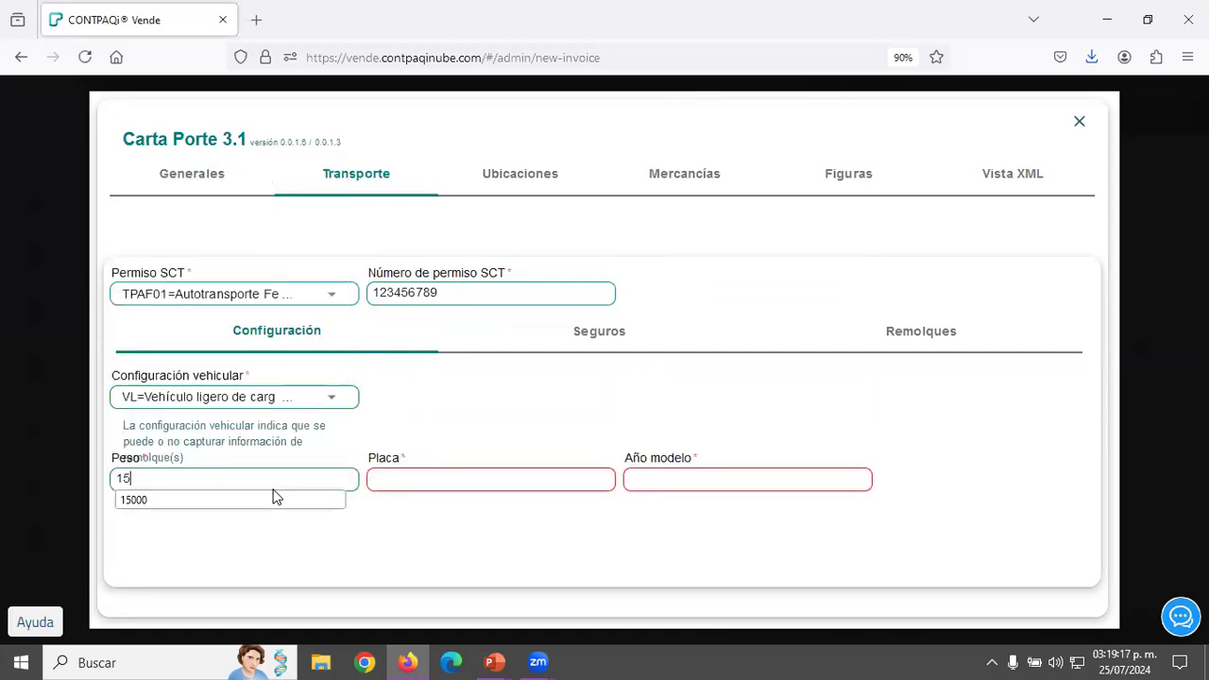
{"action": "left_click", "coordinate": [256, 499]}
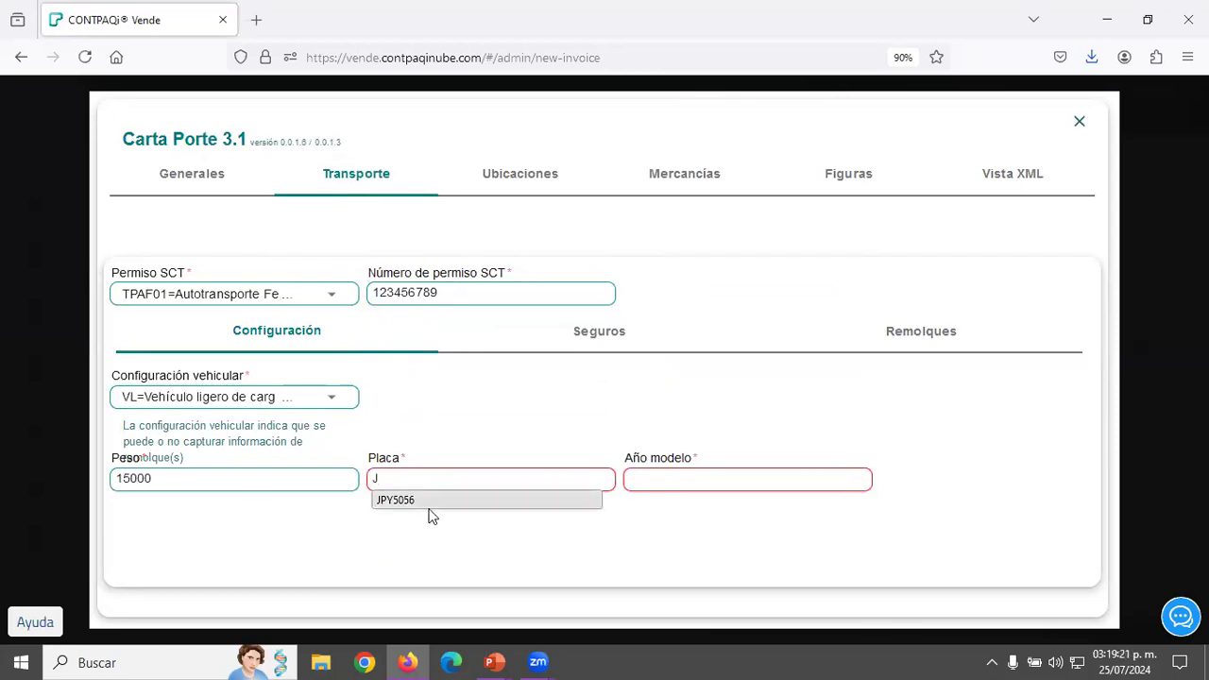
{"action": "left_click", "coordinate": [406, 506]}
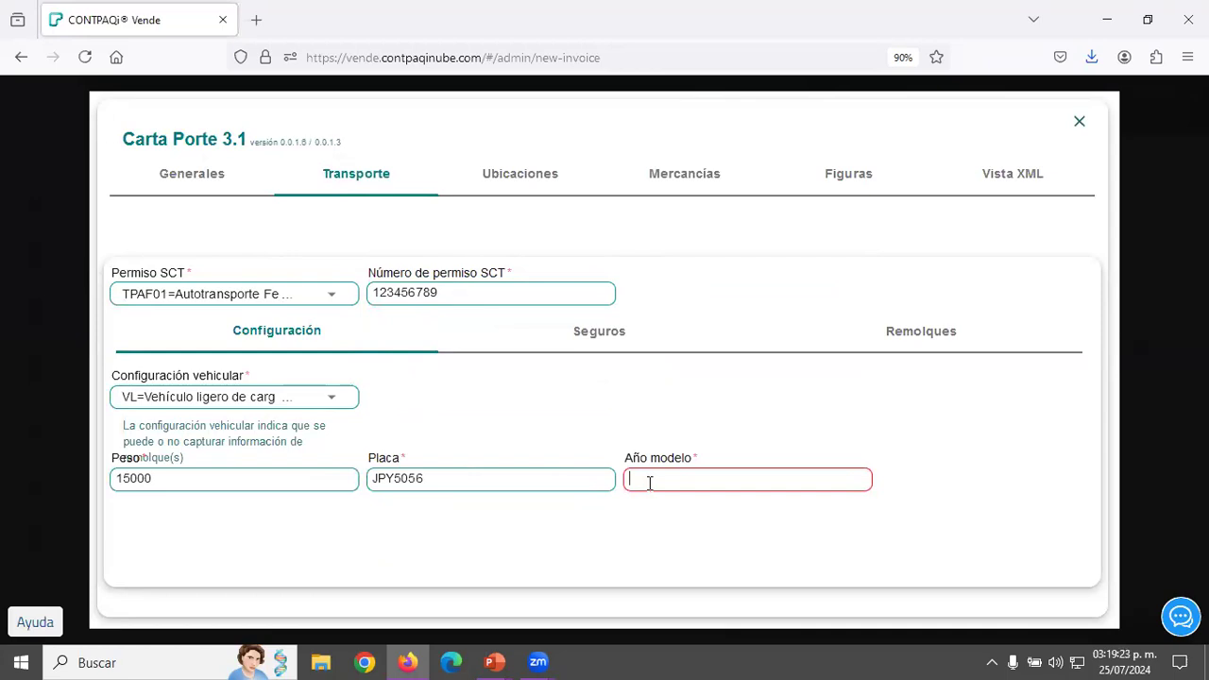
{"action": "type", "text": "20"}
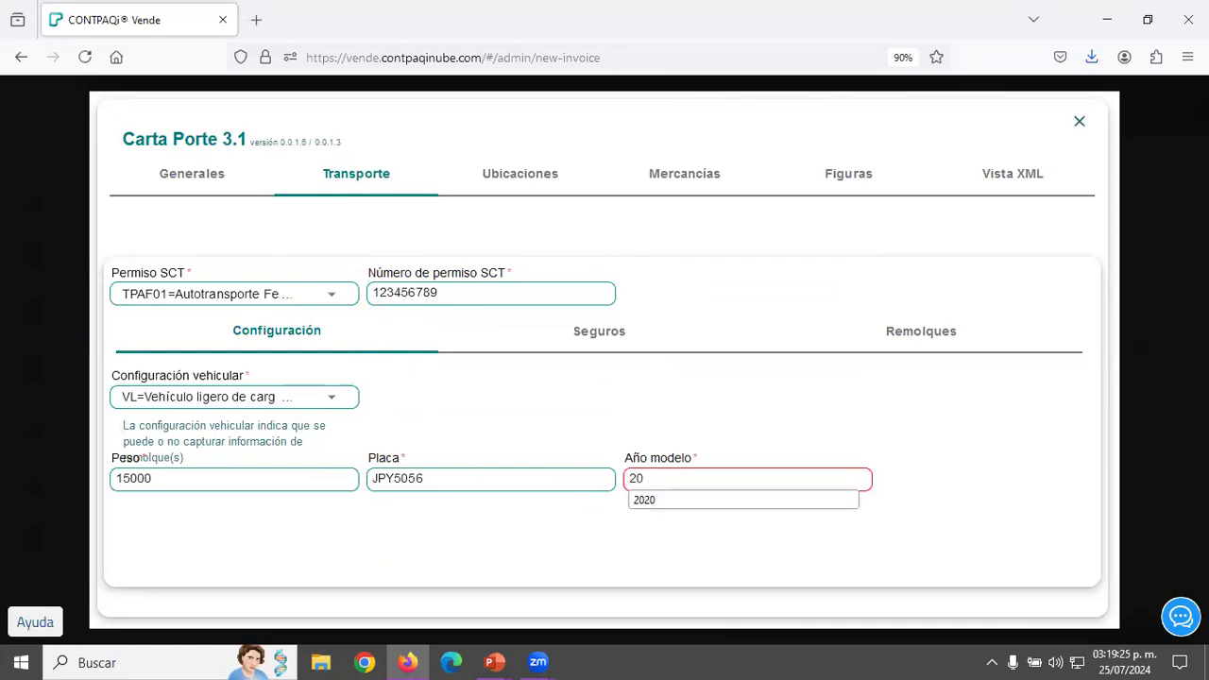
{"action": "left_click", "coordinate": [660, 500]}
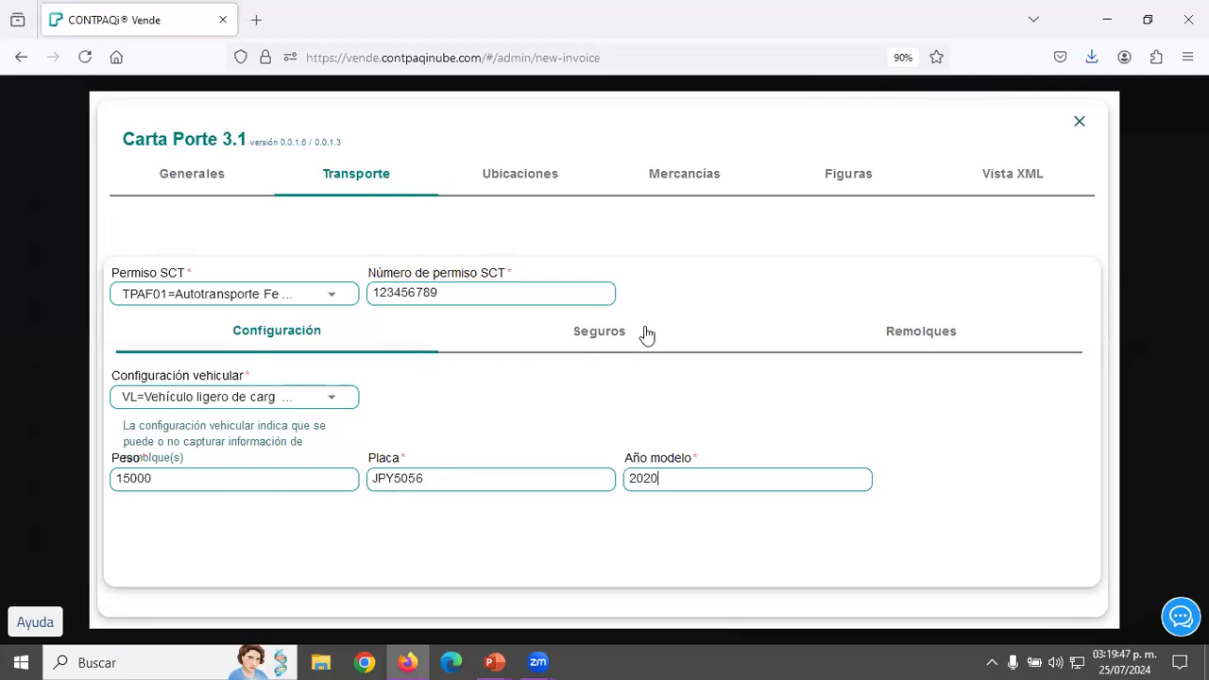
Enter AXXA as the civil liability insurer in the transport insurance data and fill in its policy number.
{"action": "left_click", "coordinate": [586, 338]}
{"action": "left_click", "coordinate": [260, 398]}
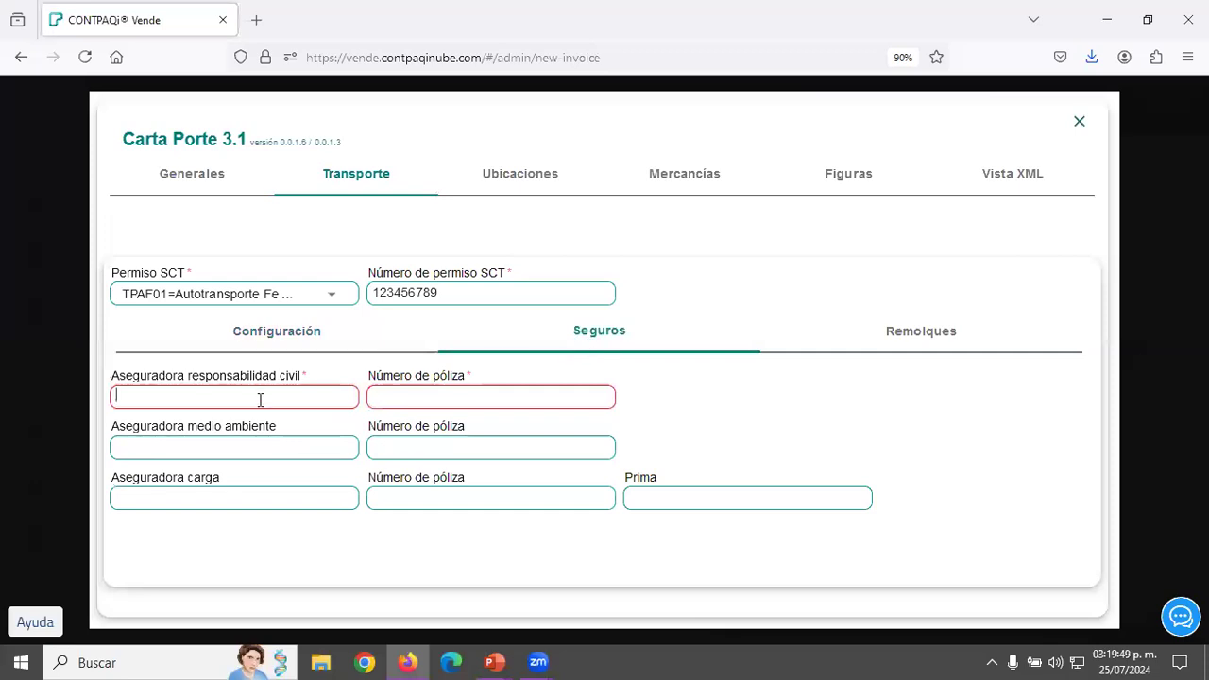
{"action": "type", "text": "A"}
{"action": "left_click", "coordinate": [197, 435]}
{"action": "type", "text": "1"}
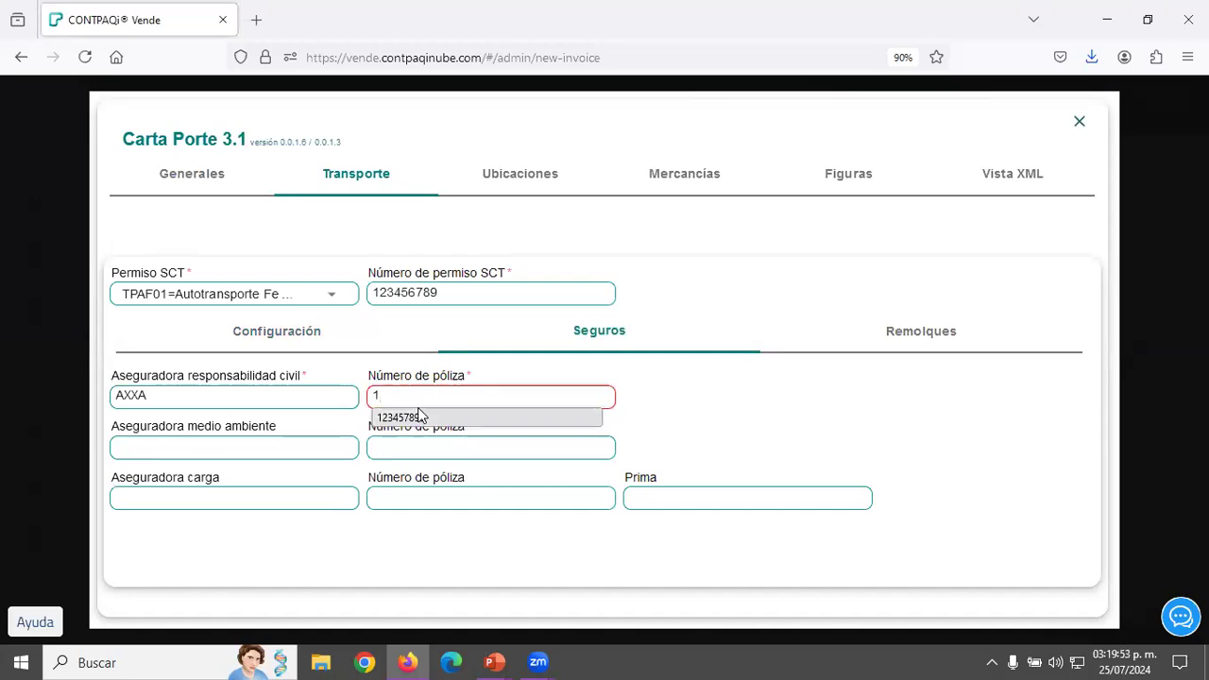
{"action": "left_click", "coordinate": [406, 416]}
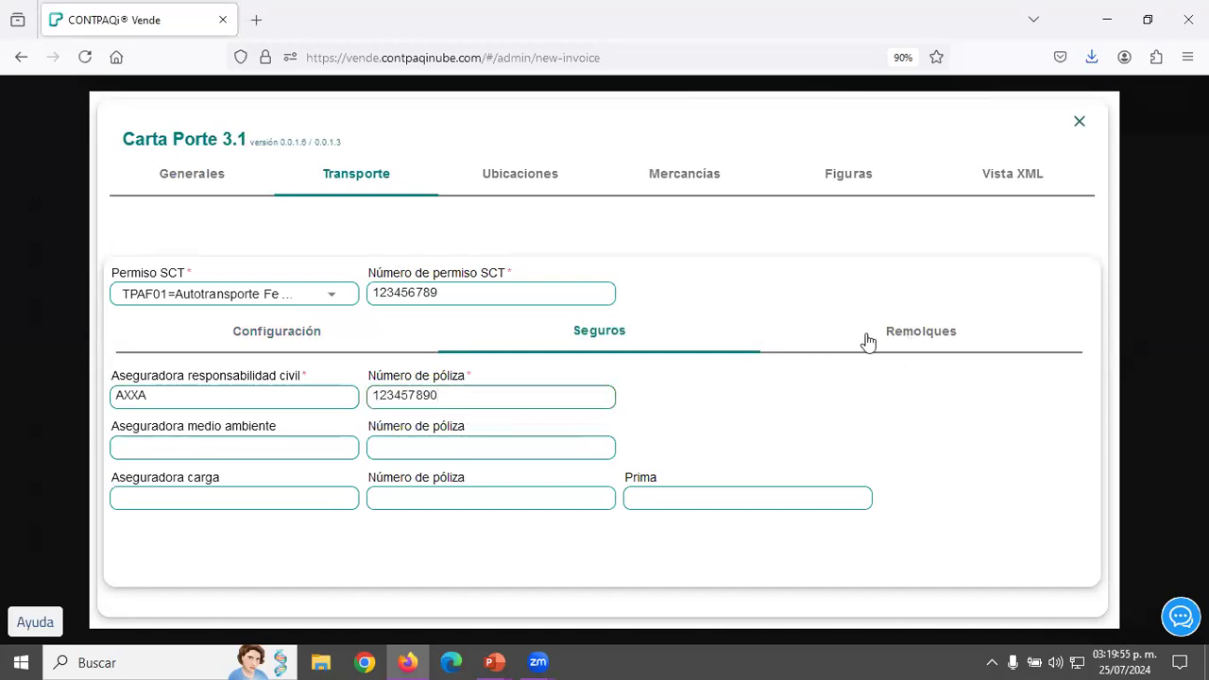
Edit the Origen location and set its Colonia to Los Laureles.
{"action": "left_click", "coordinate": [522, 181]}
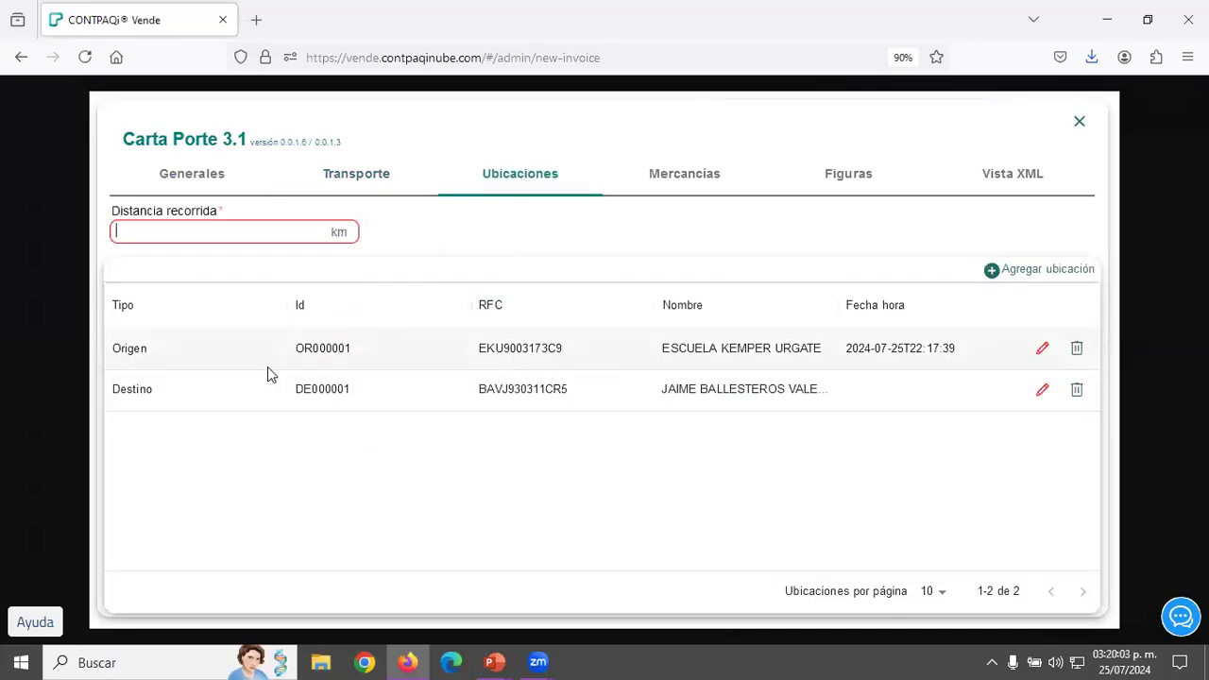
{"action": "left_click", "coordinate": [1043, 351]}
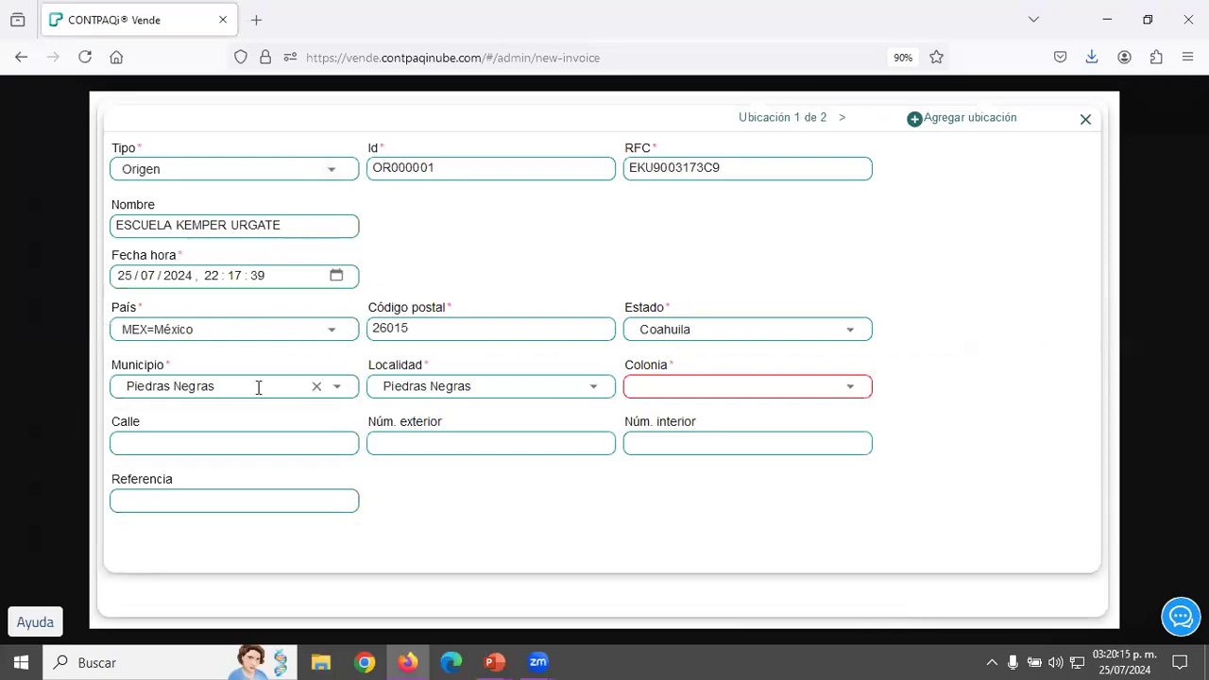
{"action": "left_click", "coordinate": [850, 390]}
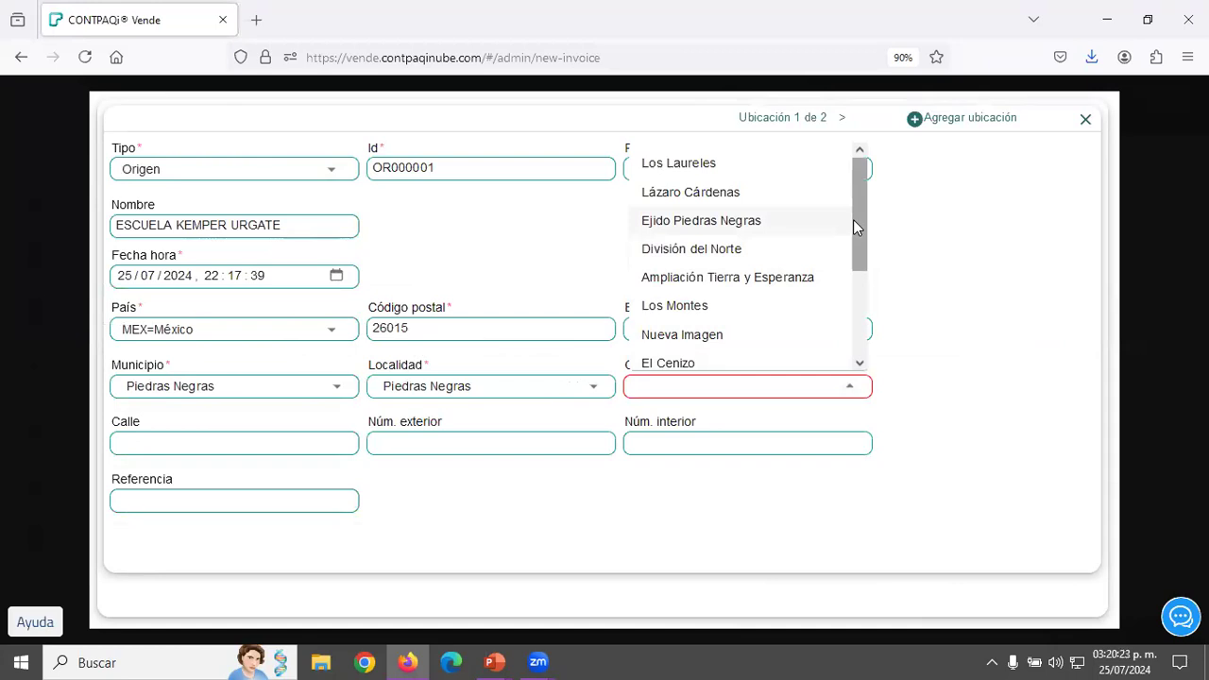
{"action": "left_click", "coordinate": [711, 164]}
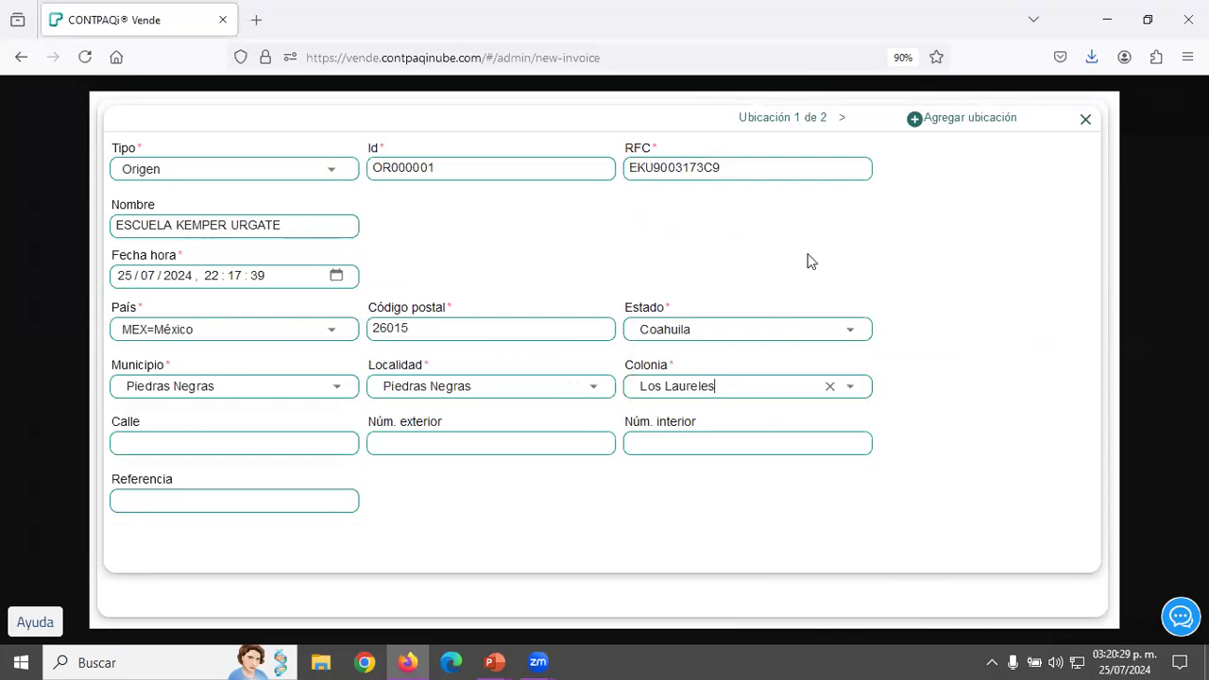
Set the Destino location's Fecha hora to 26/07/2024, 01:01:01.
{"action": "left_click", "coordinate": [839, 118]}
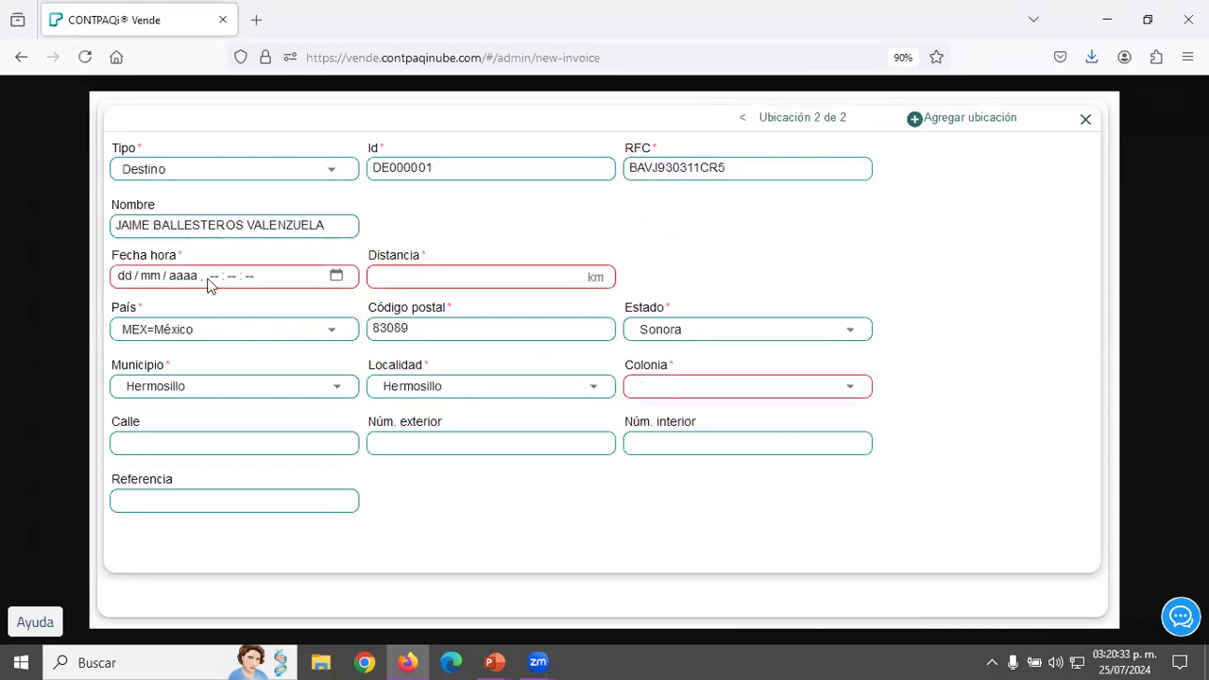
{"action": "left_click", "coordinate": [336, 277]}
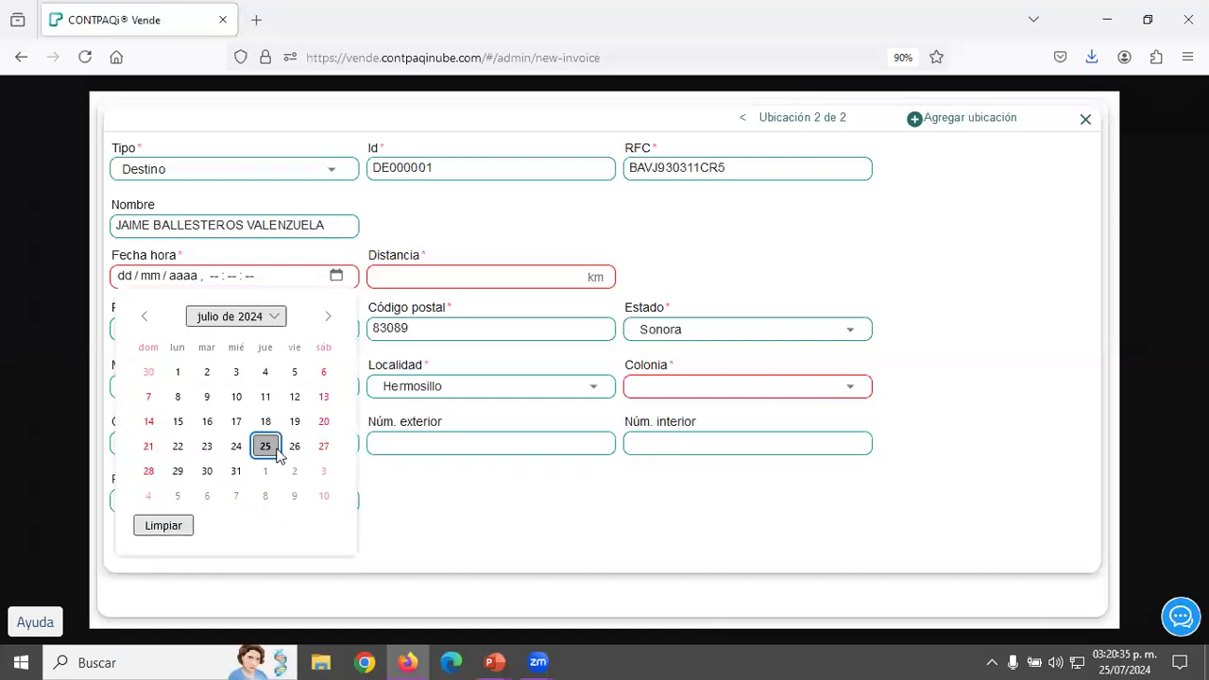
{"action": "left_click", "coordinate": [288, 444]}
{"action": "left_click", "coordinate": [209, 279]}
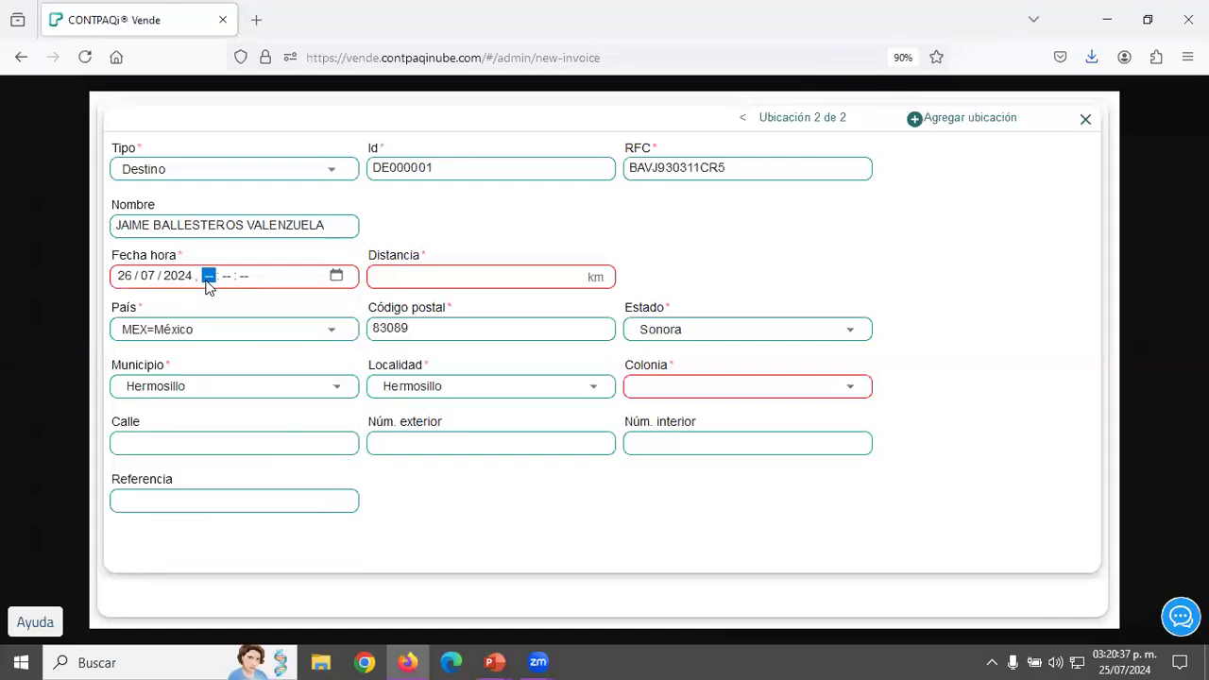
{"action": "type", "text": "010100"}
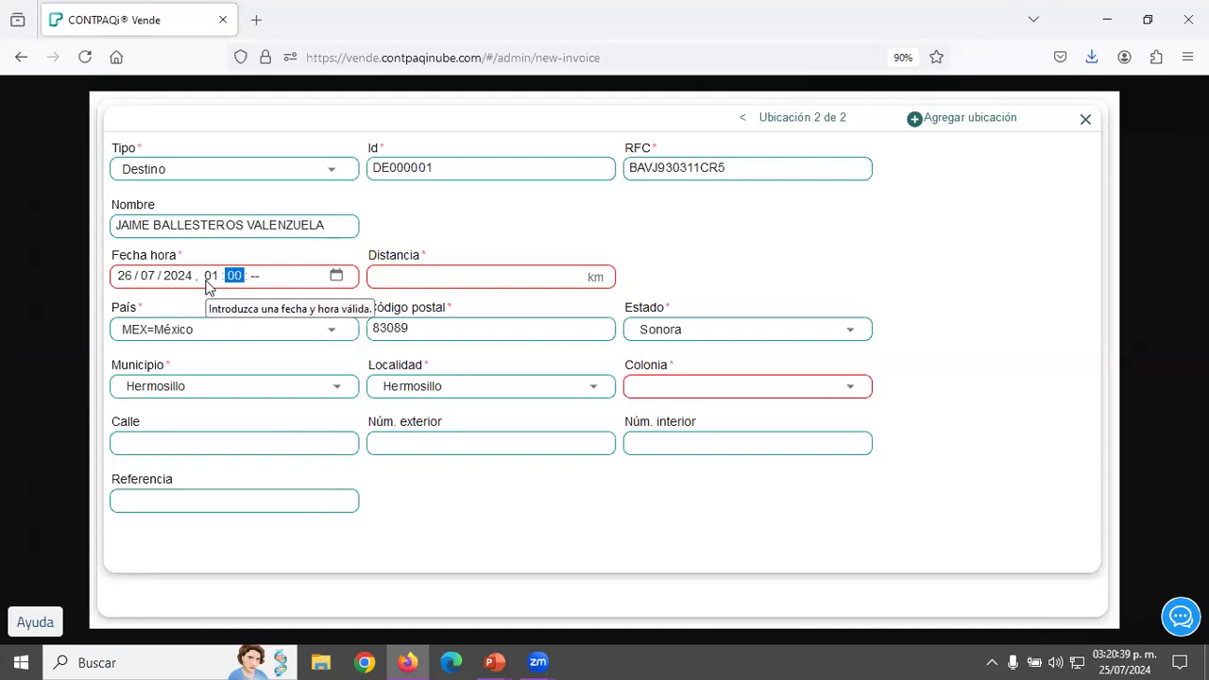
Set the Destino location's Distancia to 150 km and Colonia to Las Pilas, and return to the locations list.
{"action": "left_click", "coordinate": [540, 280]}
{"action": "type", "text": "150"}
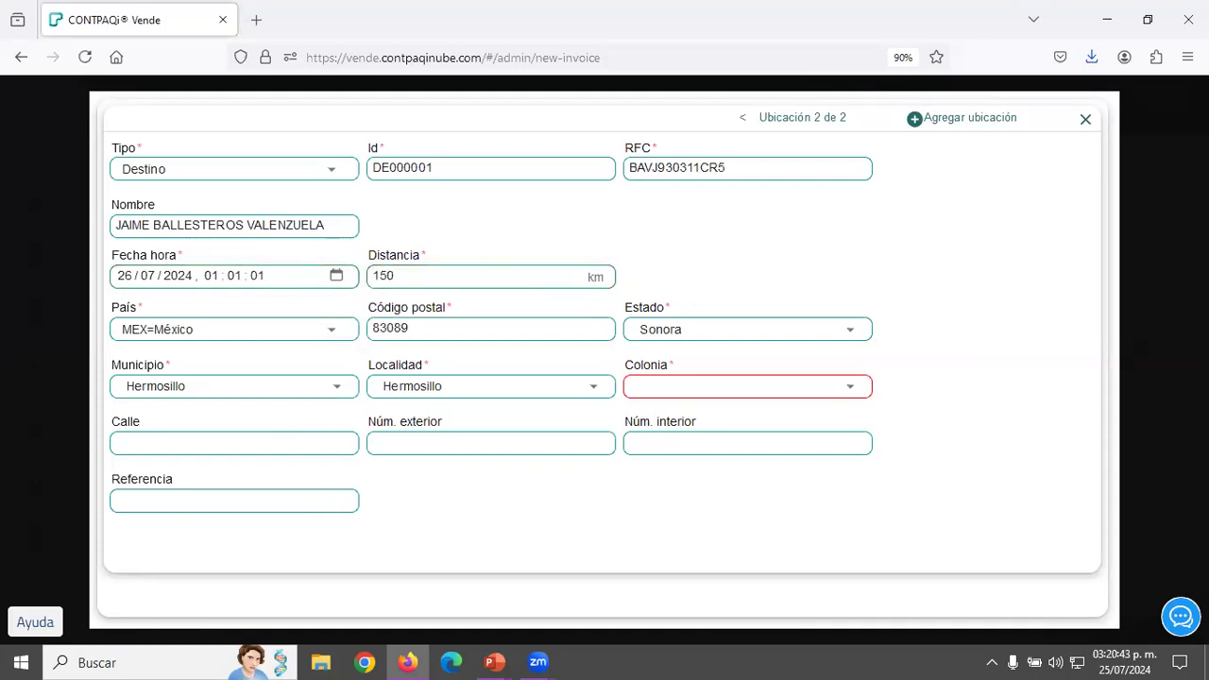
{"action": "left_click", "coordinate": [850, 391]}
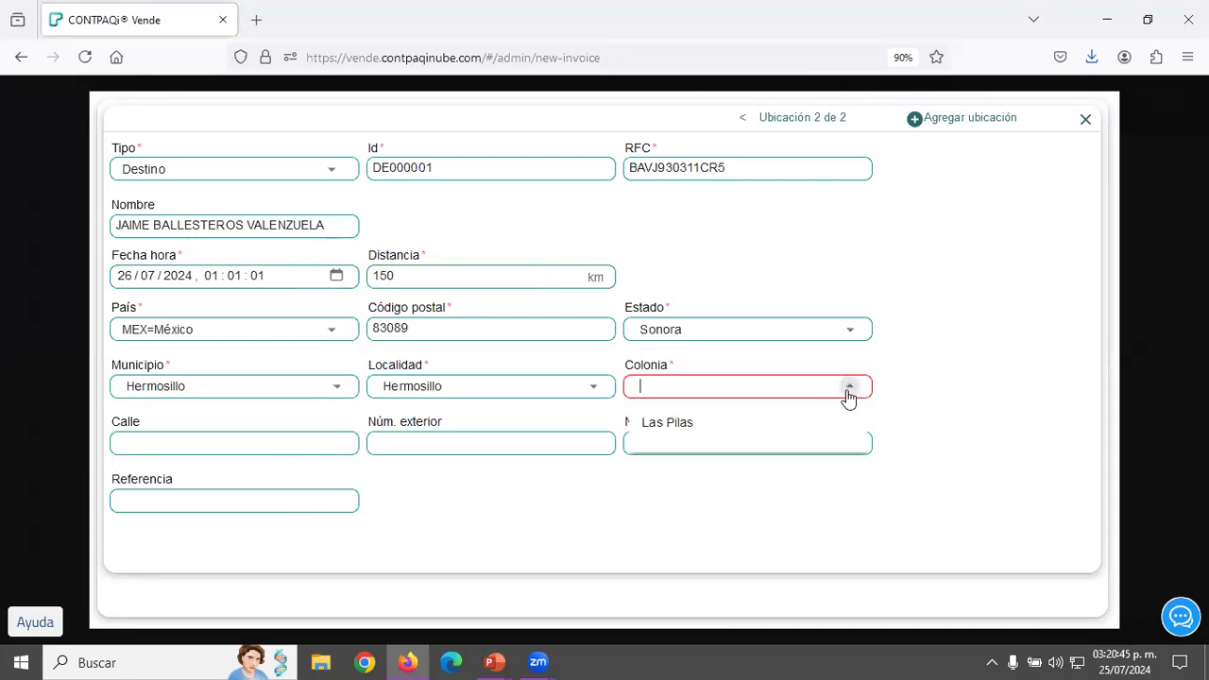
{"action": "left_click", "coordinate": [705, 424]}
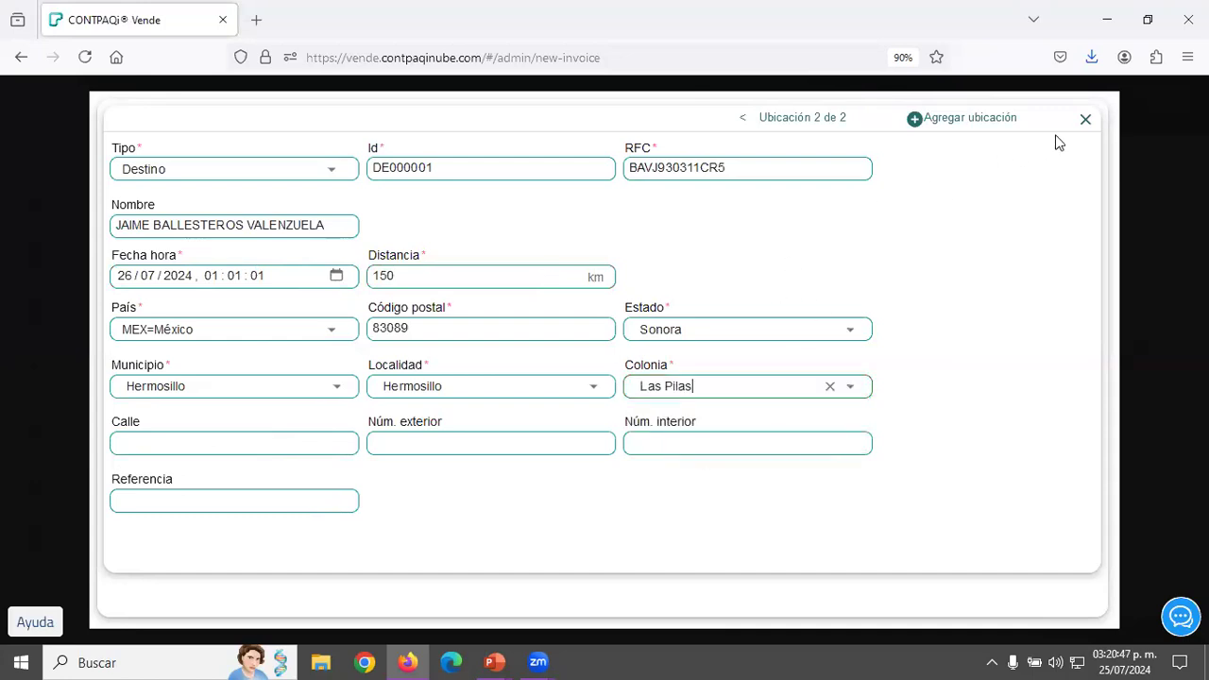
{"action": "left_click", "coordinate": [1085, 120]}
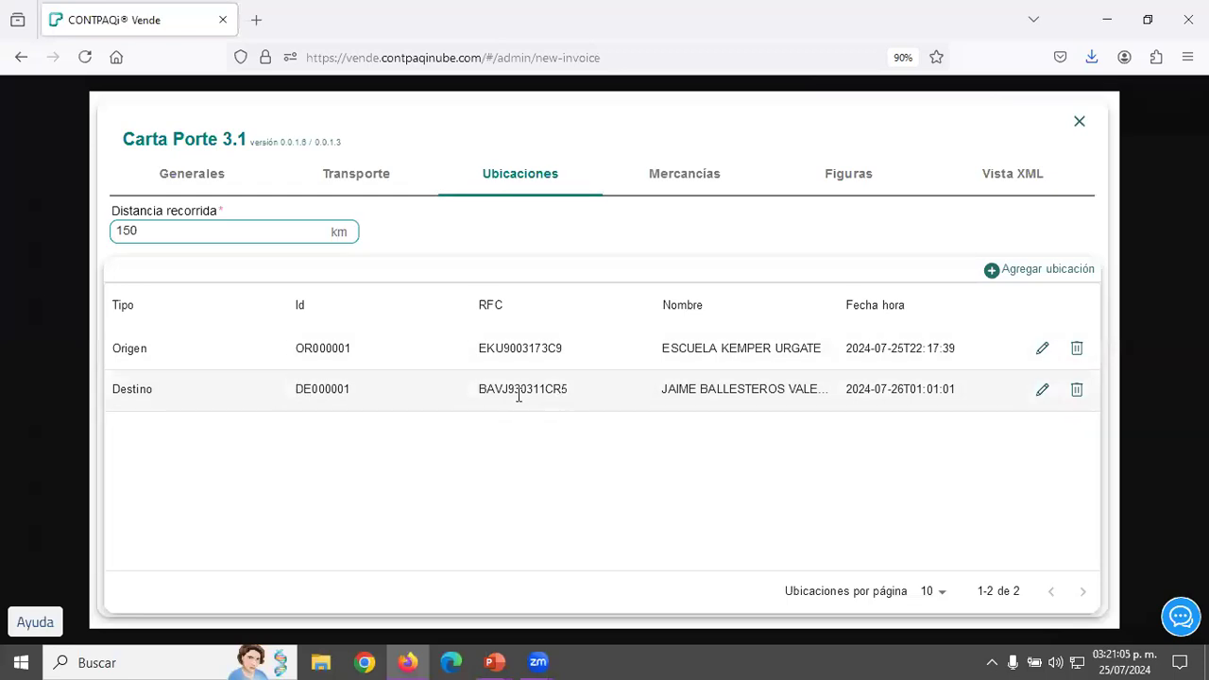
Edit the Manzanas merchandise, setting Clave unidad to KGM=Kilogramo, Peso en Kg to 5000 and Tipo materia to 01=Materia prima.
{"action": "left_click", "coordinate": [676, 181]}
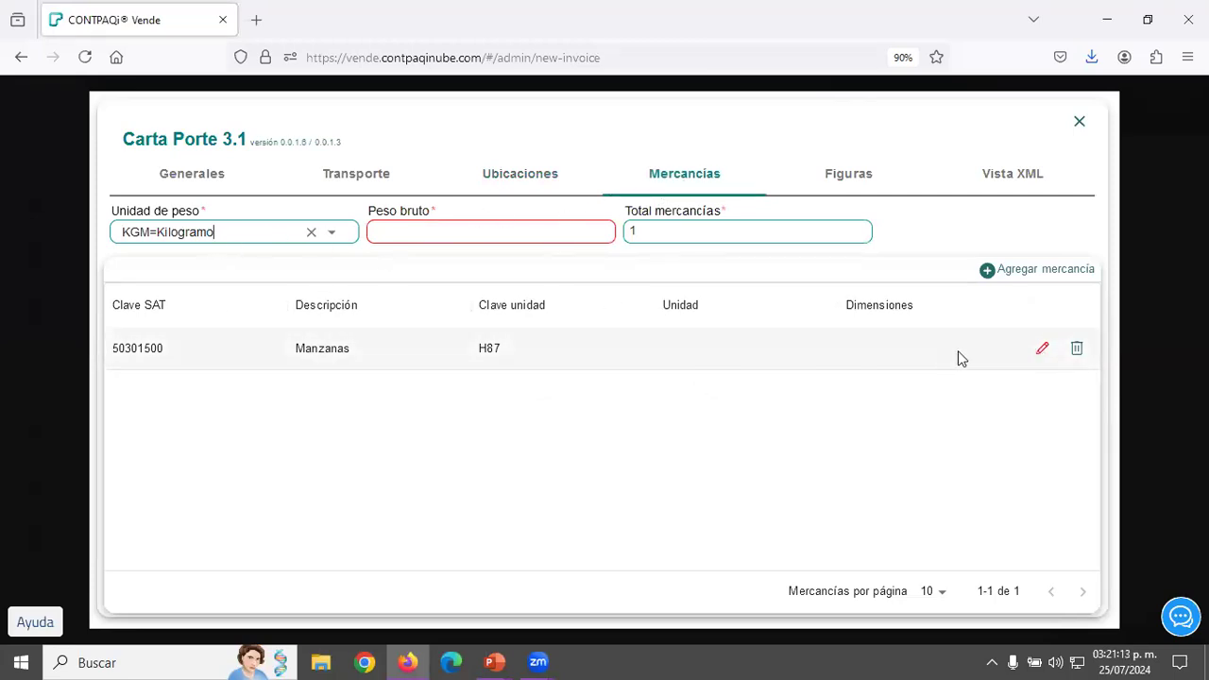
{"action": "left_click", "coordinate": [1041, 351]}
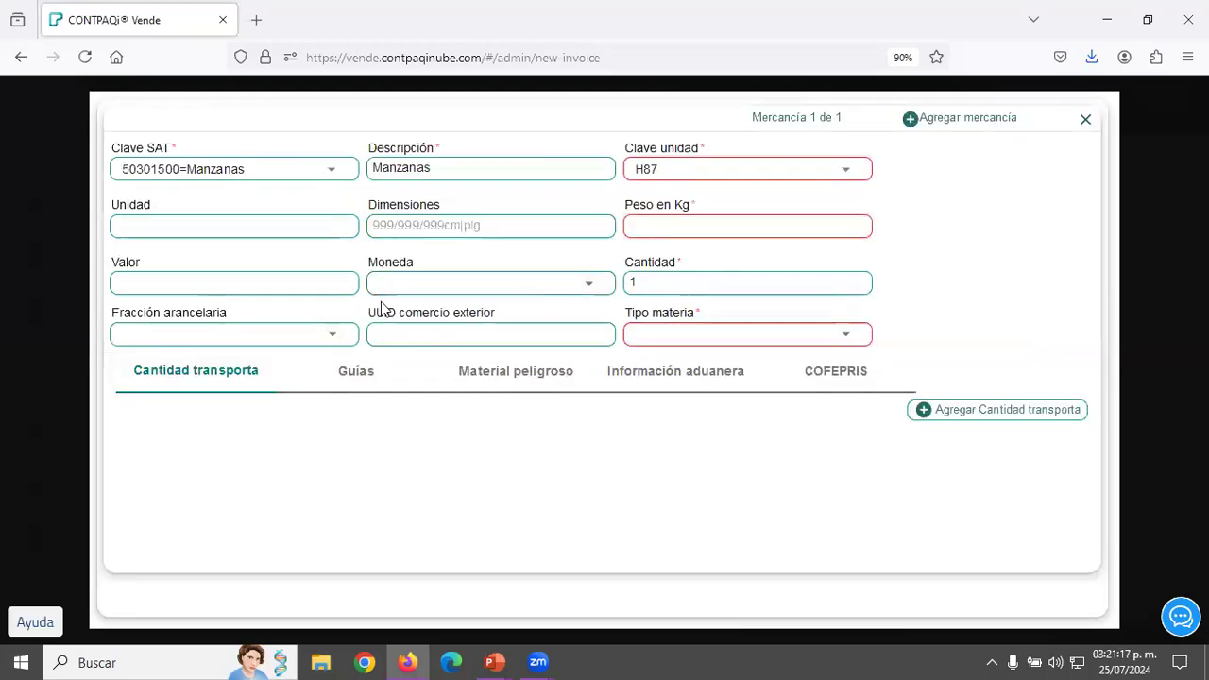
{"action": "left_click", "coordinate": [679, 167]}
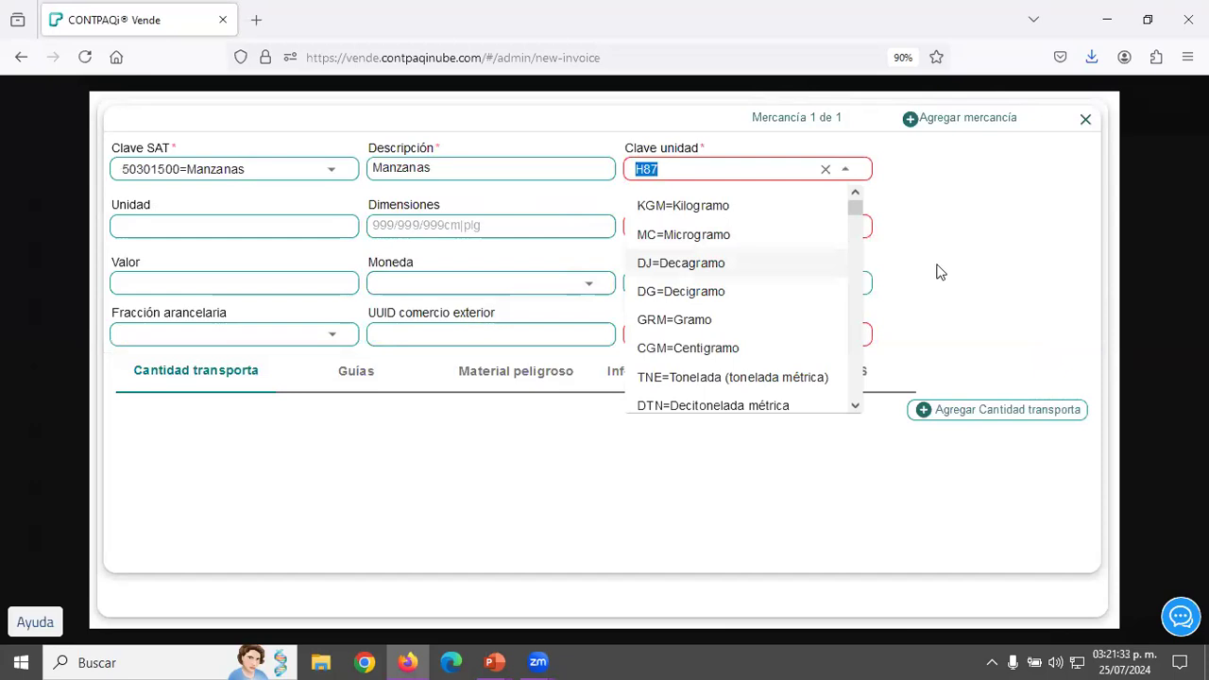
{"action": "left_click", "coordinate": [658, 206]}
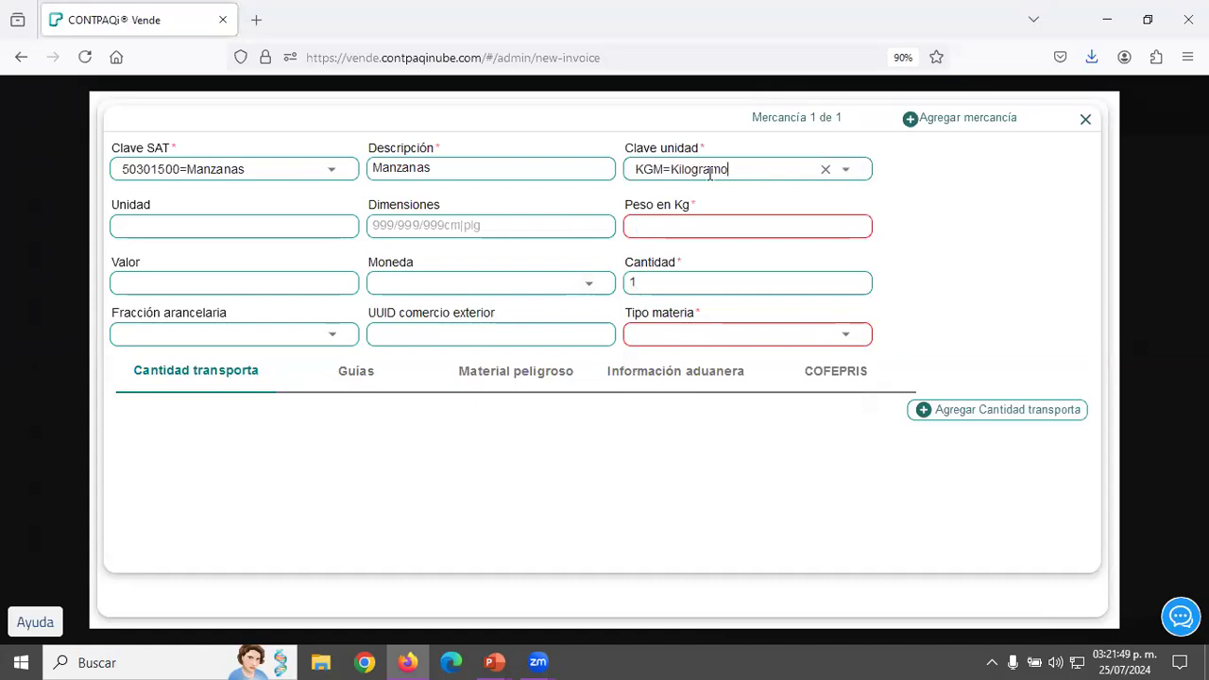
{"action": "left_click", "coordinate": [681, 230]}
{"action": "type", "text": "5000"}
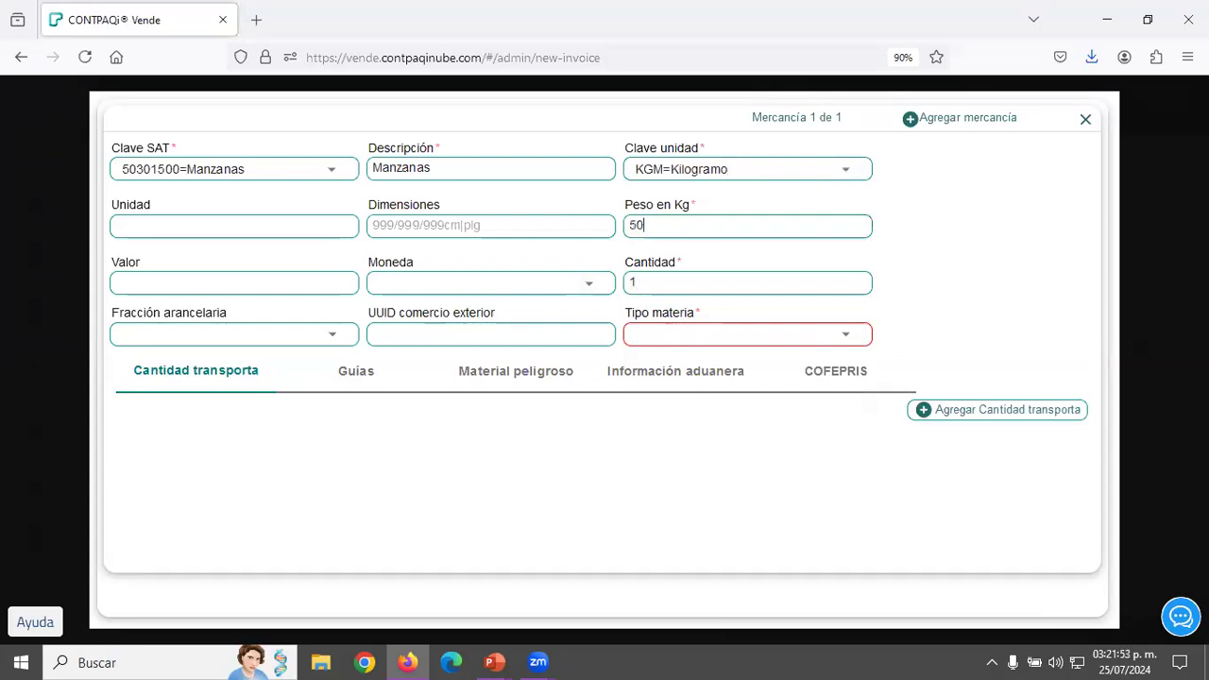
{"action": "left_click", "coordinate": [837, 334]}
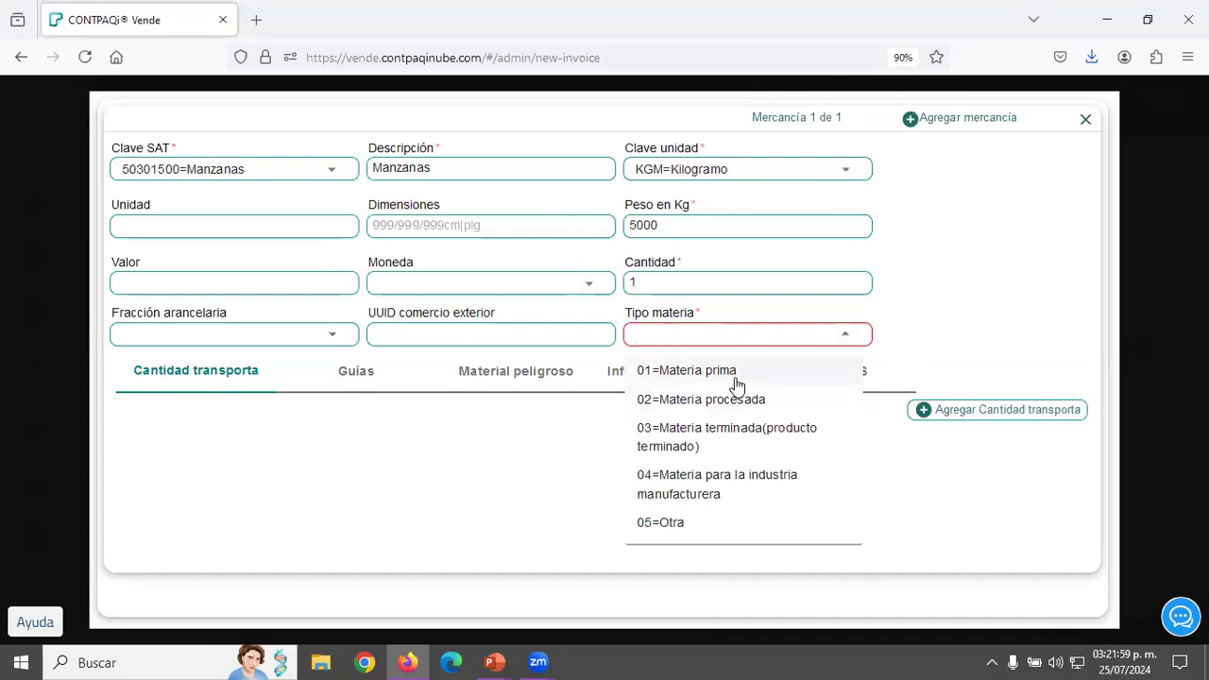
{"action": "left_click", "coordinate": [738, 385]}
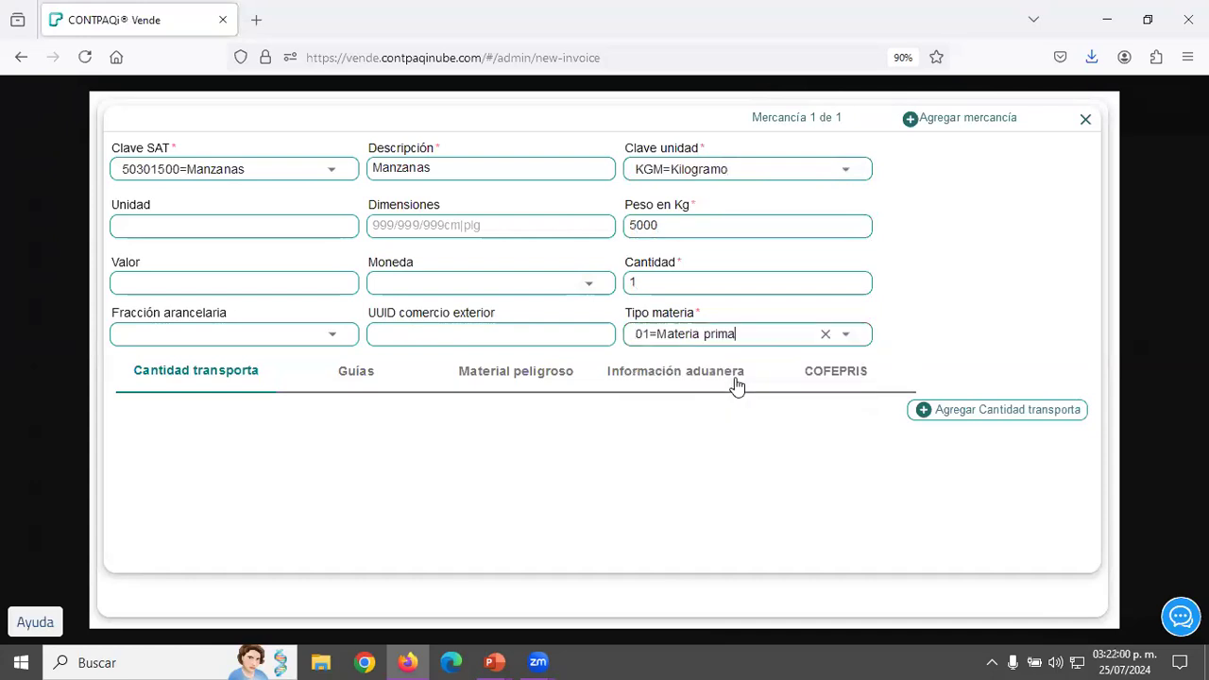
{"action": "left_click", "coordinate": [1083, 121]}
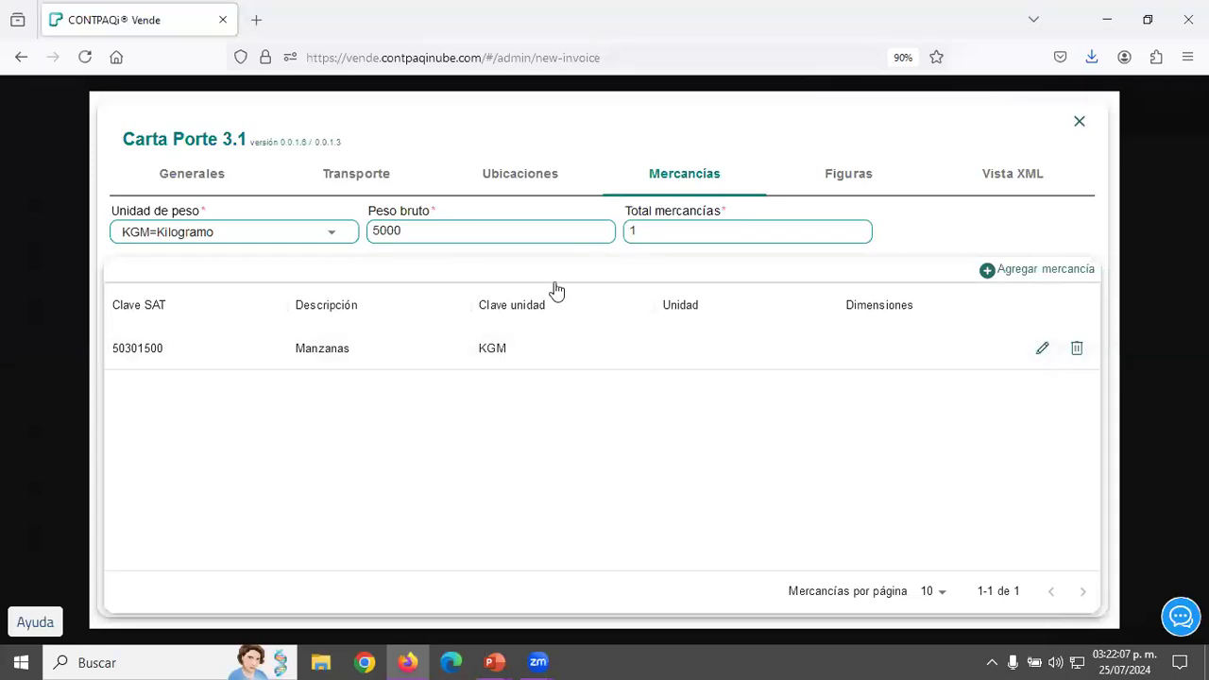
Add a transport figure of type 01=Operador and fill in the operator's licence number and RFC.
{"action": "left_click", "coordinate": [845, 181]}
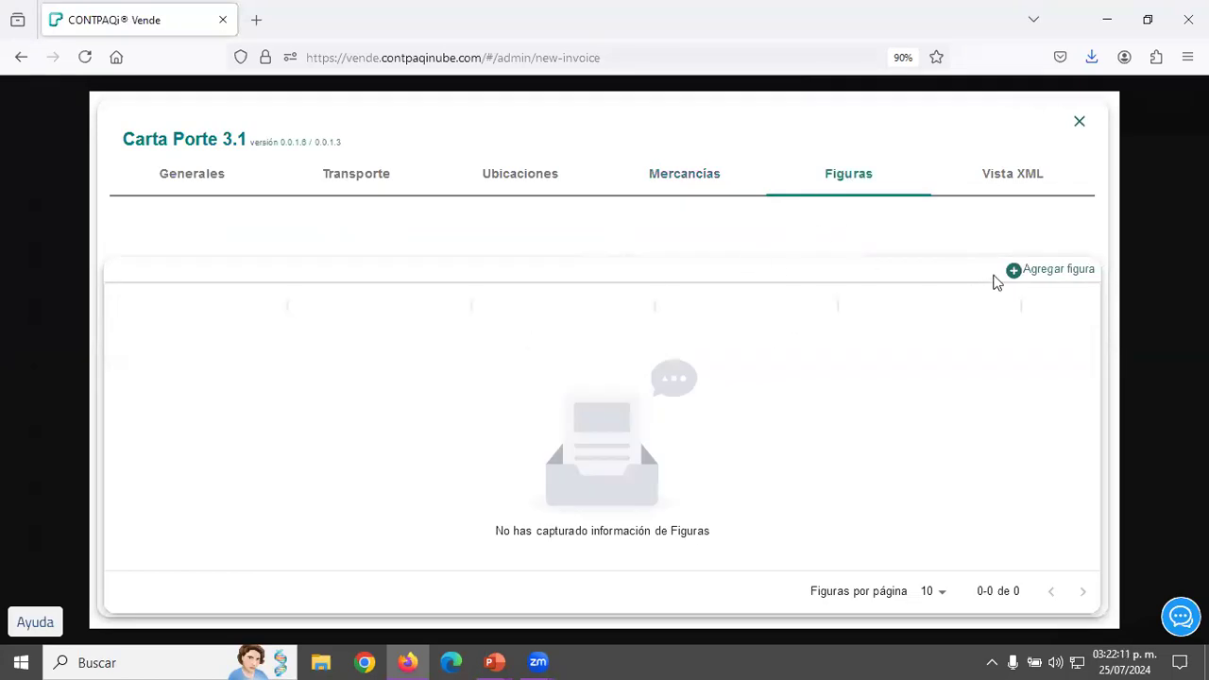
{"action": "left_click", "coordinate": [1026, 273]}
{"action": "left_click", "coordinate": [326, 178]}
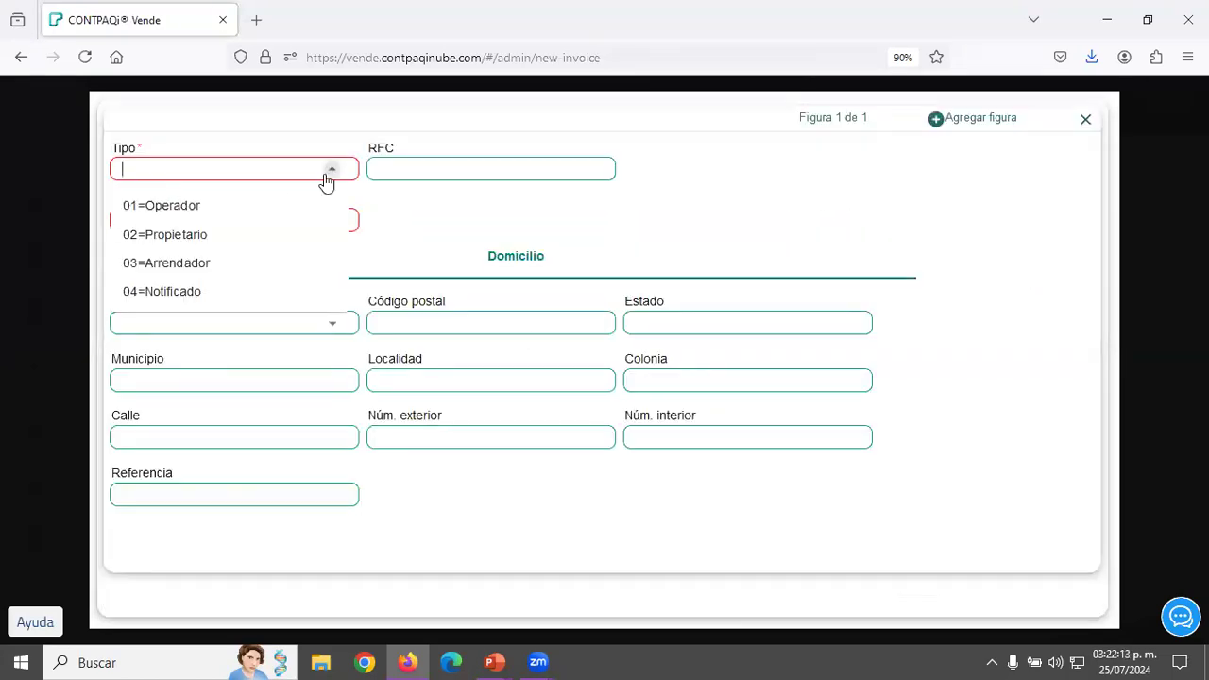
{"action": "left_click", "coordinate": [182, 208]}
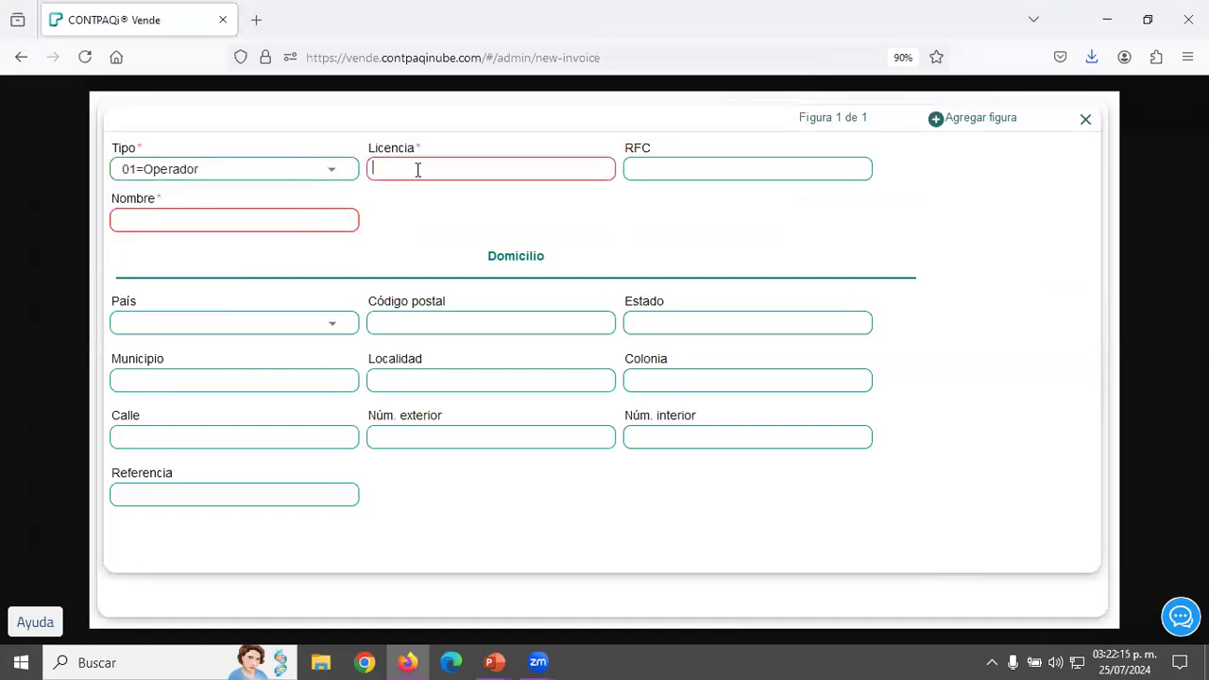
{"action": "type", "text": "A"}
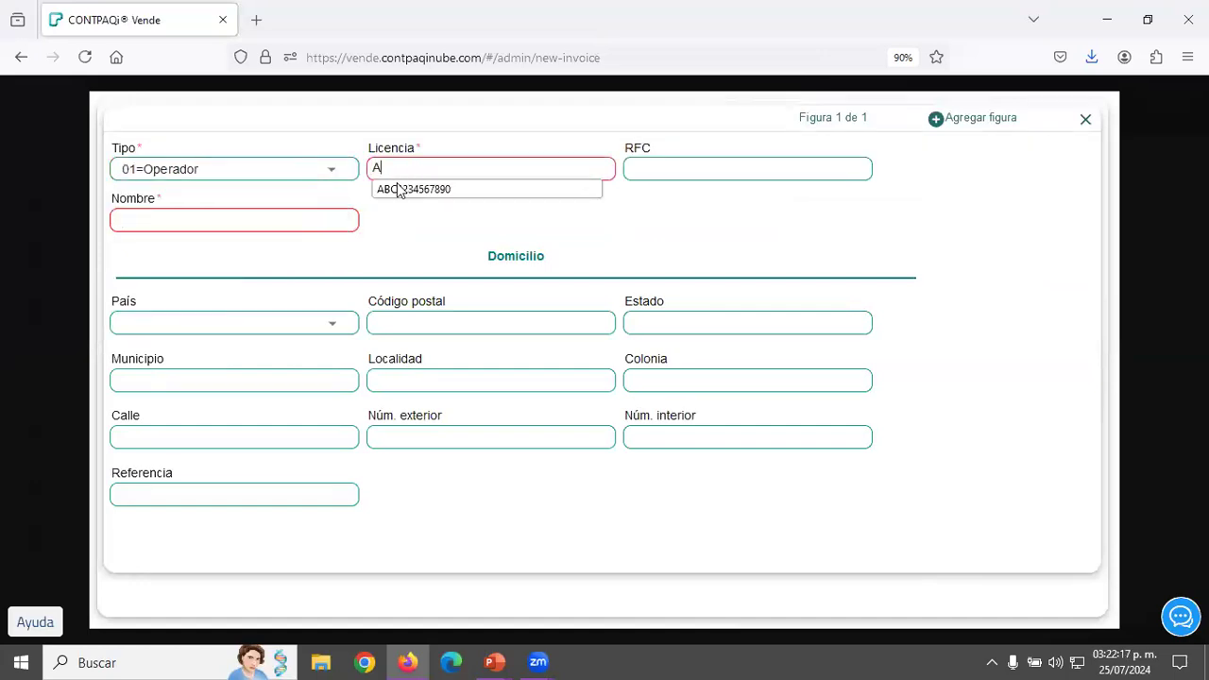
{"action": "left_click", "coordinate": [400, 190]}
{"action": "type", "text": "A"}
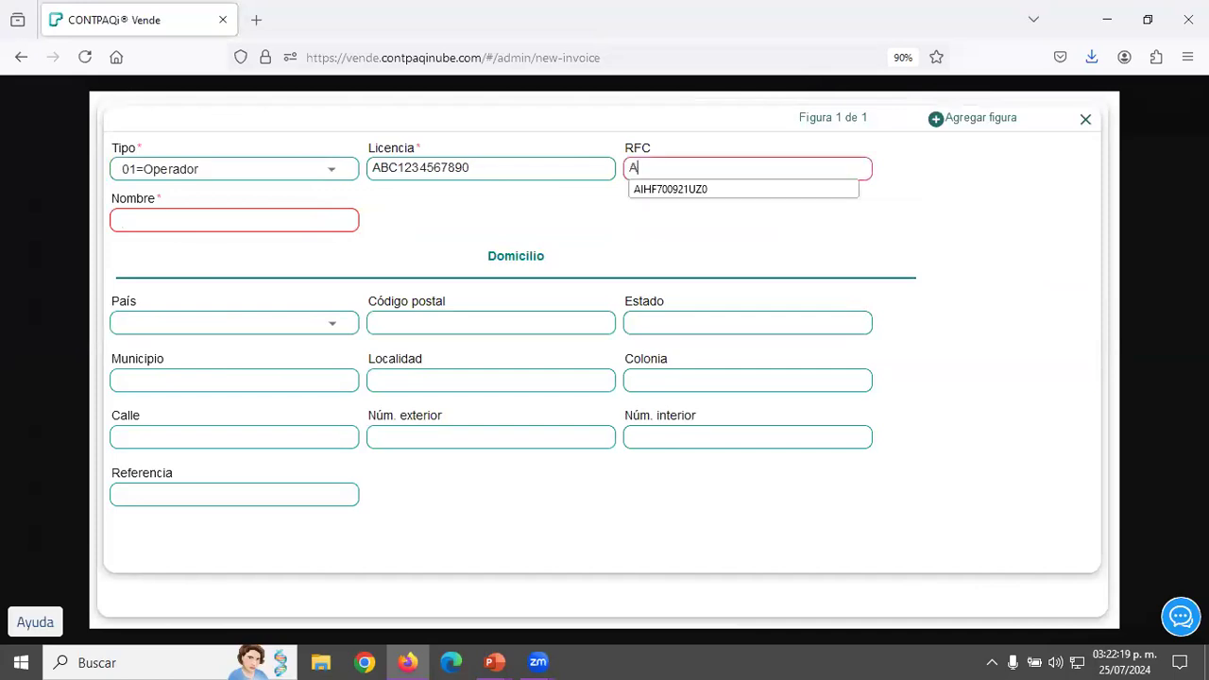
{"action": "left_click", "coordinate": [664, 189]}
Enter the operator's full name in Nombre and return to the figures list.
{"action": "left_click", "coordinate": [344, 219]}
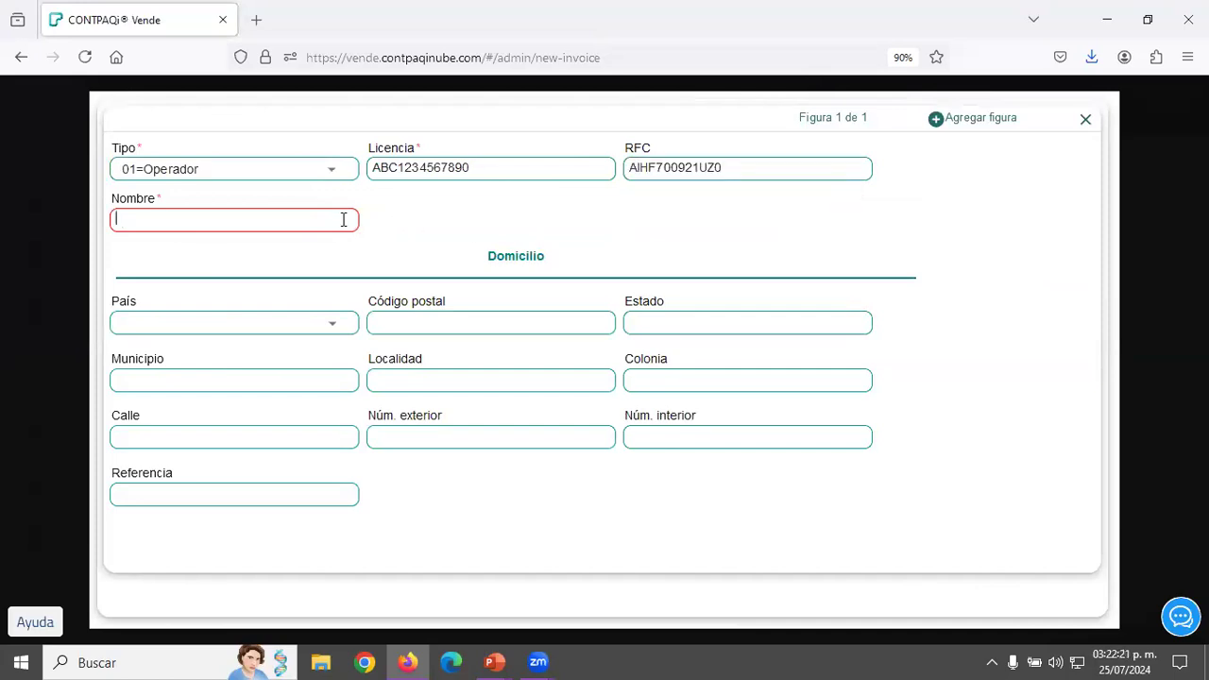
{"action": "type", "text": "F"}
{"action": "left_click", "coordinate": [255, 238]}
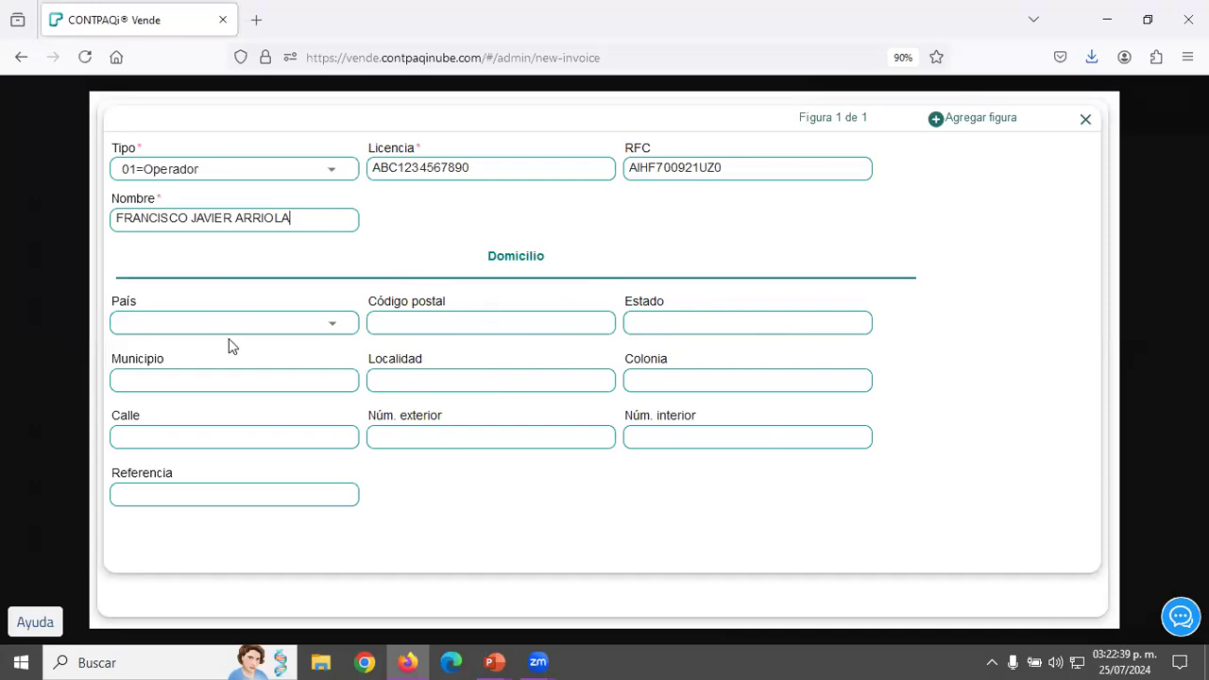
{"action": "left_click", "coordinate": [1086, 124]}
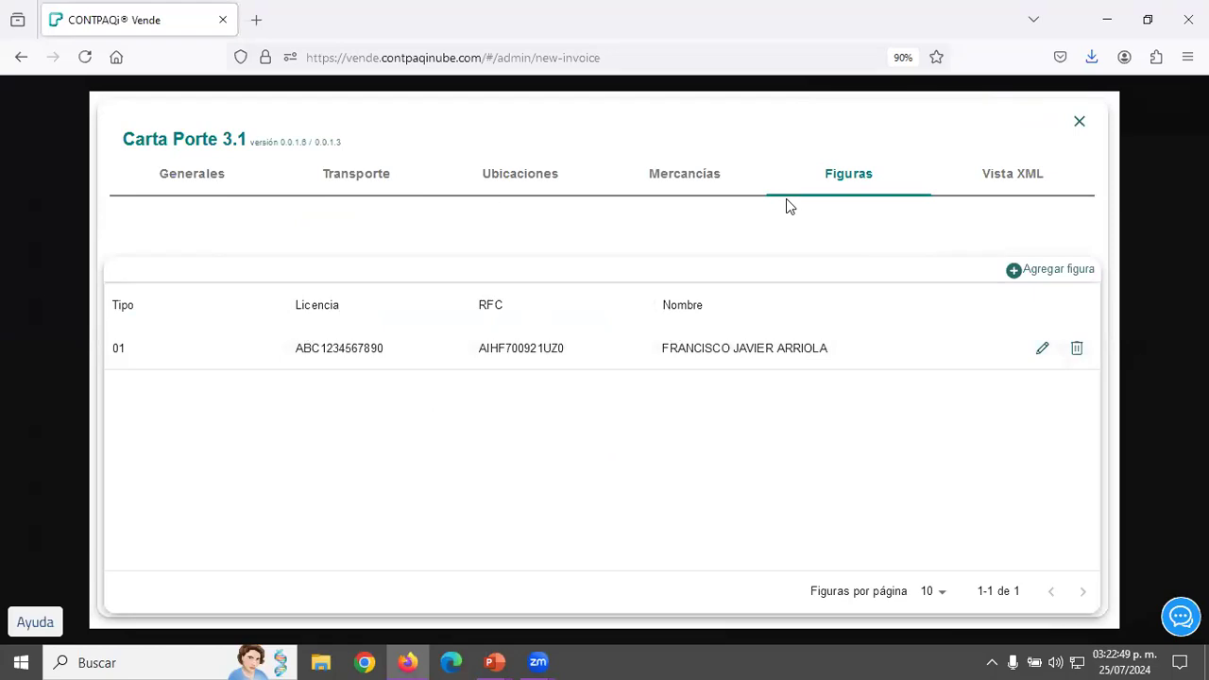
Review the XML view of the Carta Porte 3.1 complement and save the complement.
{"action": "left_click", "coordinate": [1000, 180]}
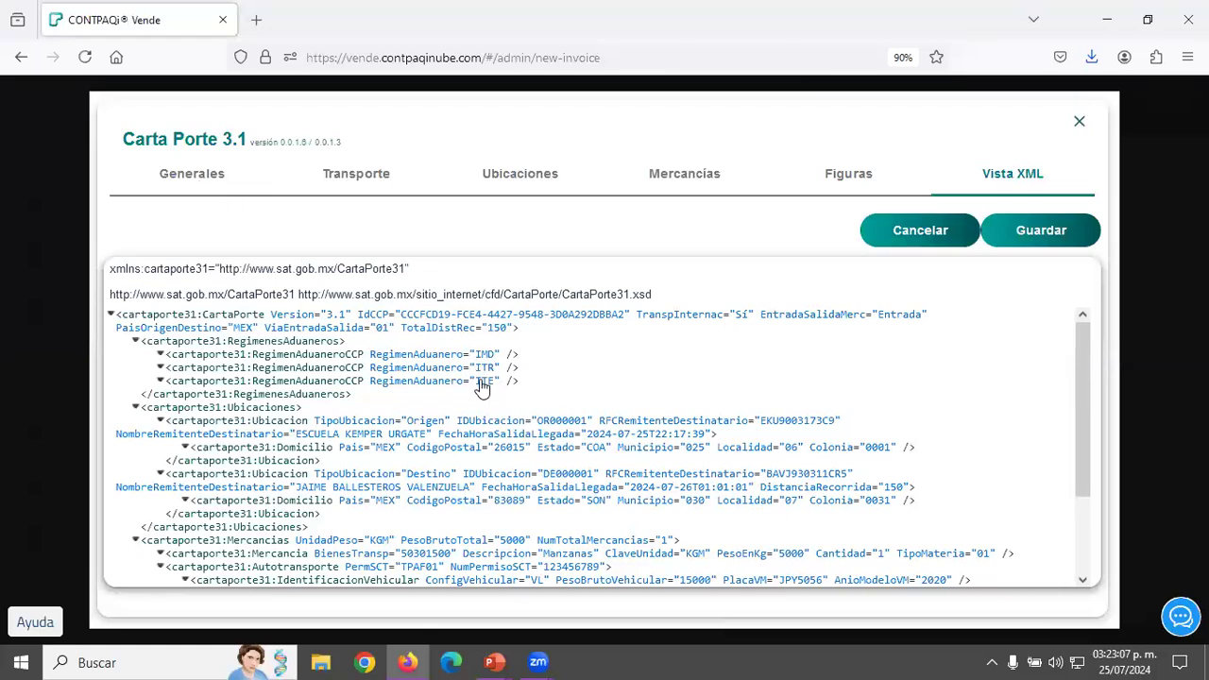
{"action": "left_click_drag", "start_coordinate": [1081, 405], "coordinate": [1067, 368]}
{"action": "mouse_move", "coordinate": [1078, 395]}
{"action": "left_mouse_down"}
{"action": "mouse_move", "coordinate": [1085, 503]}
{"action": "mouse_move", "coordinate": [1080, 394]}
{"action": "left_mouse_up"}
{"action": "left_click", "coordinate": [1036, 238]}
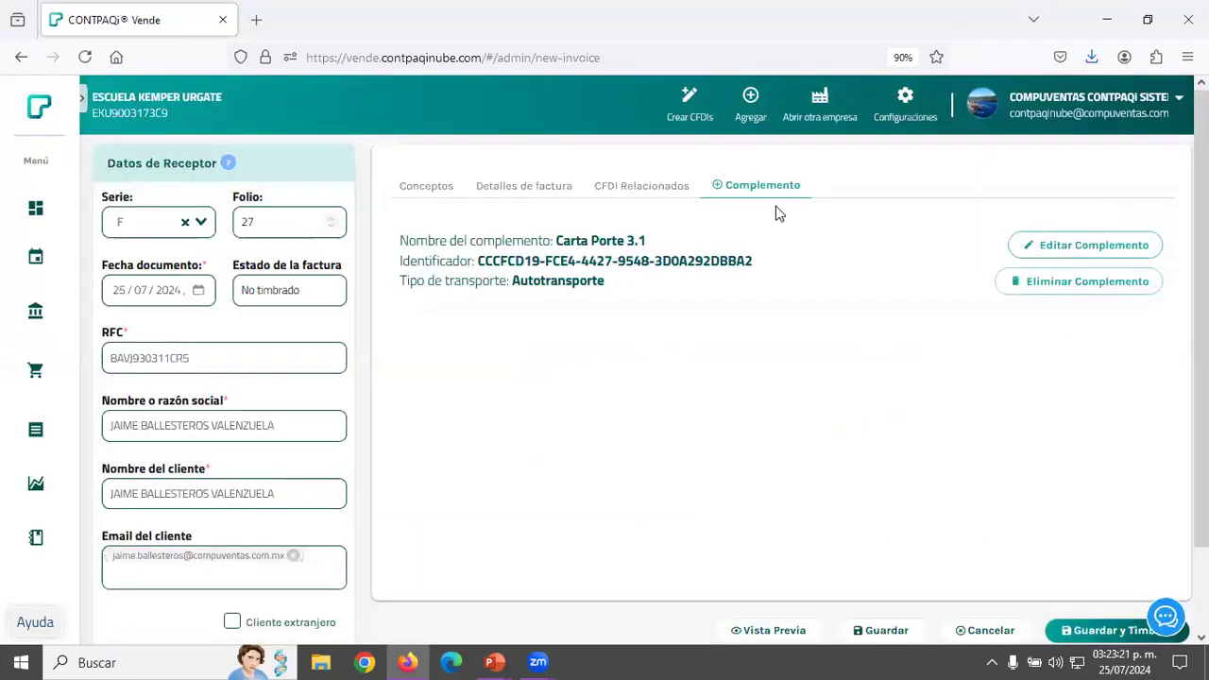
Save and stamp the invoice, then download its PDF from the invoice list.
{"action": "left_click", "coordinate": [1086, 630]}
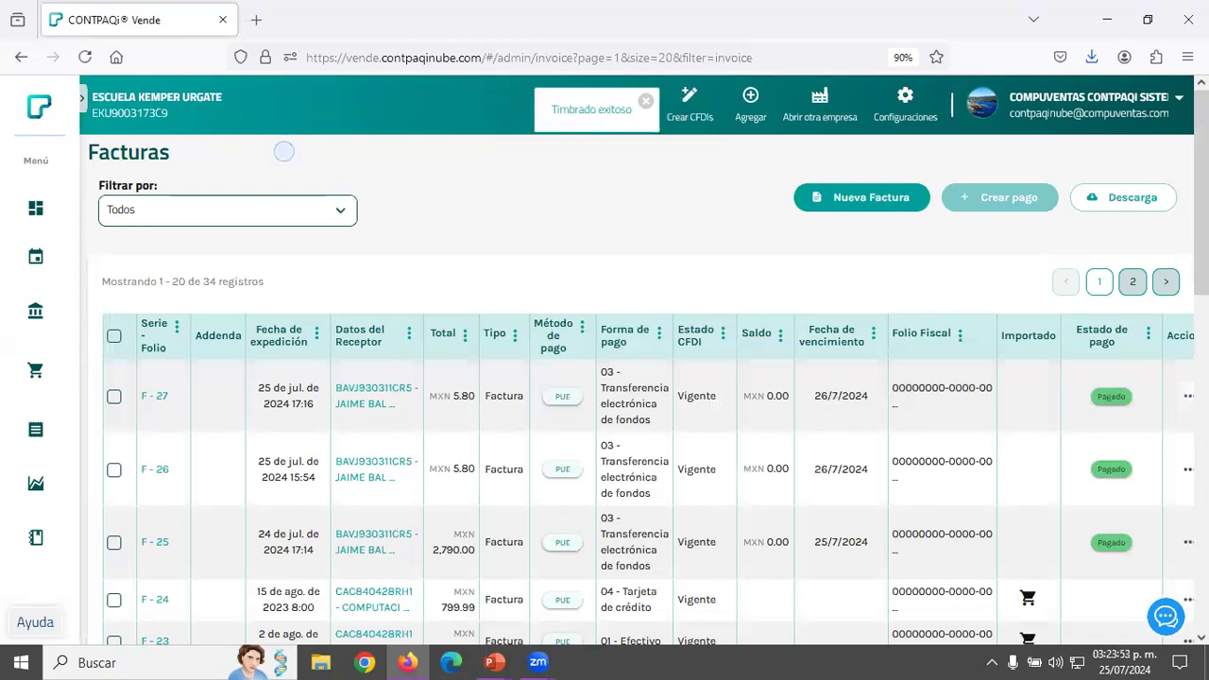
{"action": "left_click", "coordinate": [1188, 396]}
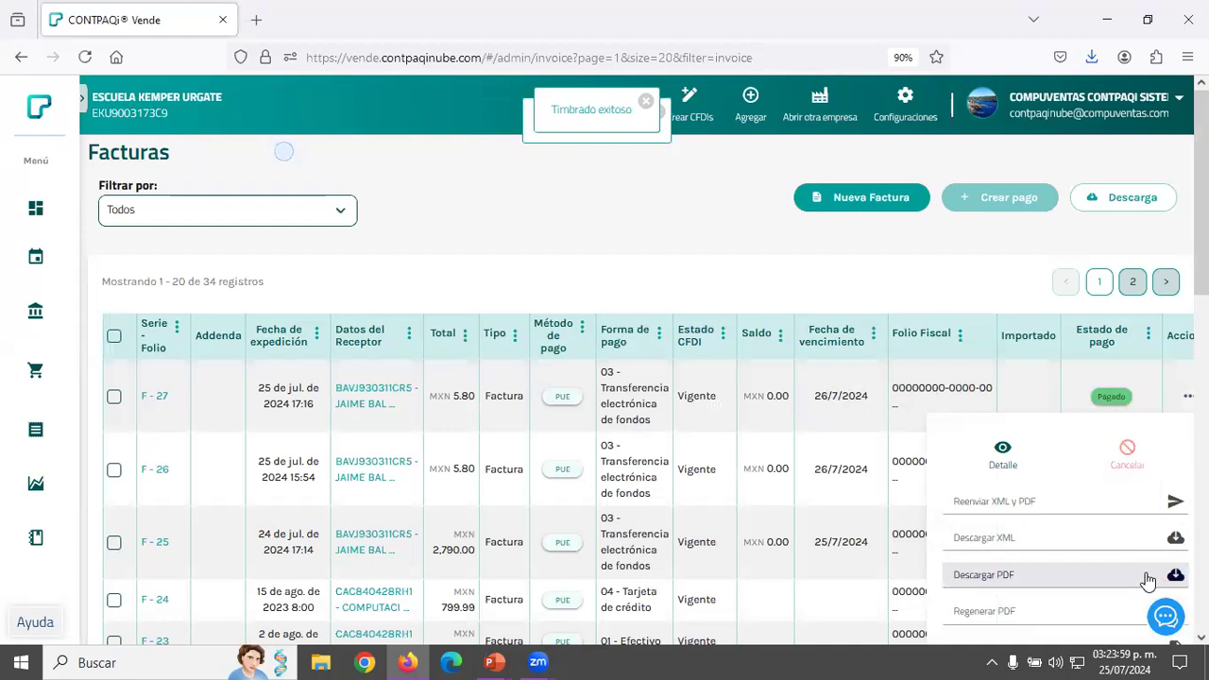
{"action": "left_click", "coordinate": [1147, 578]}
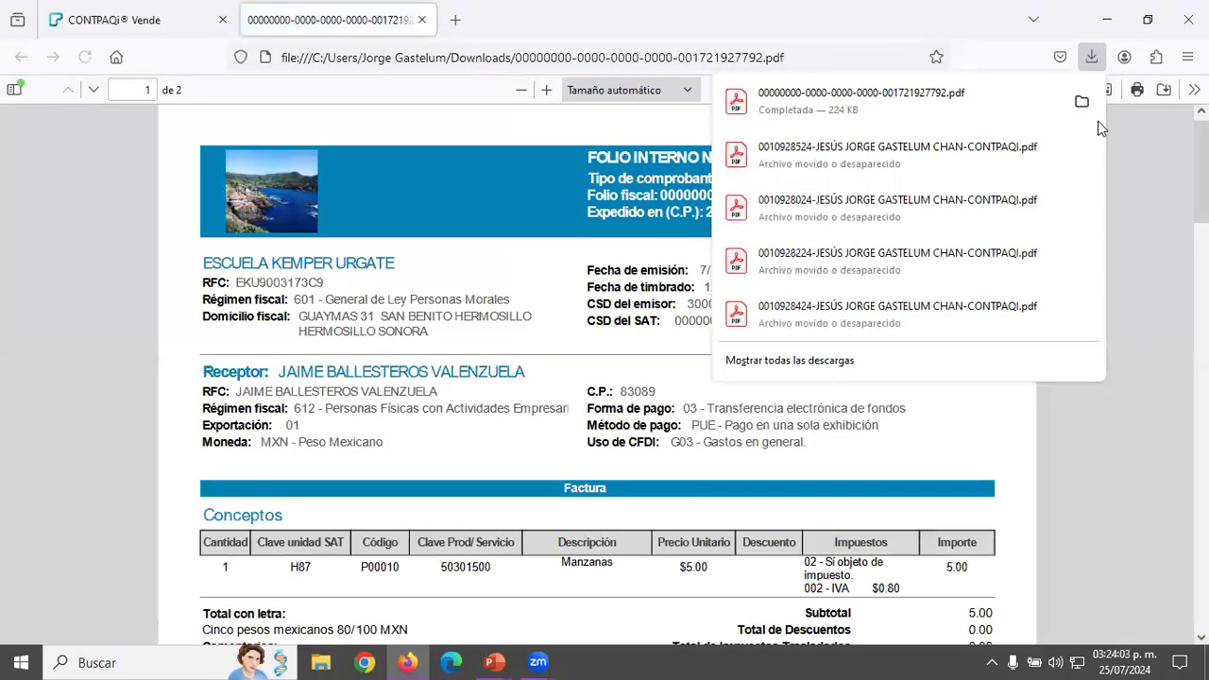
{"action": "left_click", "coordinate": [1162, 220]}
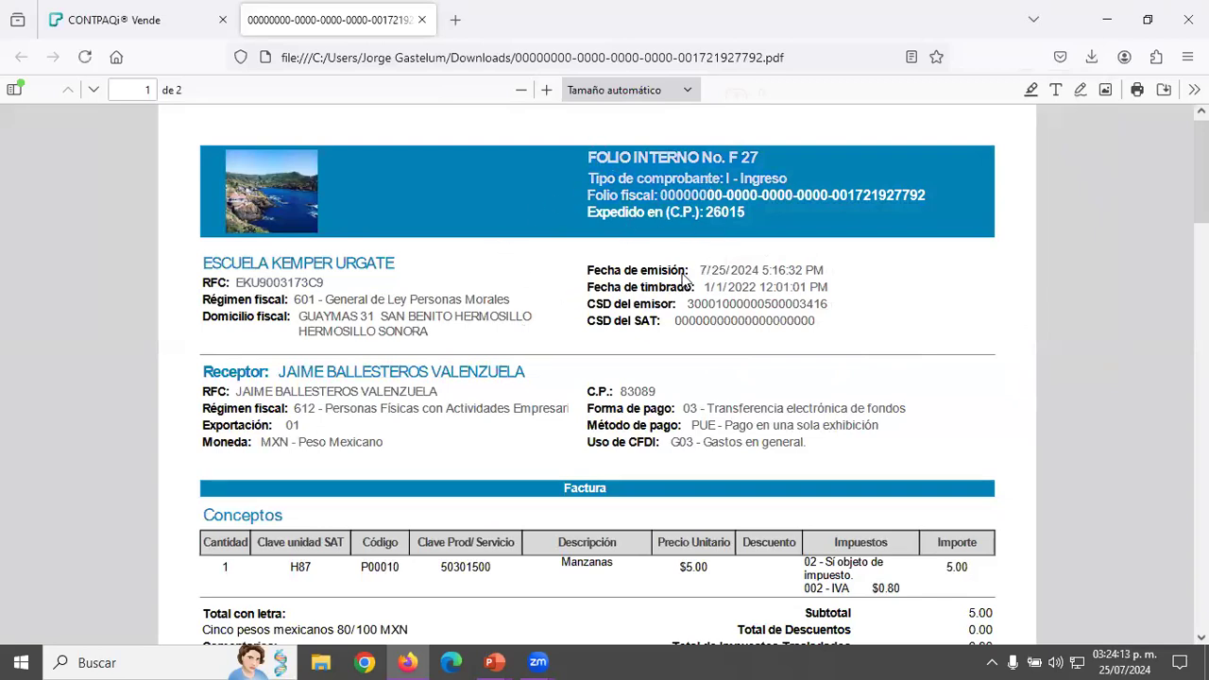
Examine the invoice PDF, including the Carta Porte page's IDCCP, customs regimes, vehicle, figures, origin and destination, and merchandise.
{"action": "scroll", "coordinate": [670, 391], "scroll_direction": "down", "scroll_amount": 3}
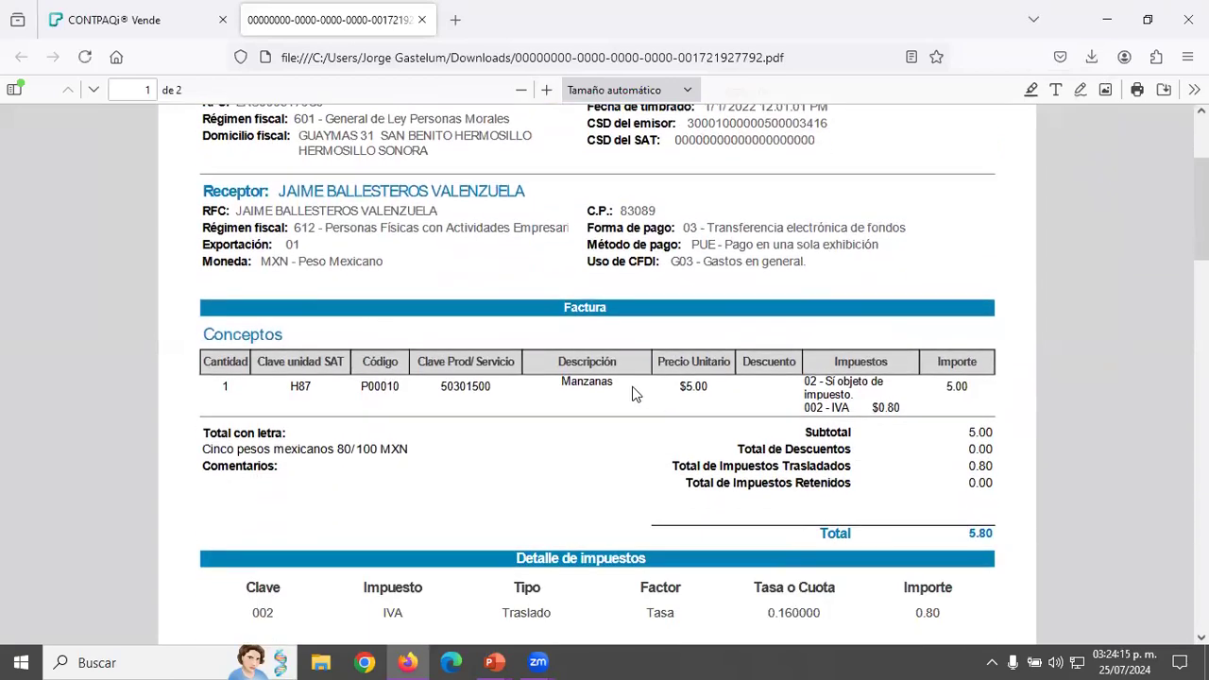
{"action": "scroll", "coordinate": [633, 389], "scroll_direction": "down", "scroll_amount": 8}
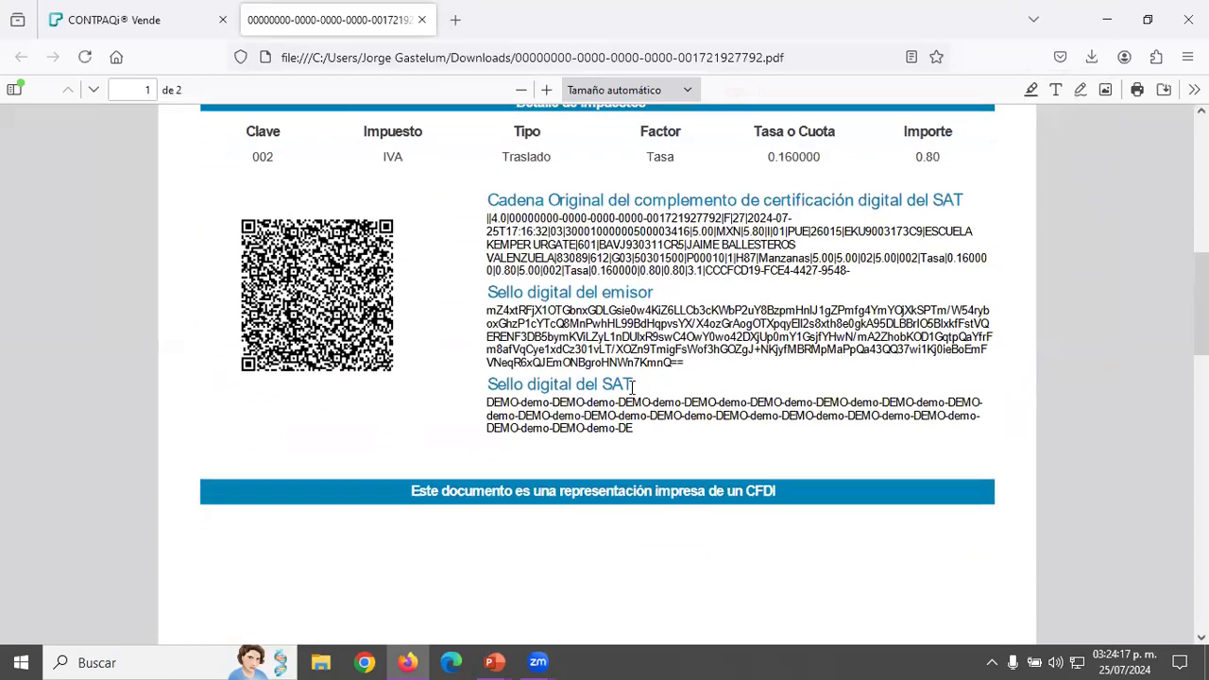
{"action": "scroll", "coordinate": [632, 392], "scroll_direction": "down", "scroll_amount": 6}
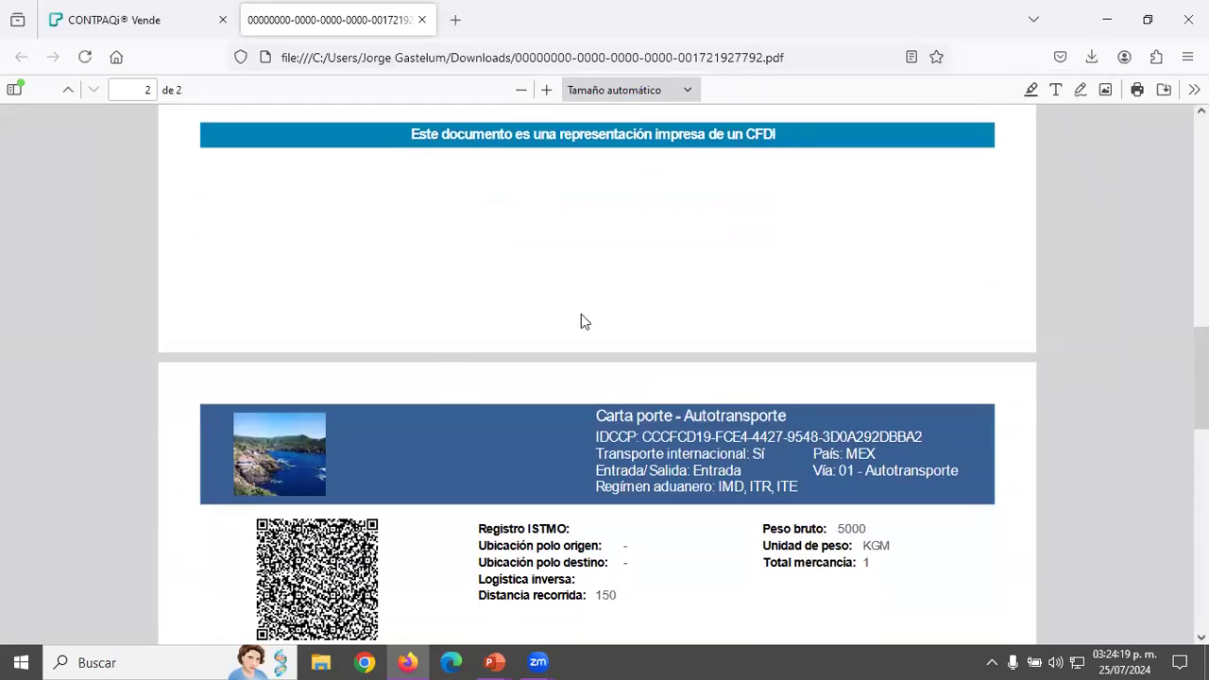
{"action": "scroll", "coordinate": [580, 321], "scroll_direction": "down", "scroll_amount": 3}
{"action": "scroll", "coordinate": [632, 354], "scroll_direction": "up", "scroll_amount": 3}
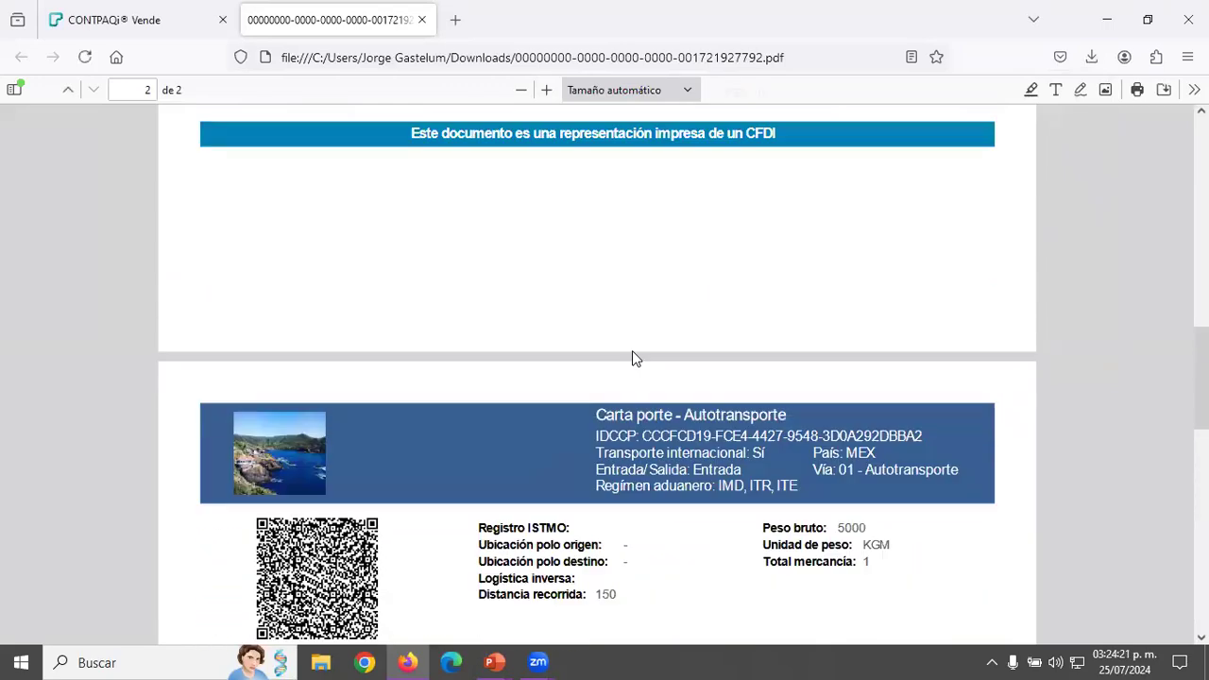
{"action": "scroll", "coordinate": [633, 353], "scroll_direction": "up", "scroll_amount": 7}
{"action": "scroll", "coordinate": [633, 354], "scroll_direction": "down", "scroll_amount": 7}
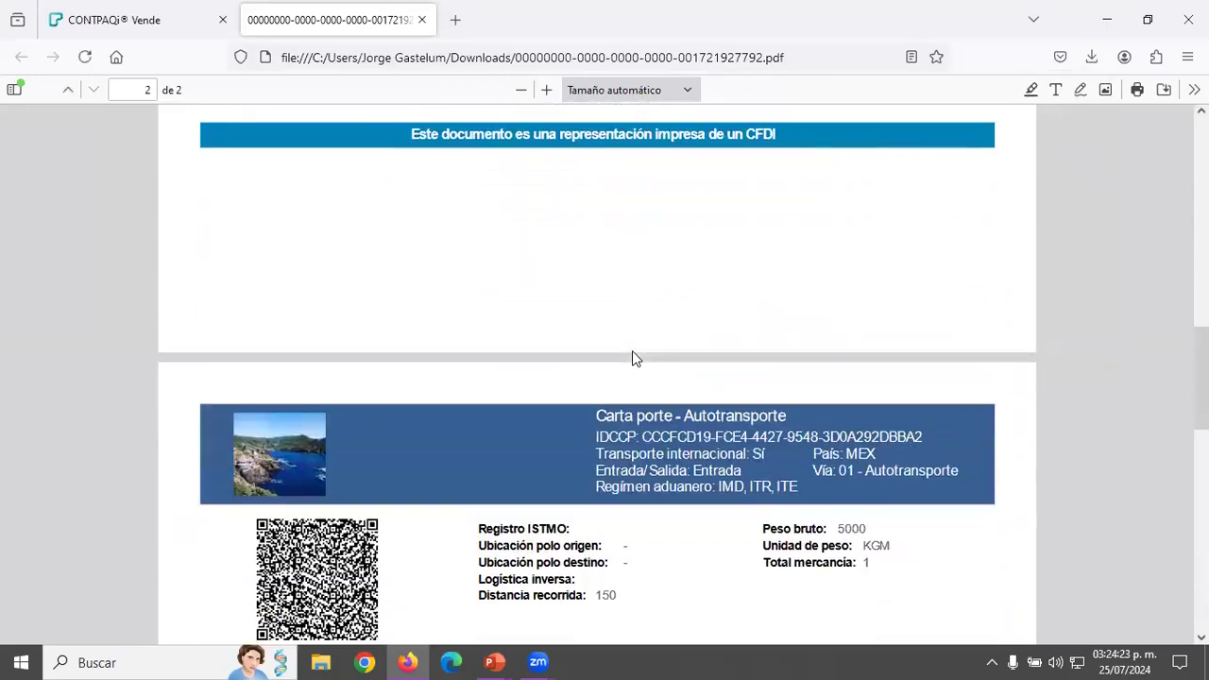
{"action": "scroll", "coordinate": [633, 354], "scroll_direction": "down", "scroll_amount": 2}
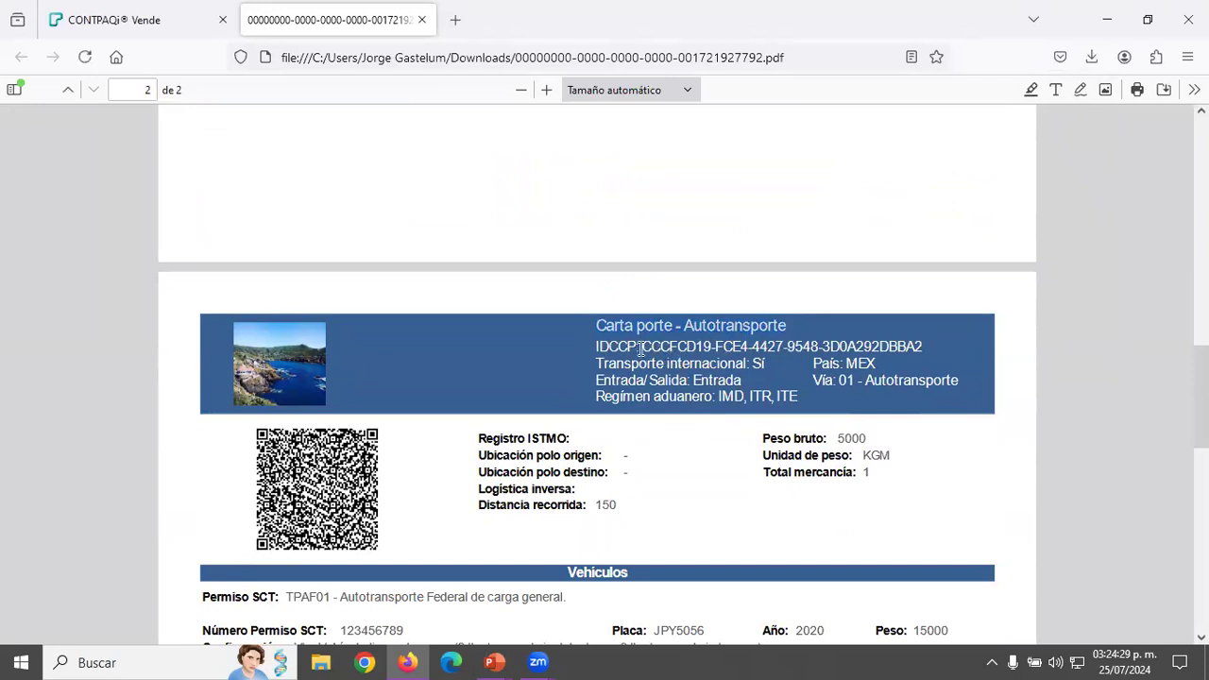
{"action": "left_click_drag", "start_coordinate": [601, 347], "coordinate": [638, 344]}
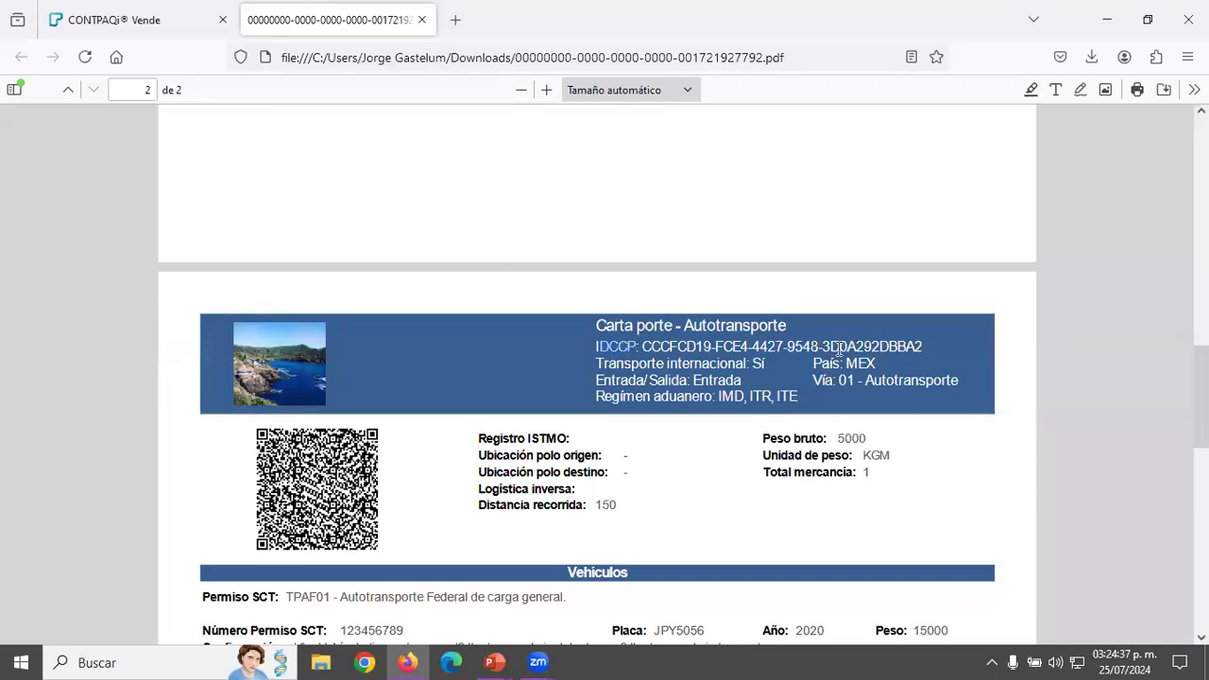
{"action": "left_click_drag", "start_coordinate": [718, 397], "coordinate": [799, 395]}
{"action": "scroll", "coordinate": [798, 396], "scroll_direction": "down", "scroll_amount": 6}
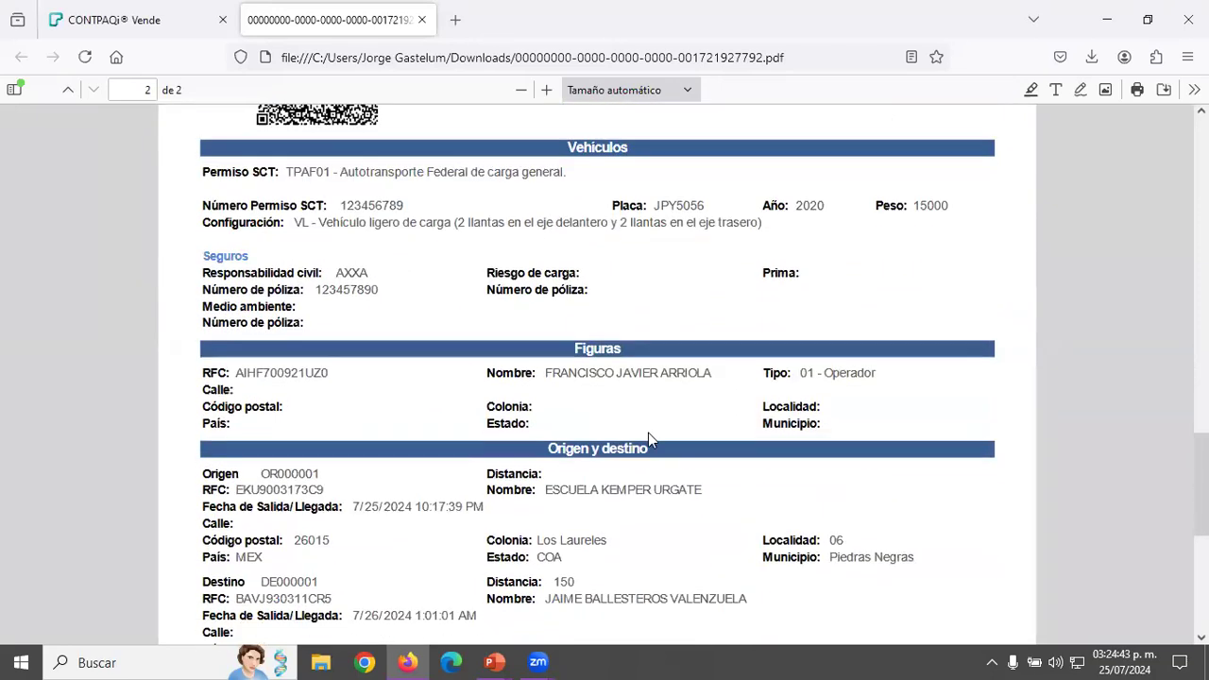
{"action": "scroll", "coordinate": [650, 440], "scroll_direction": "down", "scroll_amount": 3}
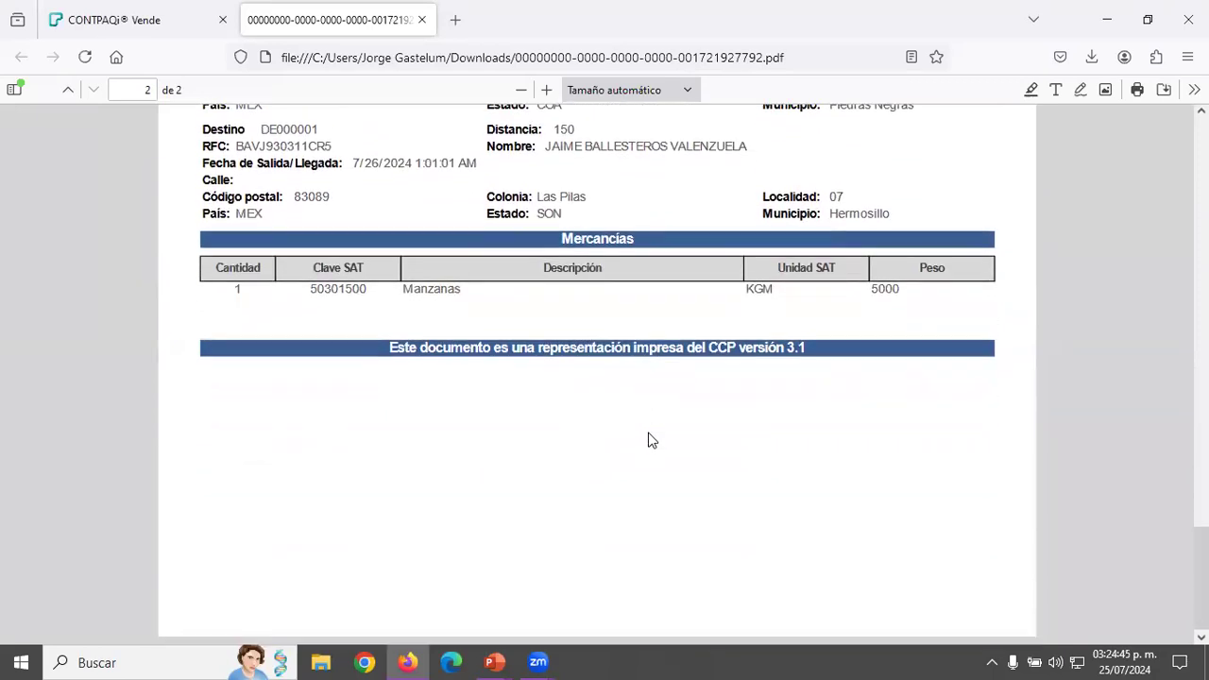
{"action": "scroll", "coordinate": [650, 440], "scroll_direction": "up", "scroll_amount": 9}
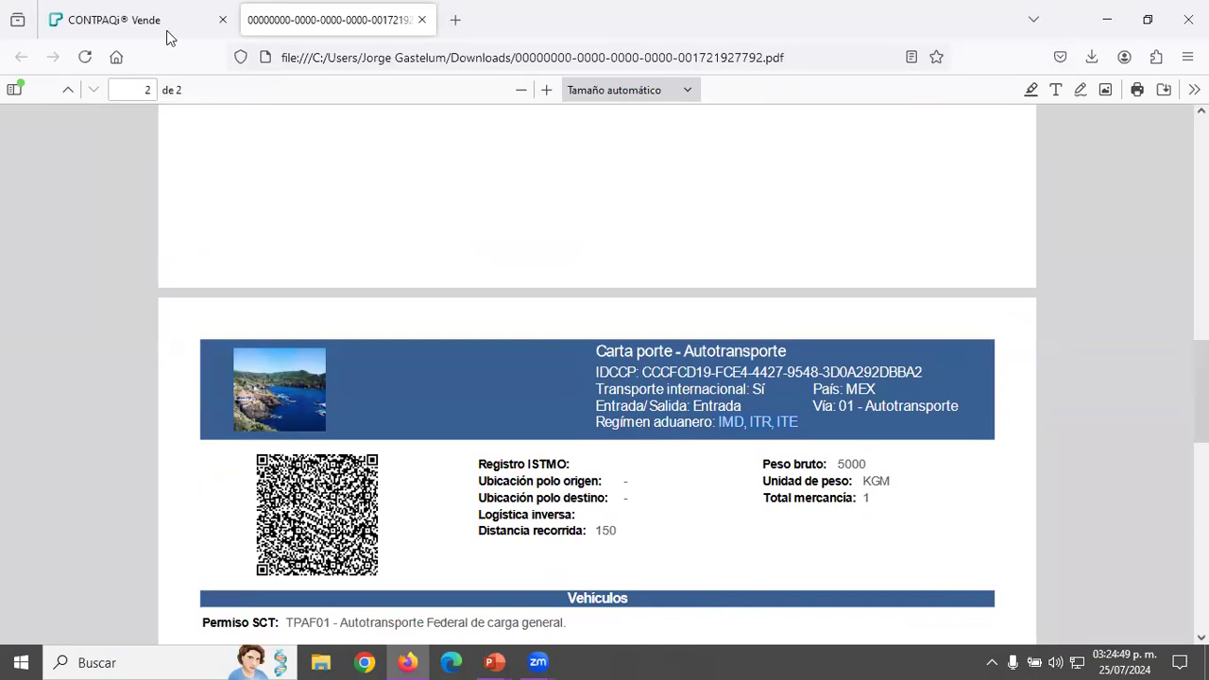
Return to the invoice list, download the stamped invoice's XML, and open the downloaded file.
{"action": "left_click", "coordinate": [137, 21]}
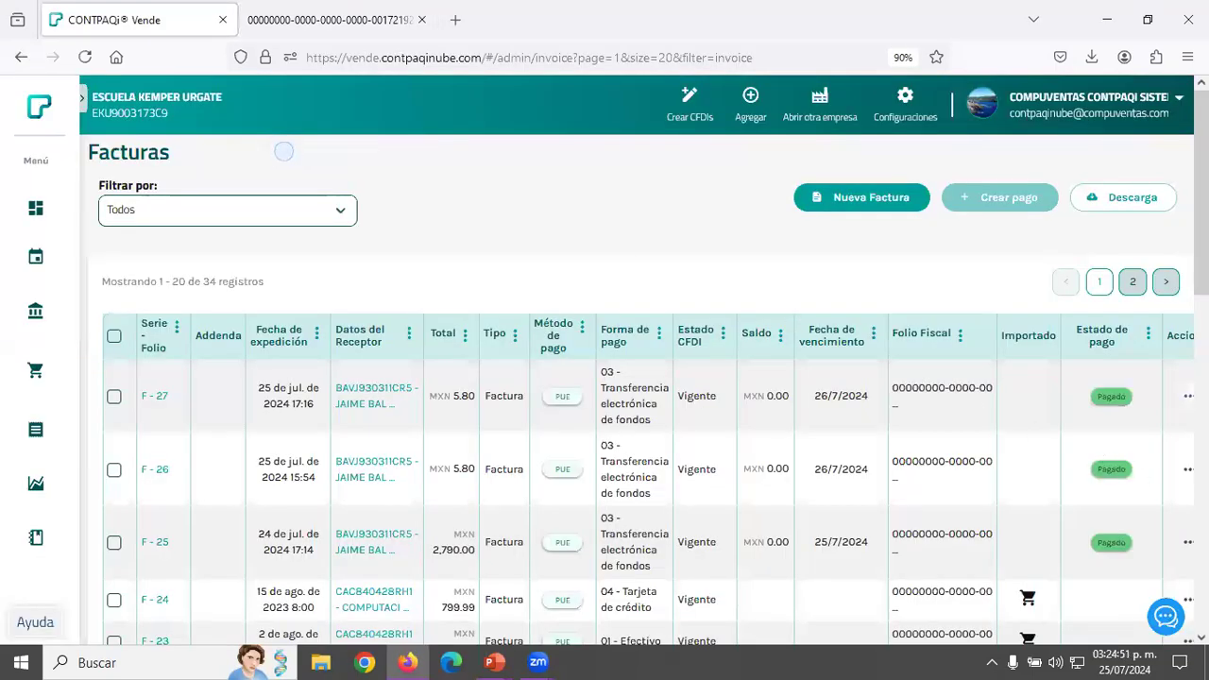
{"action": "left_click", "coordinate": [1187, 395]}
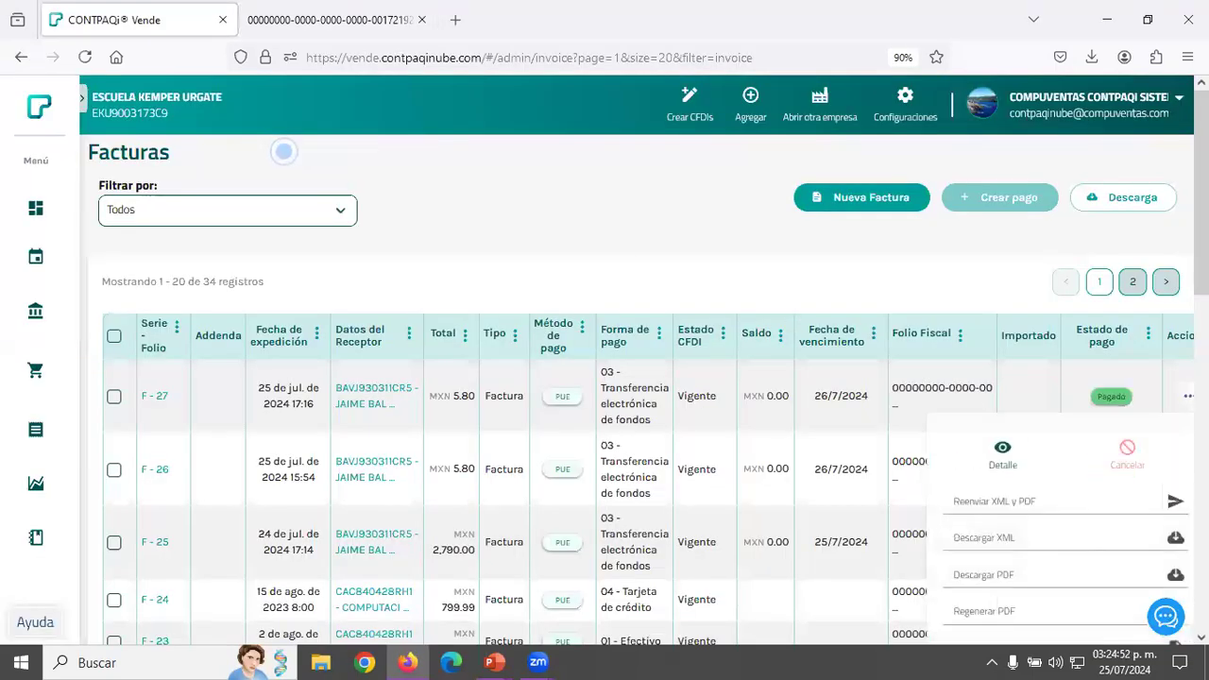
{"action": "left_click", "coordinate": [1169, 540]}
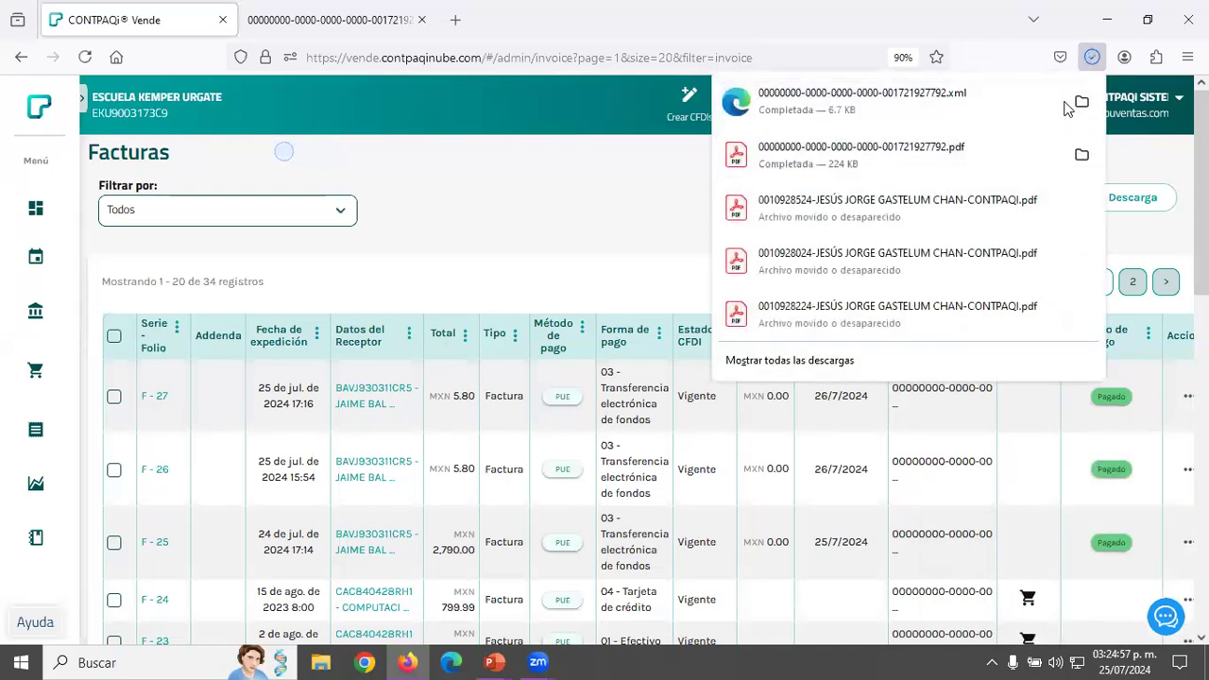
{"action": "left_click", "coordinate": [1009, 105]}
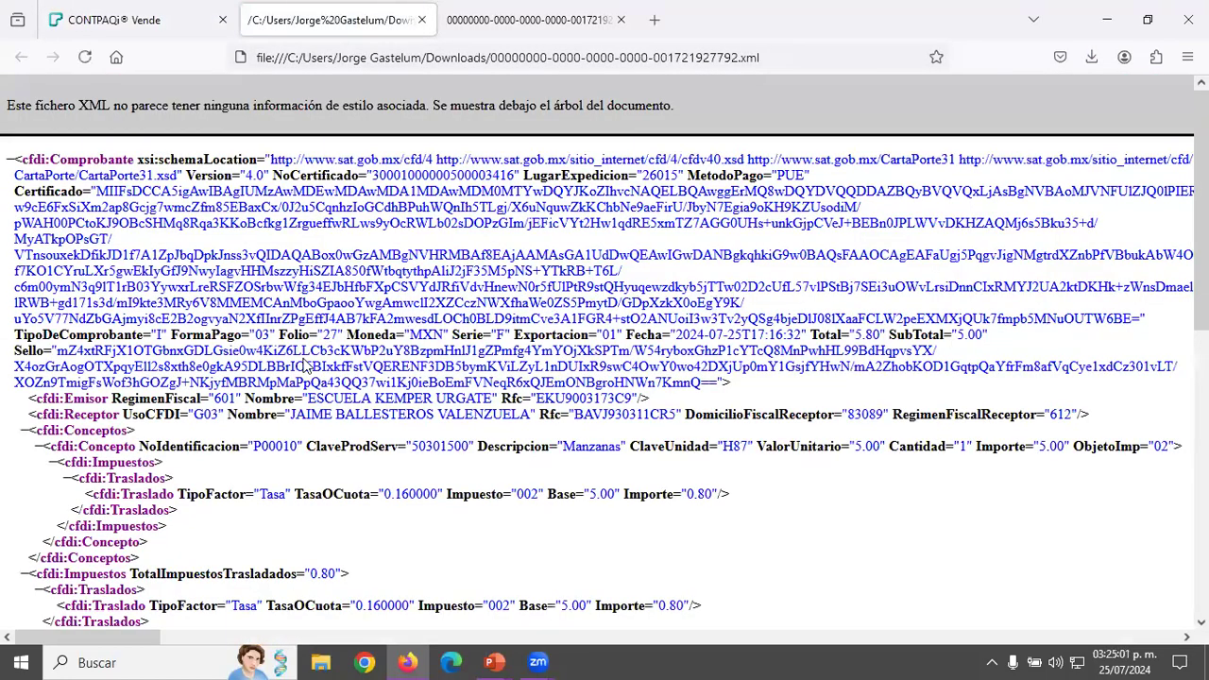
Examine the invoice XML's version and its Carta Porte 3.1 complement nodes, and return to the invoice list.
{"action": "scroll", "coordinate": [432, 372], "scroll_direction": "down", "scroll_amount": 6}
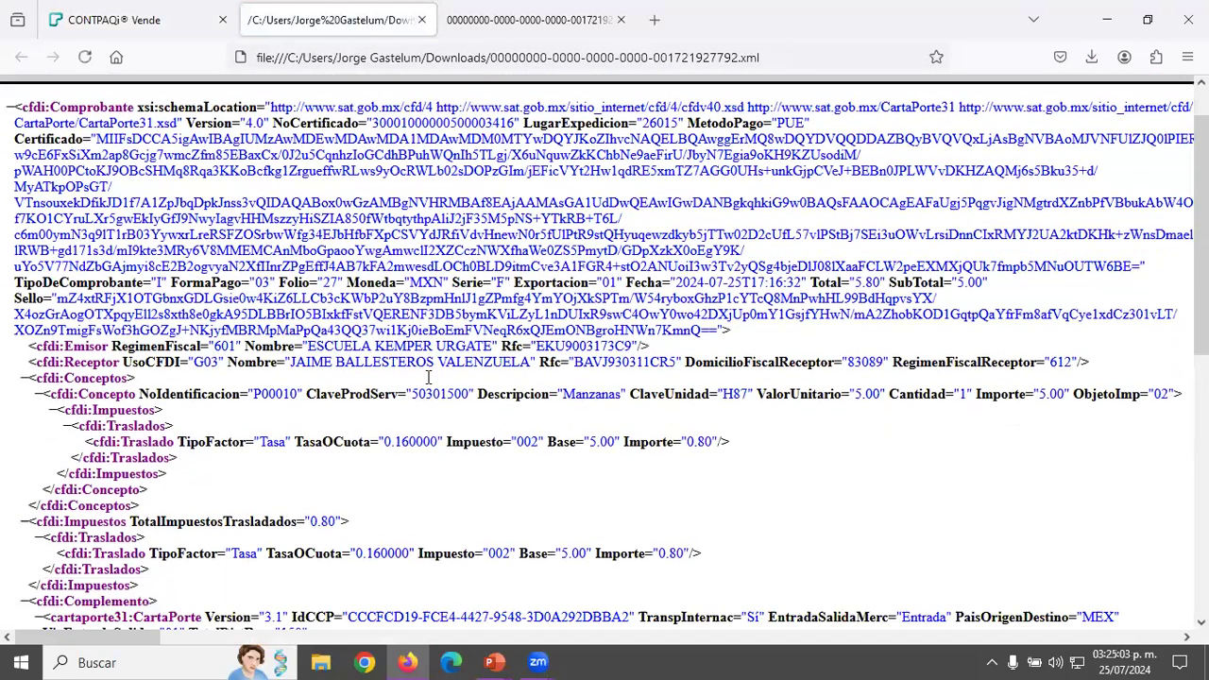
{"action": "scroll", "coordinate": [411, 441], "scroll_direction": "up", "scroll_amount": 6}
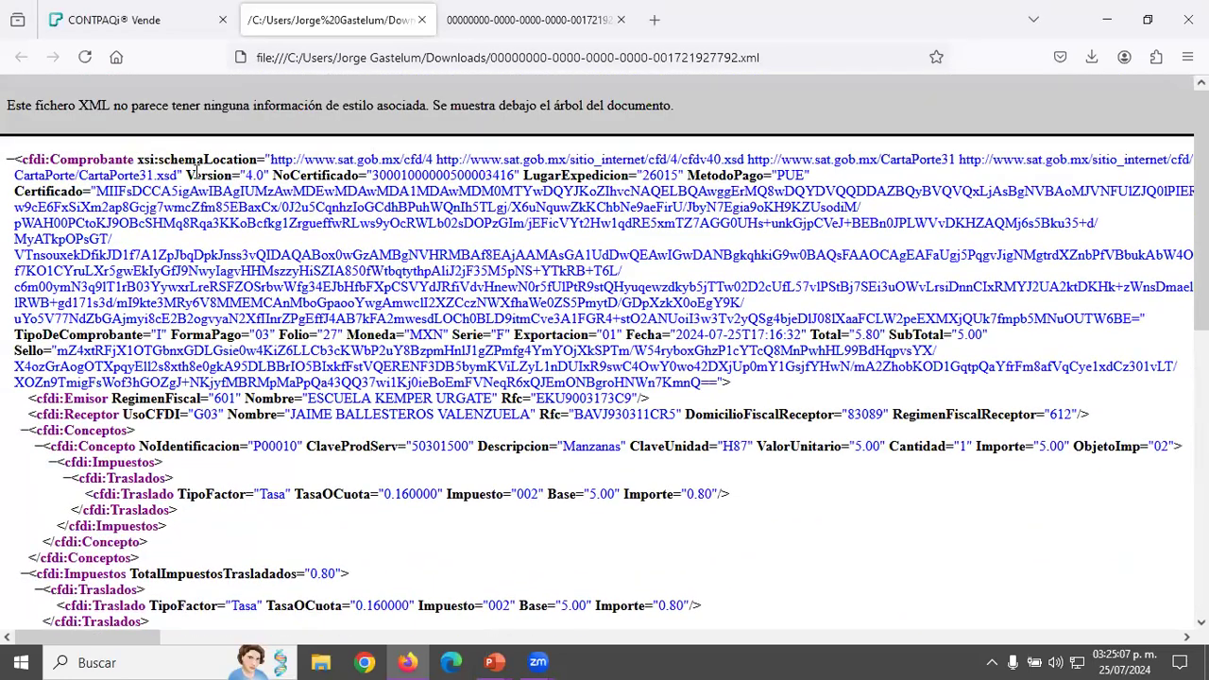
{"action": "left_click_drag", "start_coordinate": [195, 173], "coordinate": [270, 177]}
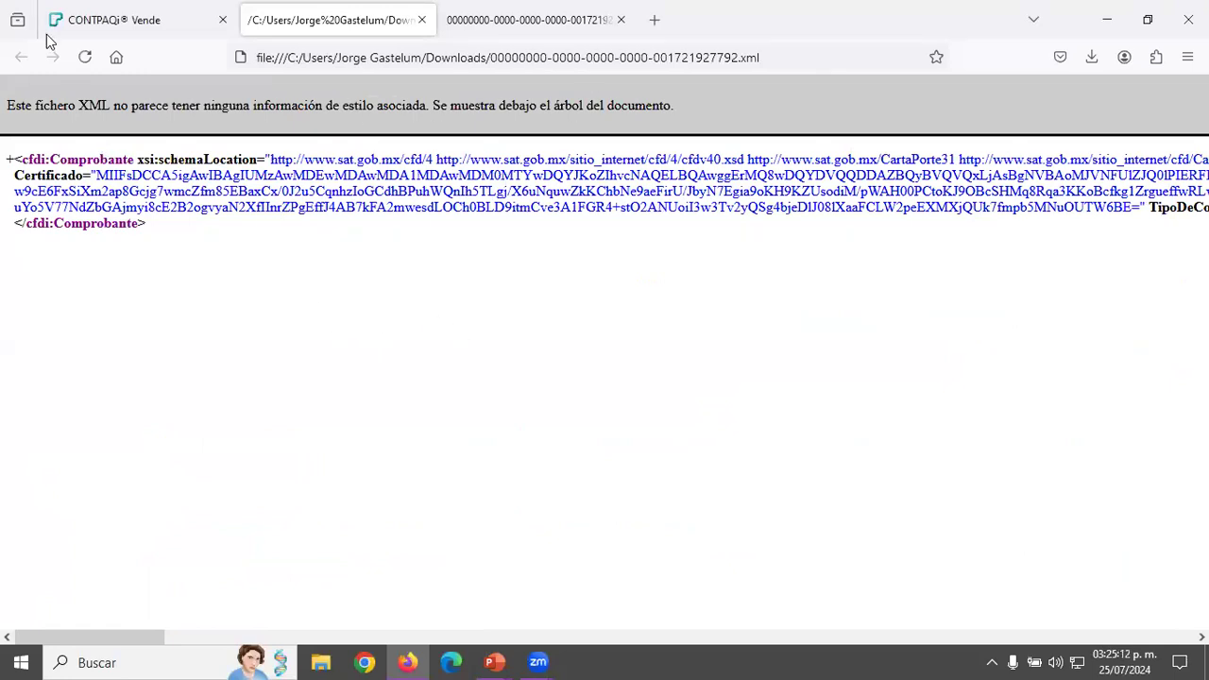
{"action": "left_click", "coordinate": [85, 56]}
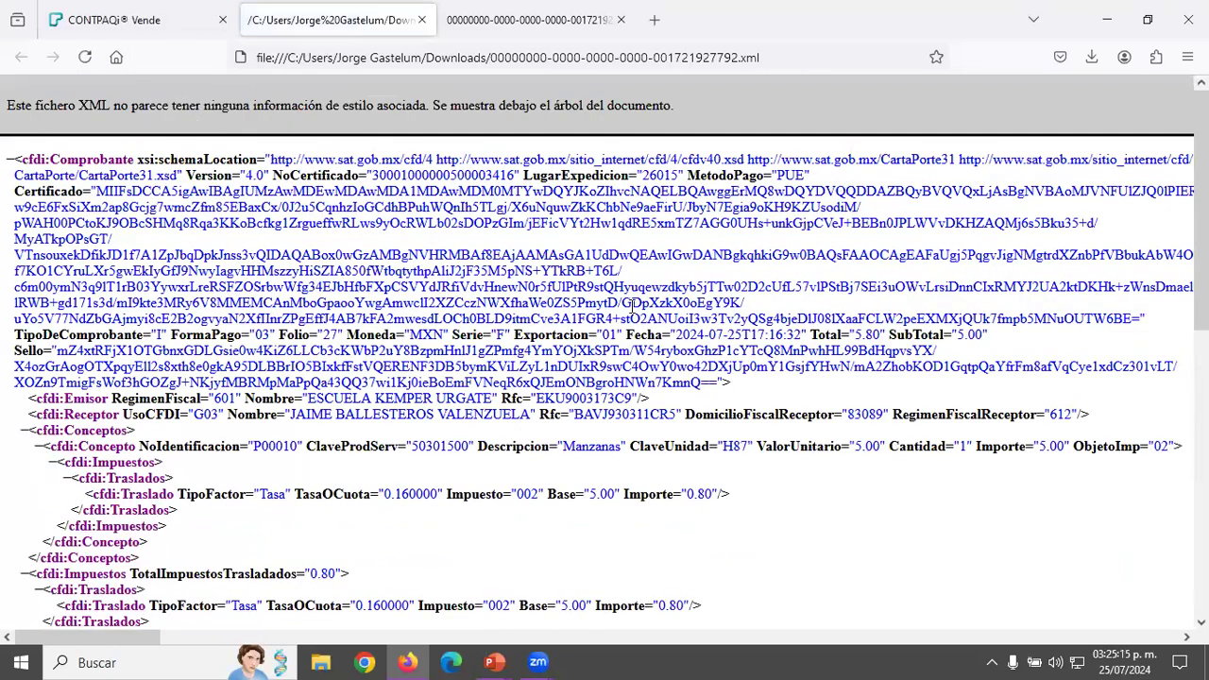
{"action": "scroll", "coordinate": [346, 373], "scroll_direction": "down", "scroll_amount": 3}
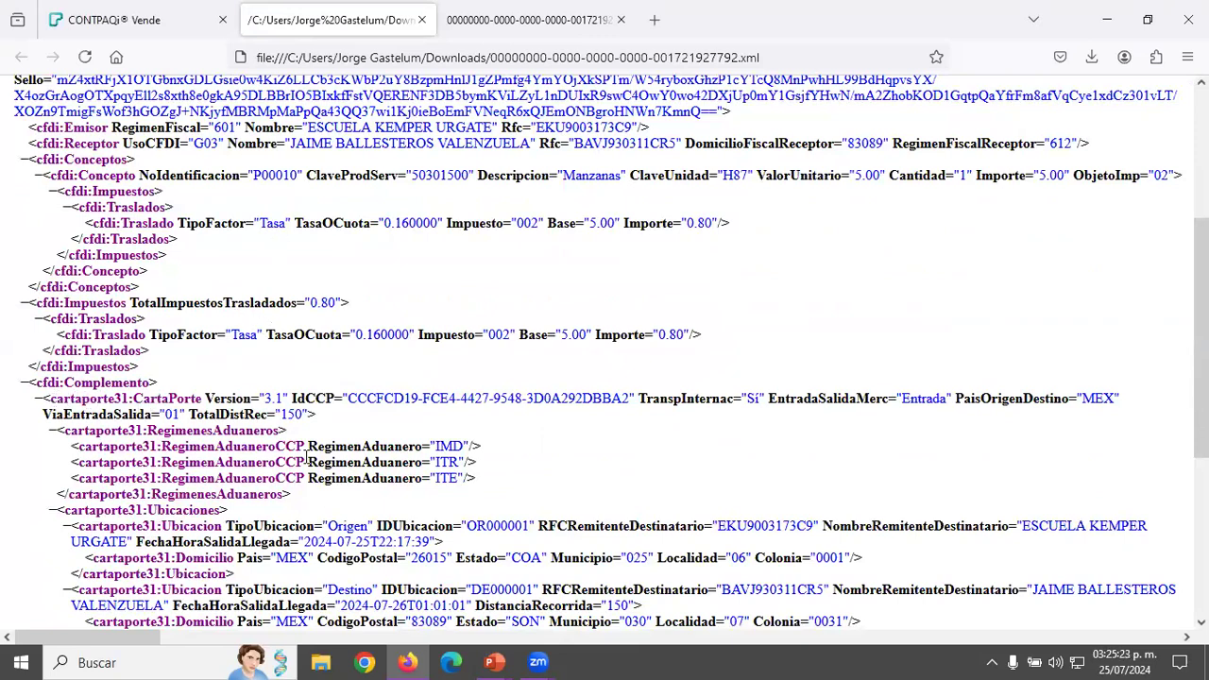
{"action": "scroll", "coordinate": [411, 468], "scroll_direction": "down", "scroll_amount": 5}
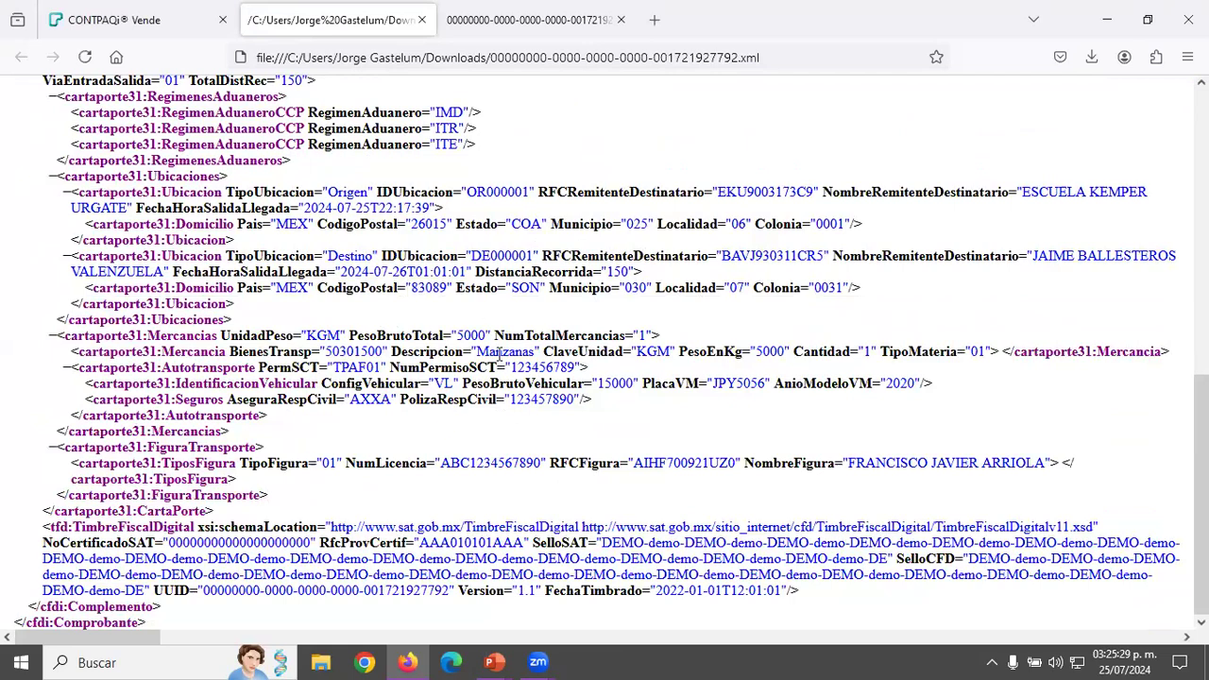
{"action": "left_click", "coordinate": [148, 20]}
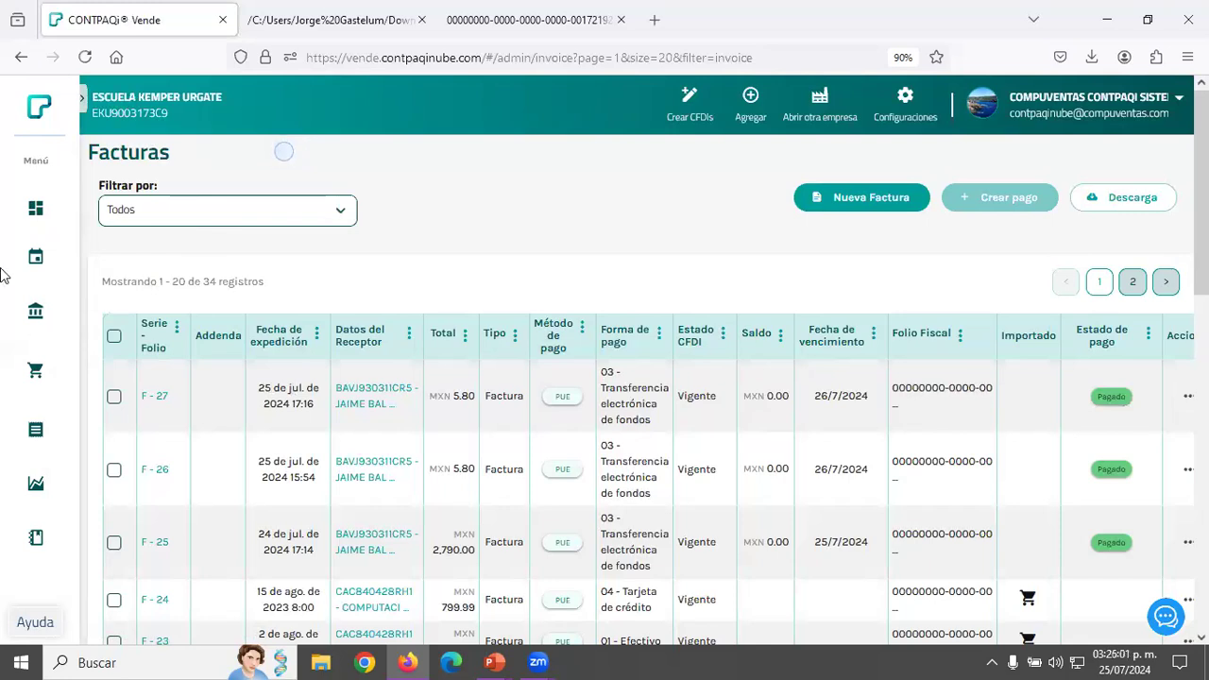
Go to the Traslado documents among the CFDI types and start a new transfer.
{"action": "left_click", "coordinate": [40, 322]}
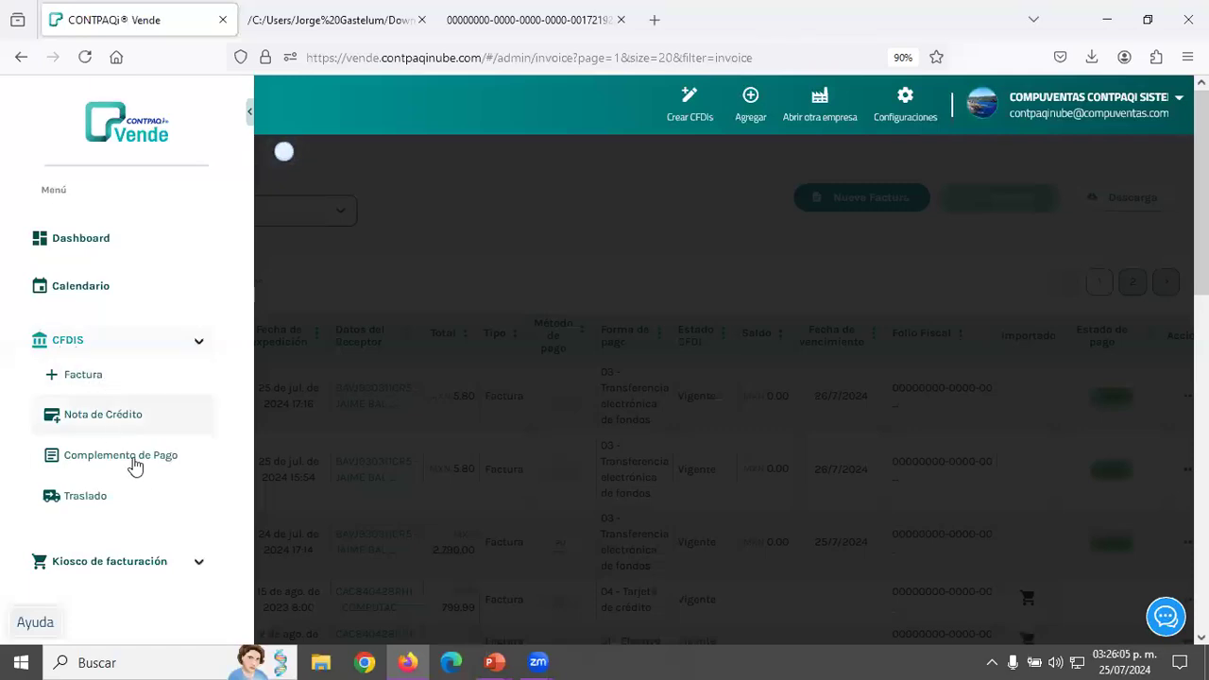
{"action": "left_click", "coordinate": [74, 503]}
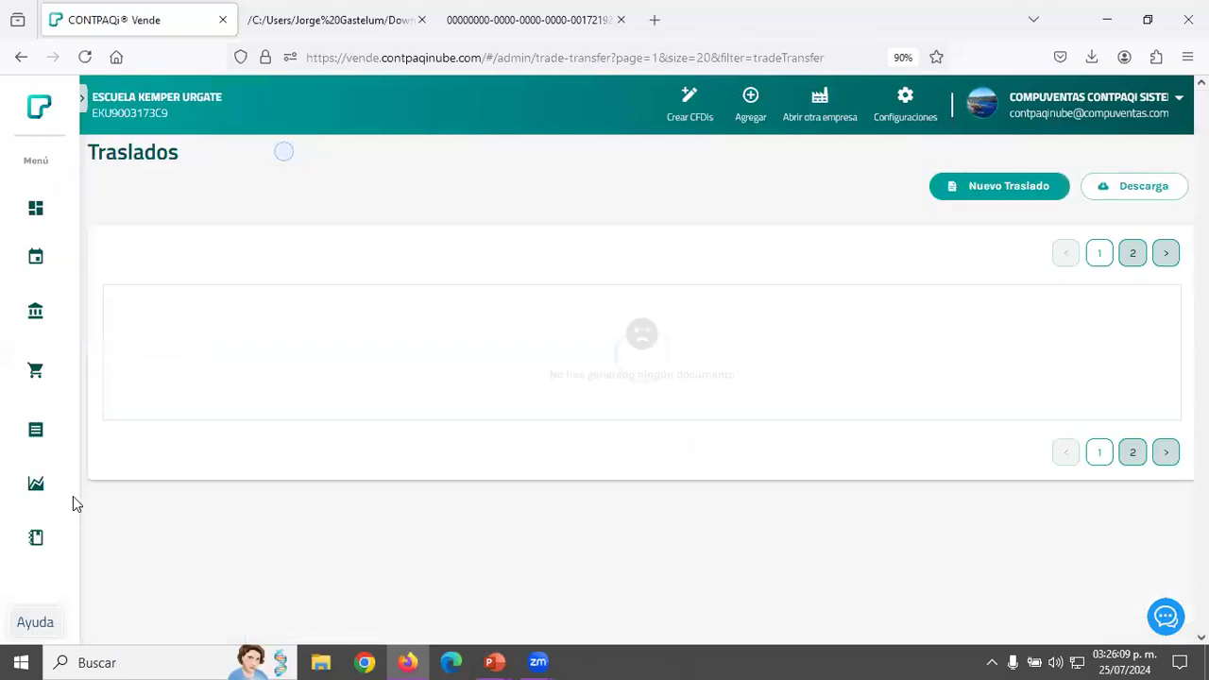
{"action": "left_click", "coordinate": [1019, 187]}
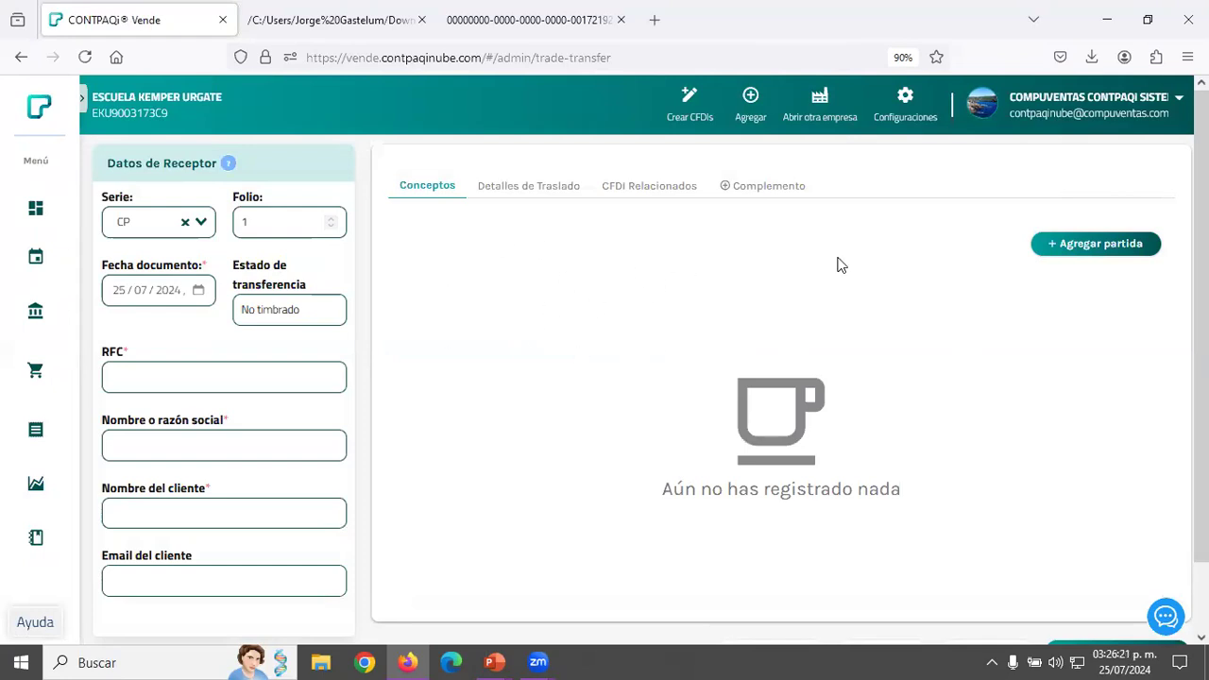
{"action": "left_click", "coordinate": [1072, 250]}
{"action": "left_click", "coordinate": [1080, 251]}
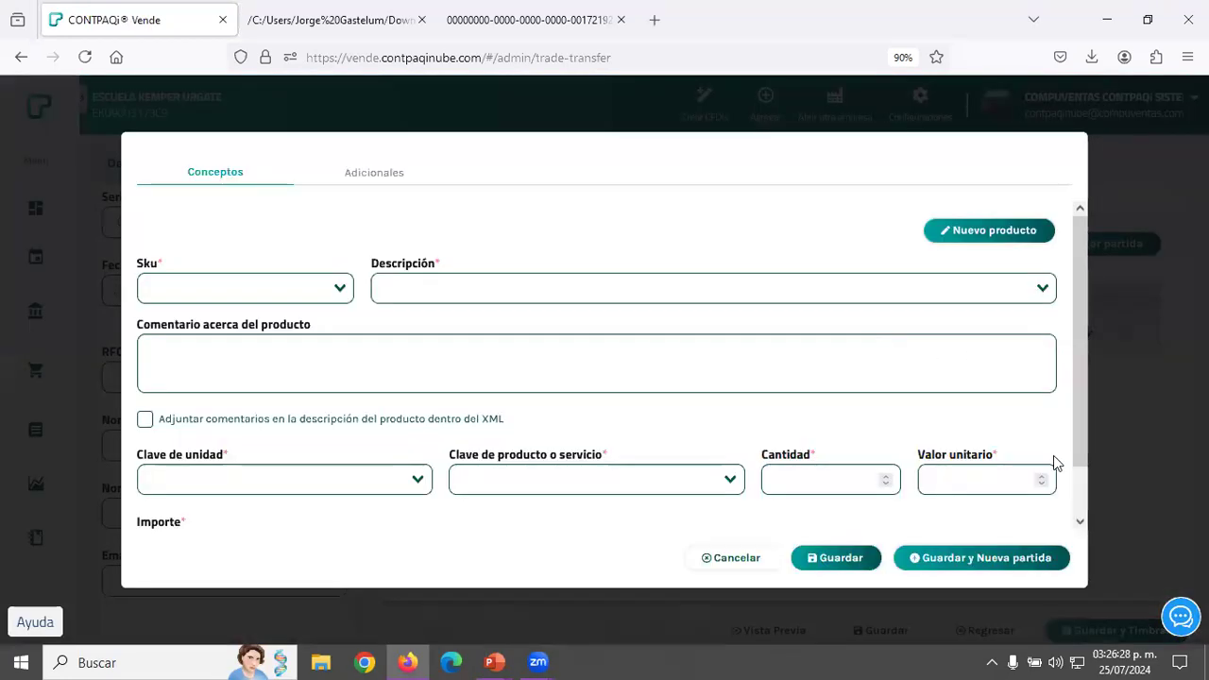
{"action": "left_click", "coordinate": [753, 557]}
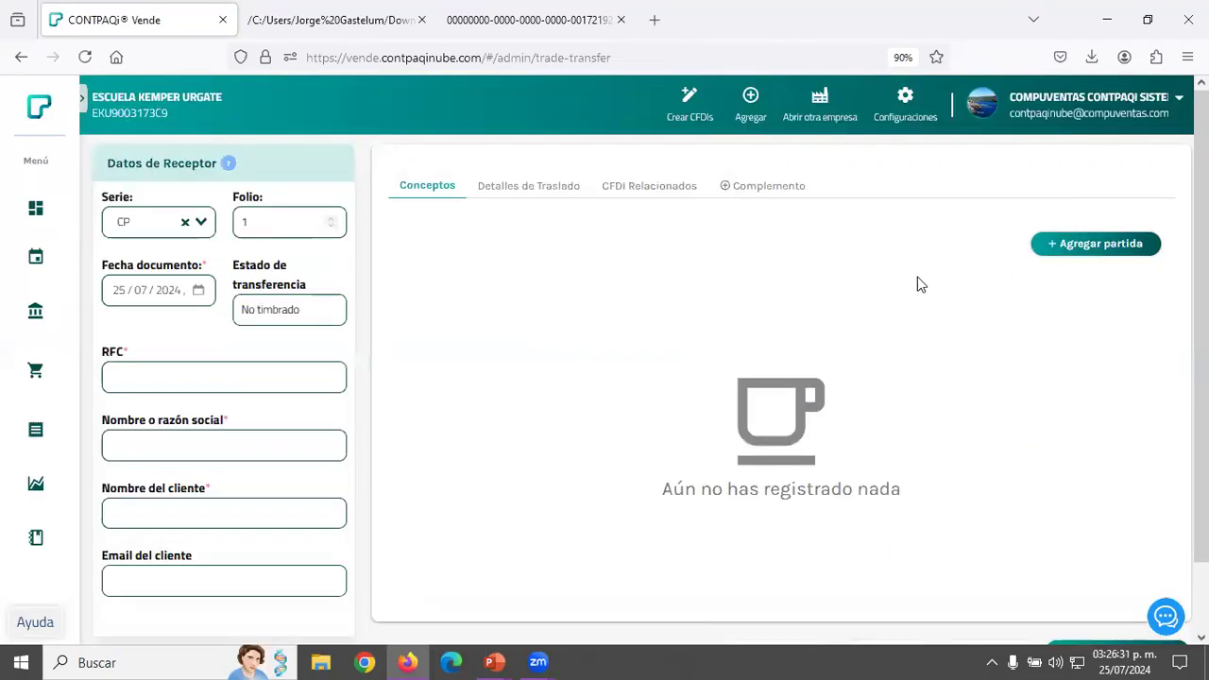
Open the transfer's complement section and fill in the recipient data by searching for the registered customer by name.
{"action": "left_click", "coordinate": [758, 187]}
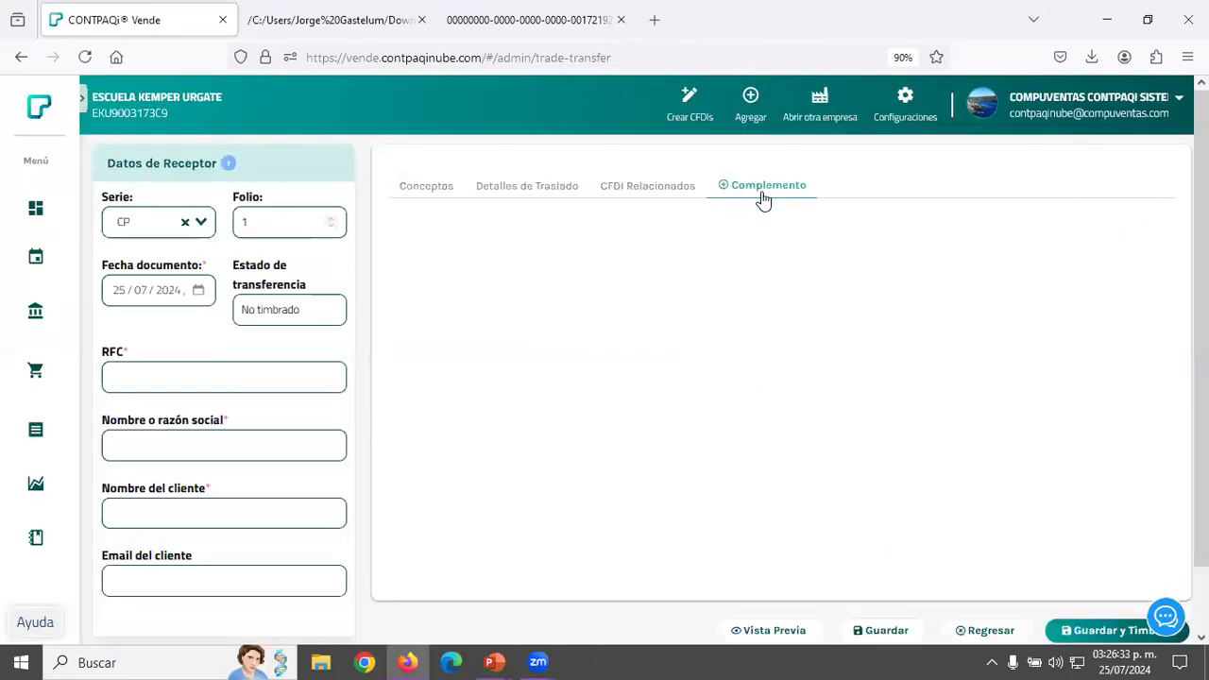
{"action": "left_click", "coordinate": [203, 380]}
{"action": "left_click", "coordinate": [173, 448]}
{"action": "type", "text": "JAIM"}
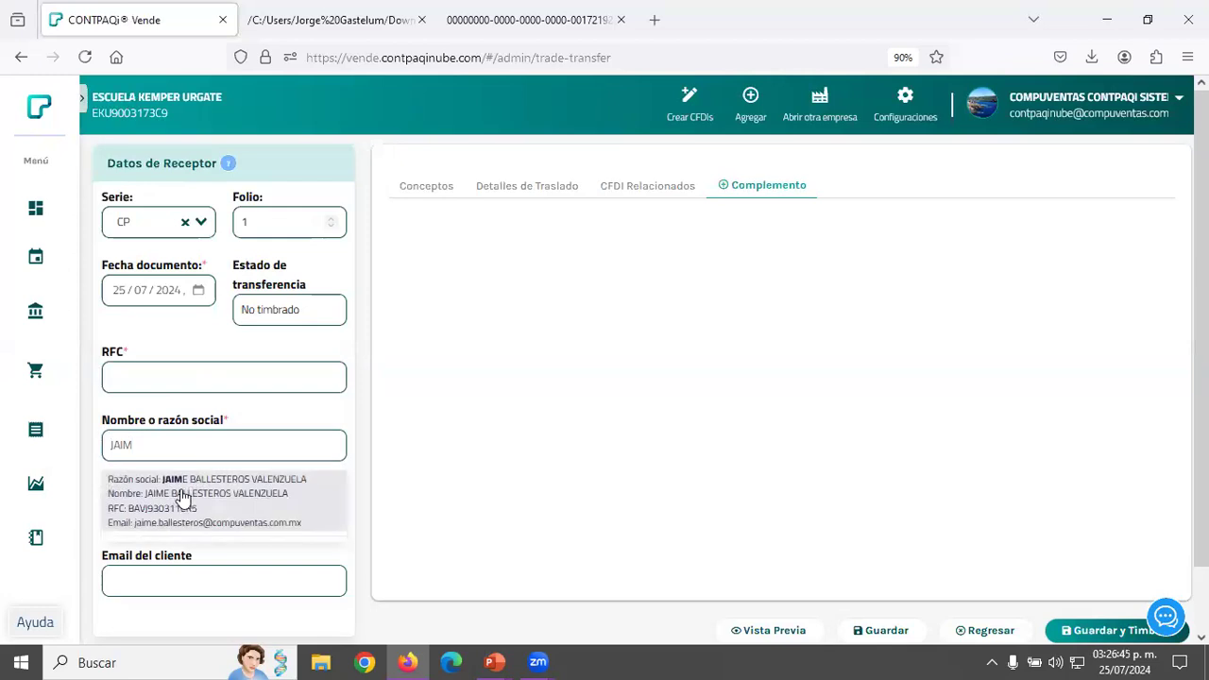
{"action": "double_click", "coordinate": [182, 492]}
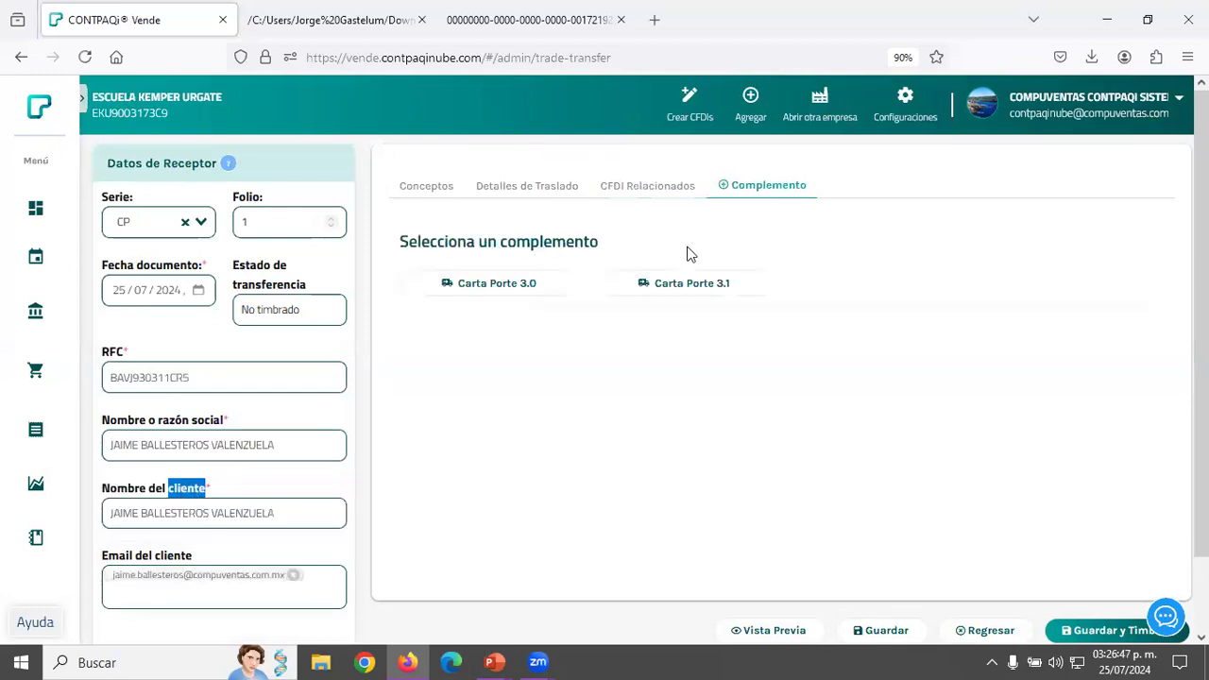
Choose the Carta Porte 3.1 complement for the transfer and add the merchandise from invoice F-27.
{"action": "left_click", "coordinate": [658, 285]}
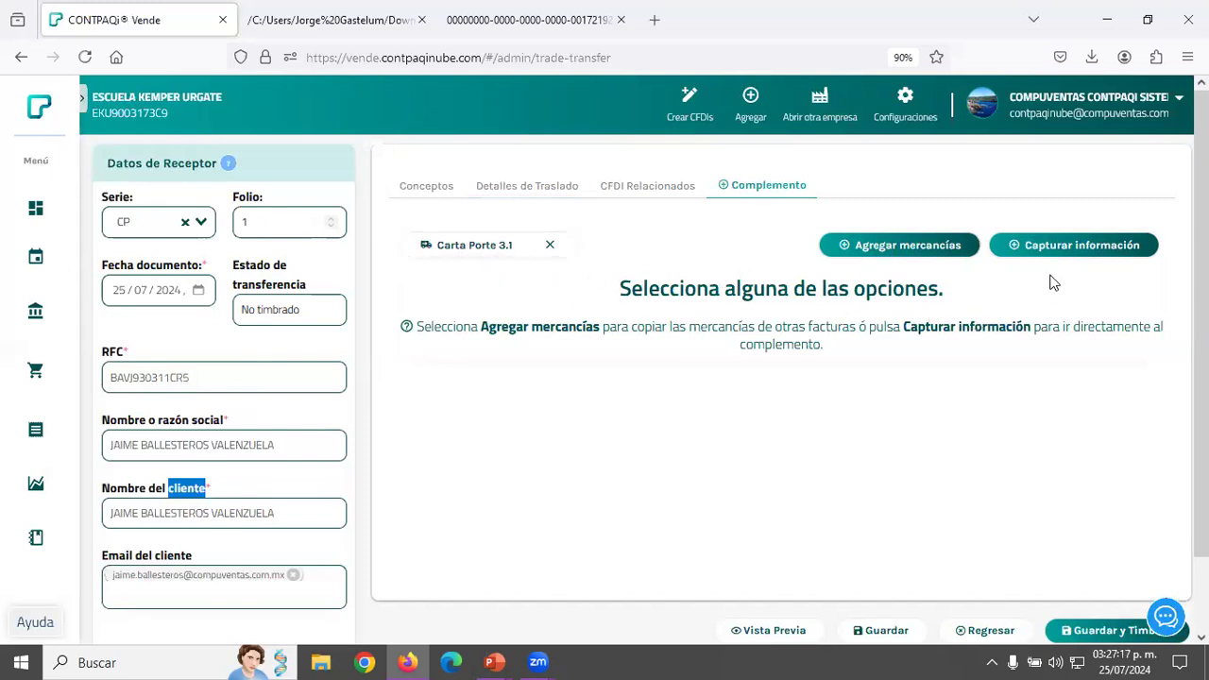
{"action": "left_click", "coordinate": [911, 252]}
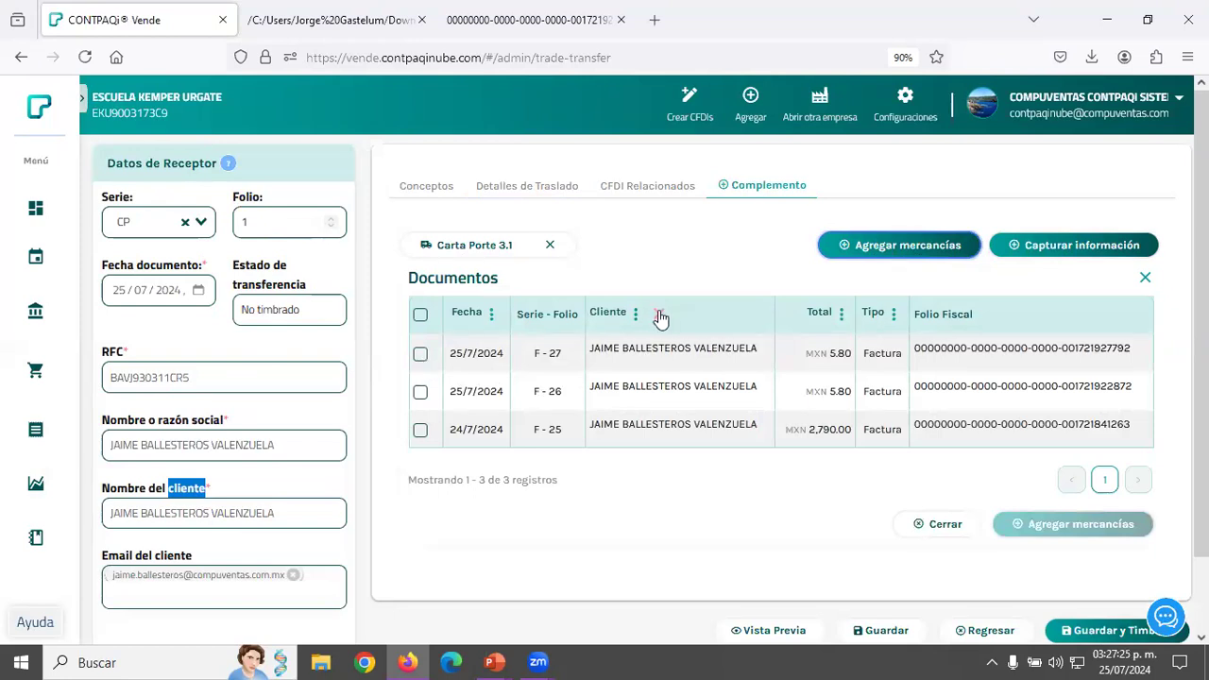
{"action": "left_click", "coordinate": [420, 355]}
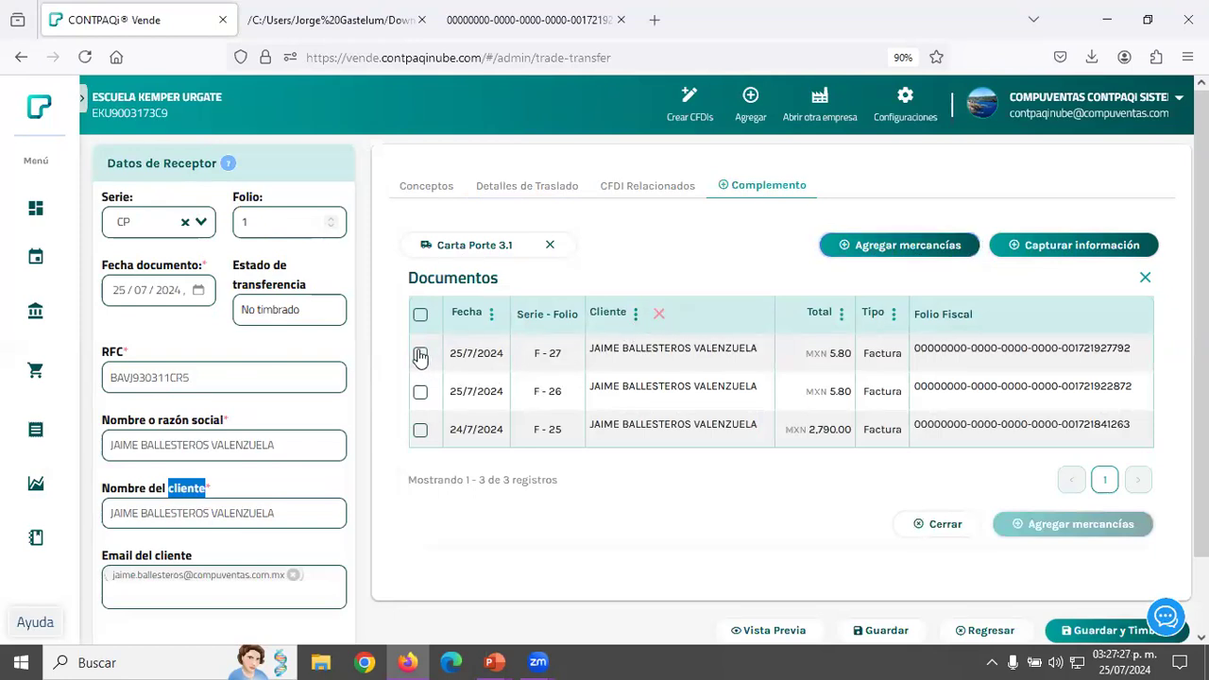
{"action": "left_click", "coordinate": [1073, 527]}
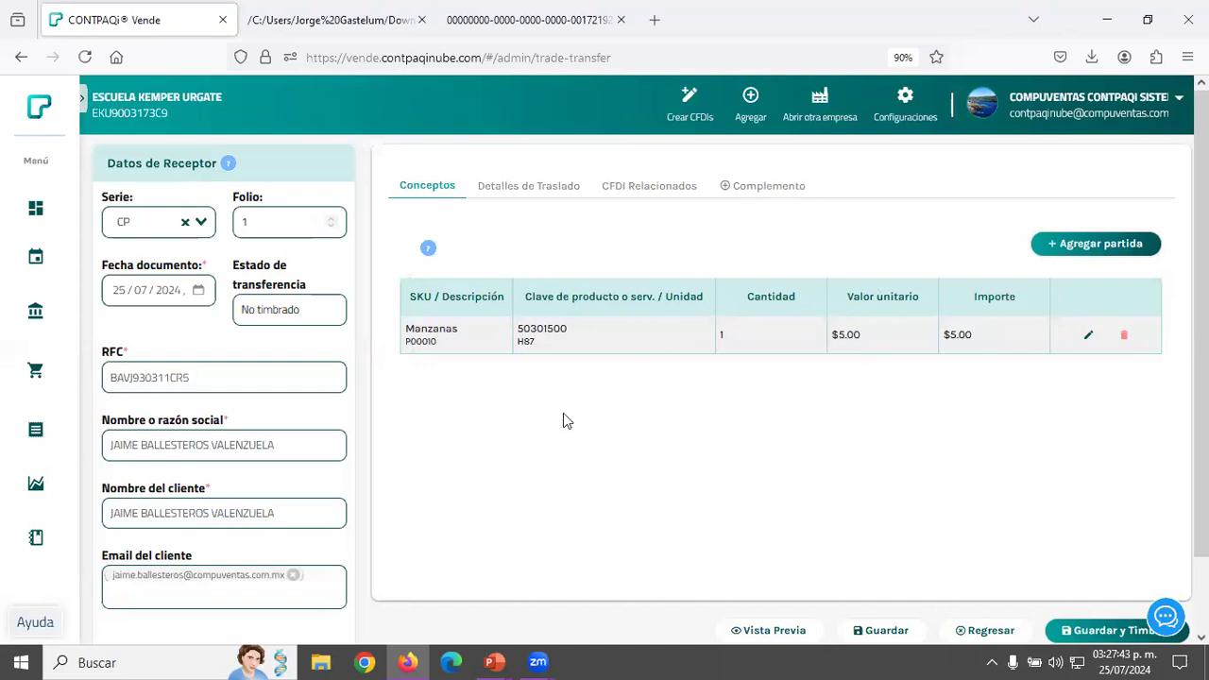
Return to the transfer's complement, review the general fields of the Carta Porte 3.1 capture form, and close it.
{"action": "left_click", "coordinate": [754, 194]}
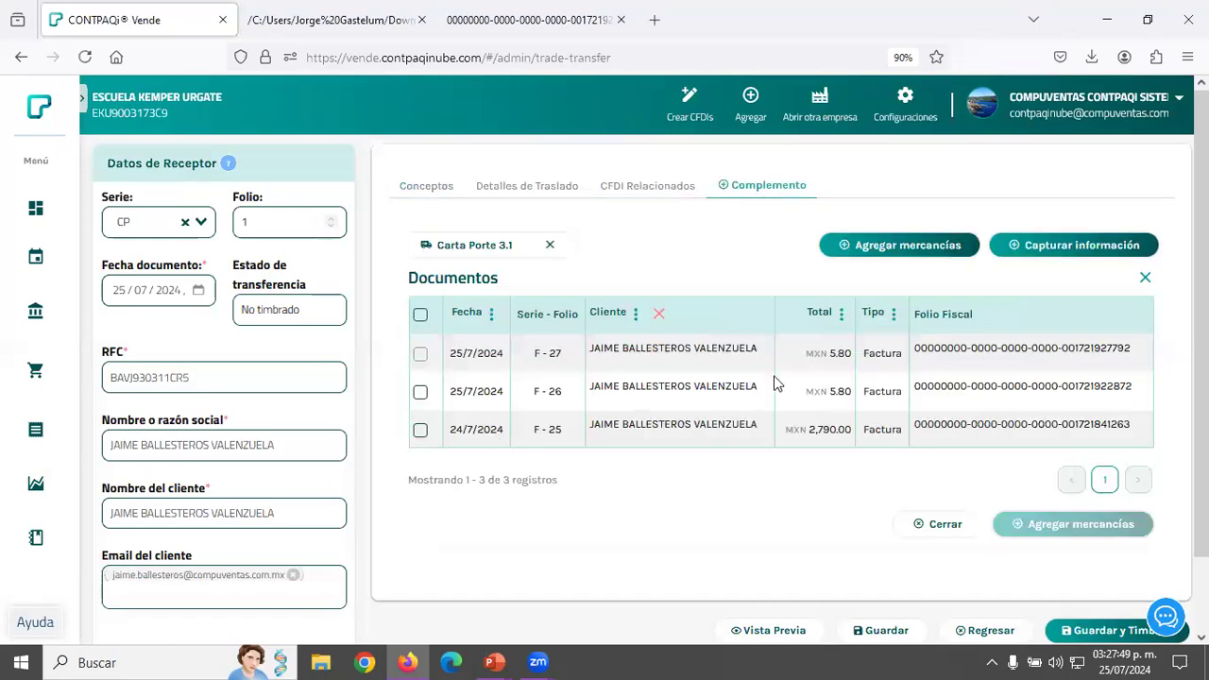
{"action": "left_click", "coordinate": [1061, 249]}
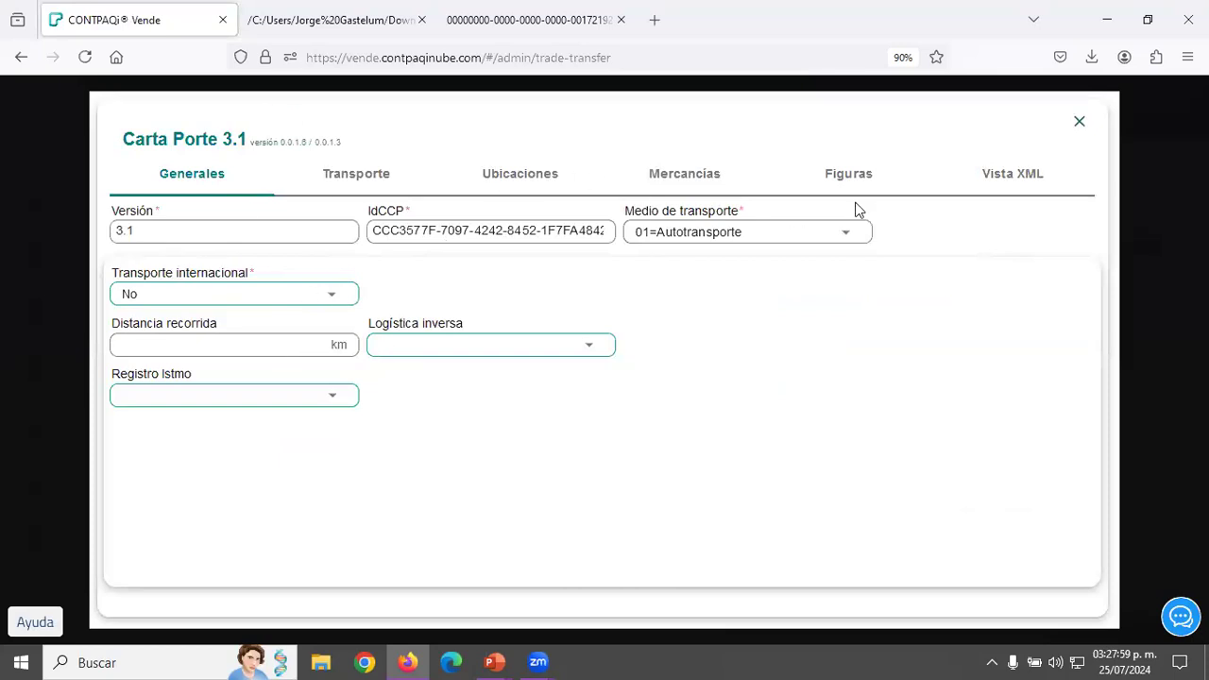
{"action": "left_click", "coordinate": [1080, 124]}
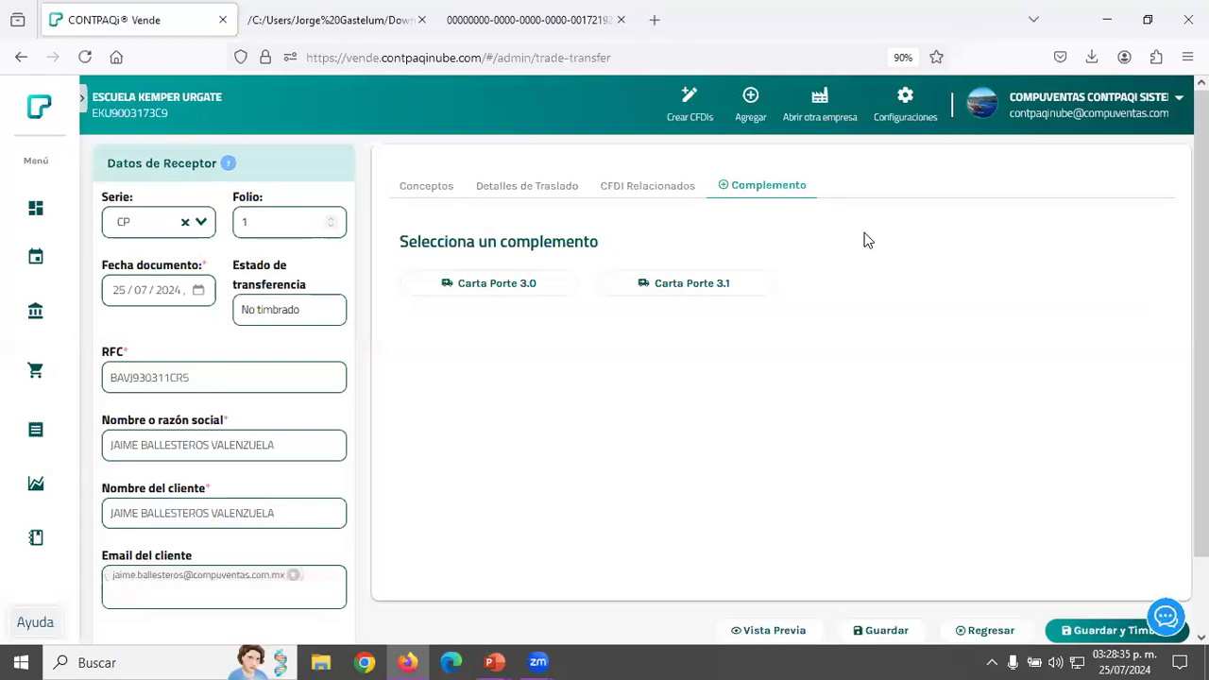
{"action": "left_click", "coordinate": [691, 293]}
Switch to the Webinar Vende_CCP31 presentation in PowerPoint and show slide 26 with the branch contact details.
{"action": "mouse_move", "coordinate": [496, 661]}
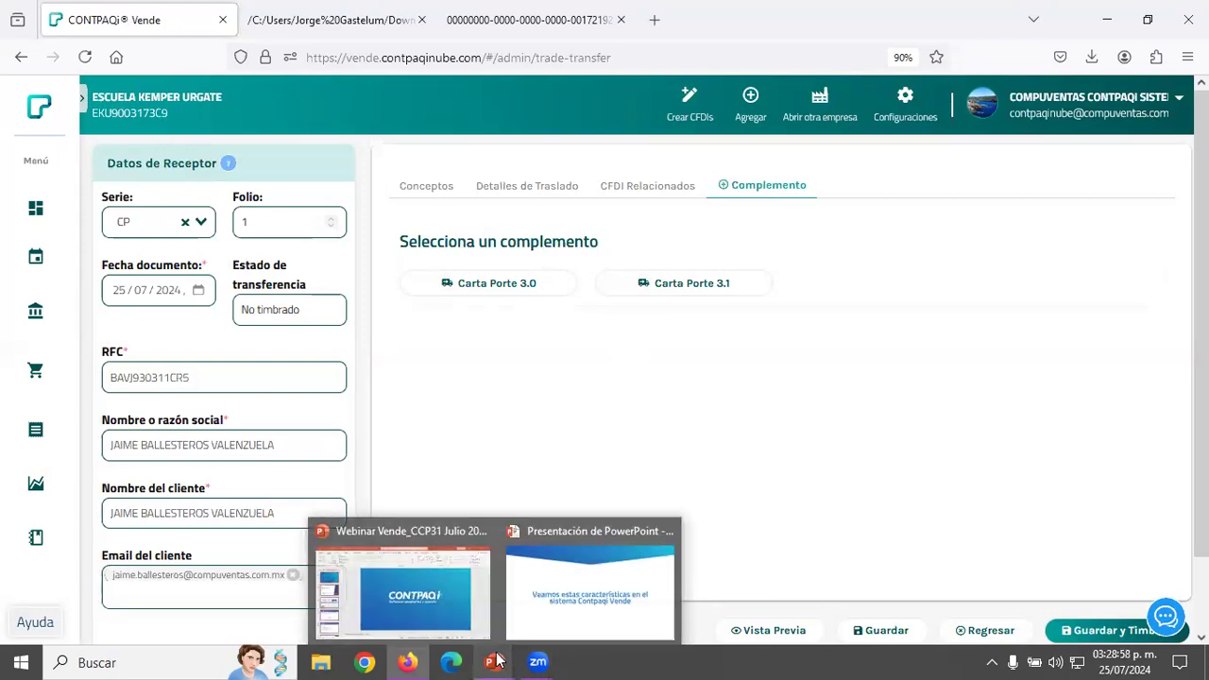
{"action": "left_click", "coordinate": [455, 595]}
{"action": "scroll", "coordinate": [213, 558], "scroll_direction": "down", "scroll_amount": 2}
{"action": "left_click_drag", "start_coordinate": [178, 238], "coordinate": [183, 631]}
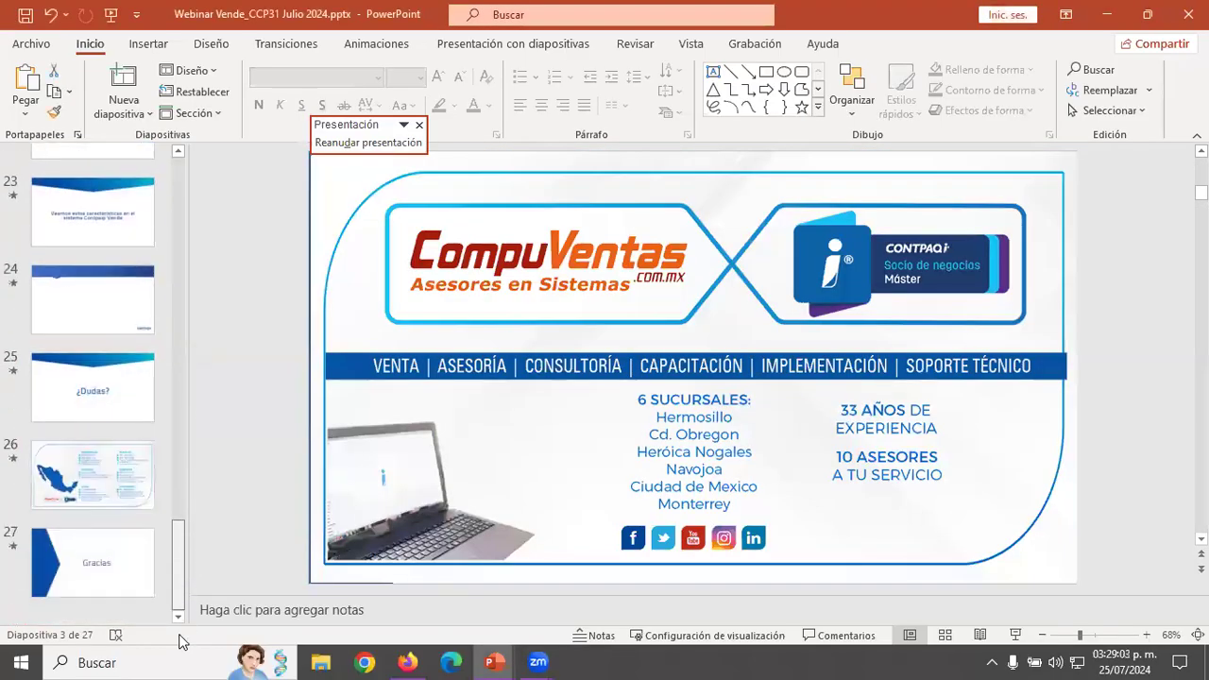
{"action": "left_click", "coordinate": [107, 503]}
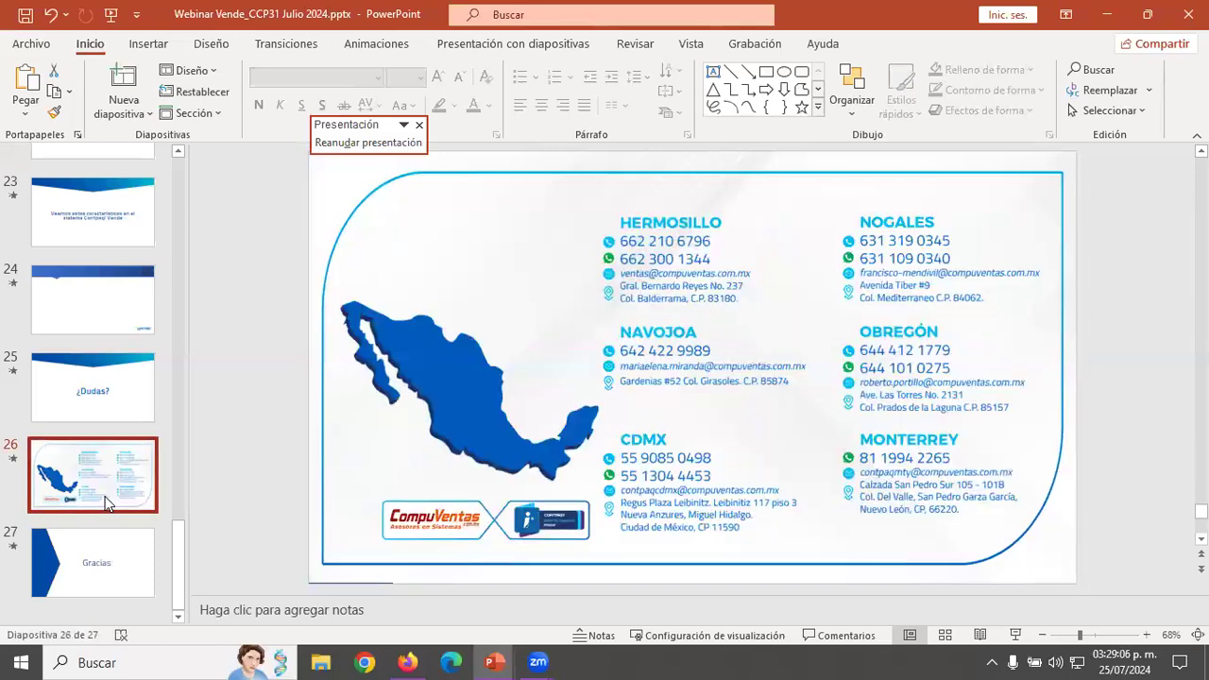